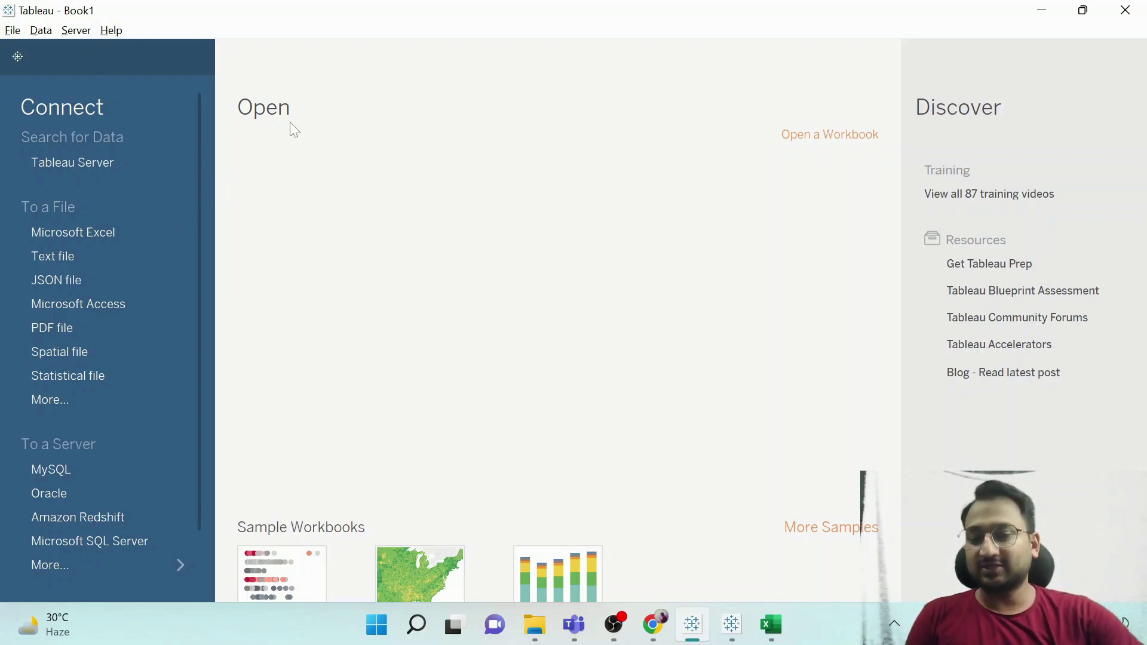
Step: Compare the connection options on the start pages of Tableau Desktop and Tableau Public
click(732, 626)
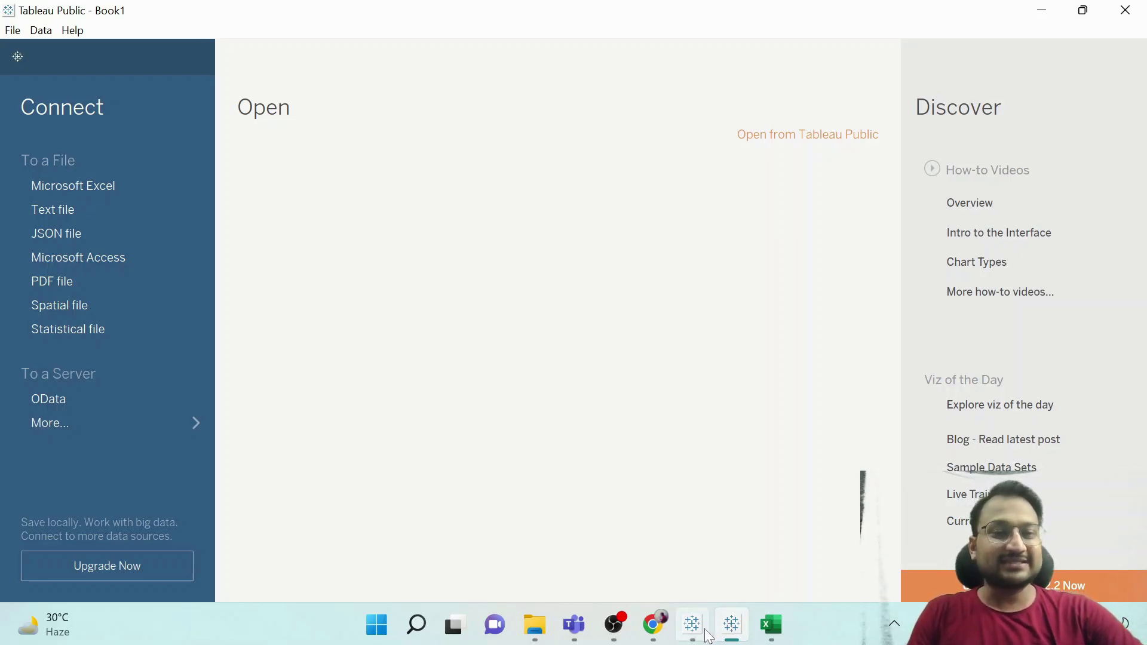
click(707, 631)
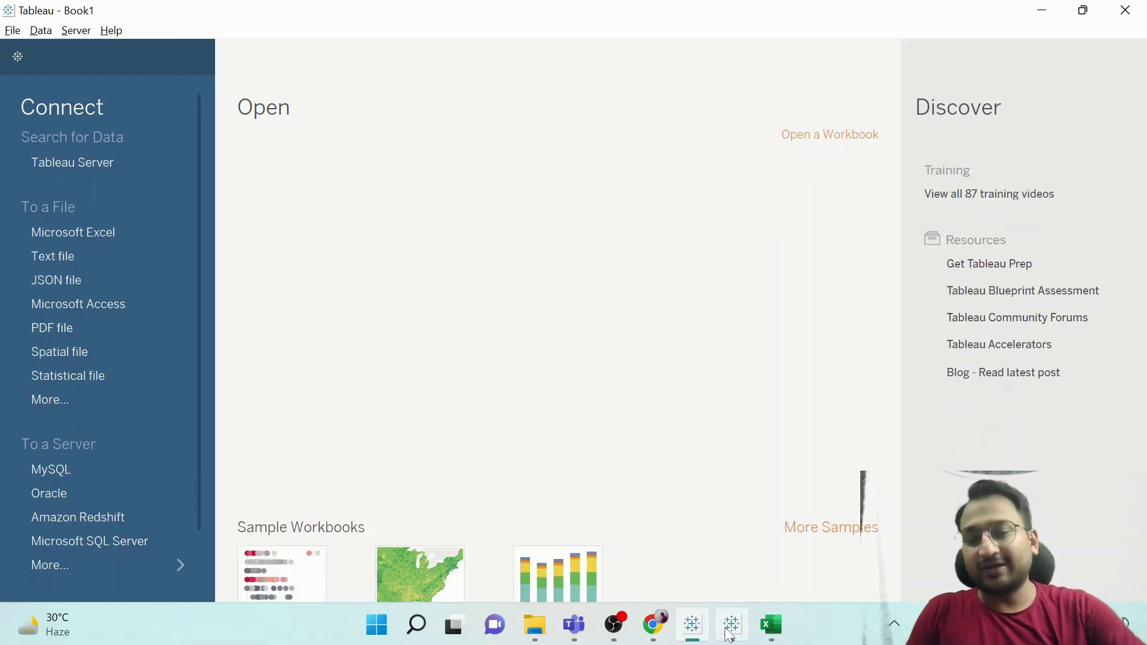
click(731, 631)
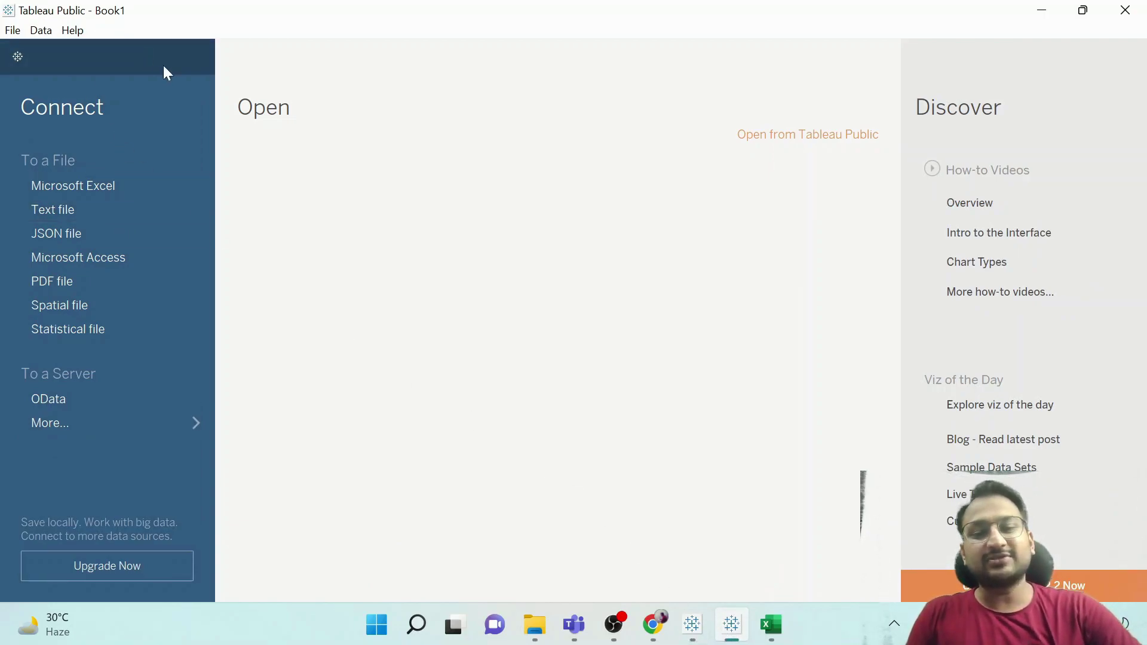
click(693, 625)
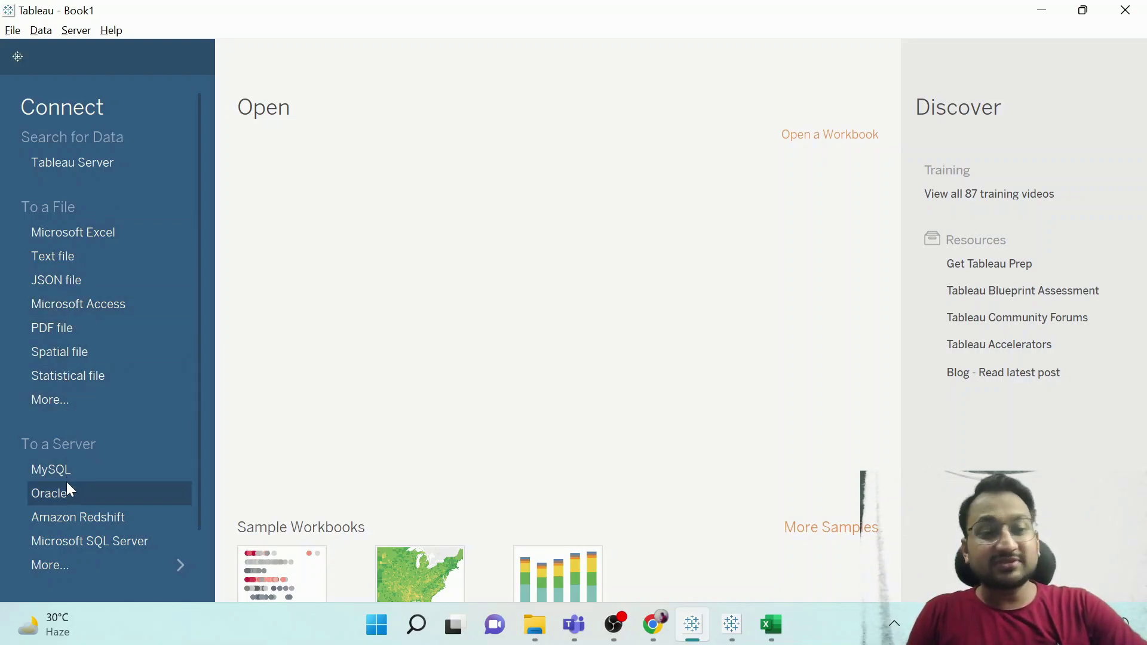
Step: Display the full list of installed server connectors in Tableau Desktop and in Tableau Public
click(94, 562)
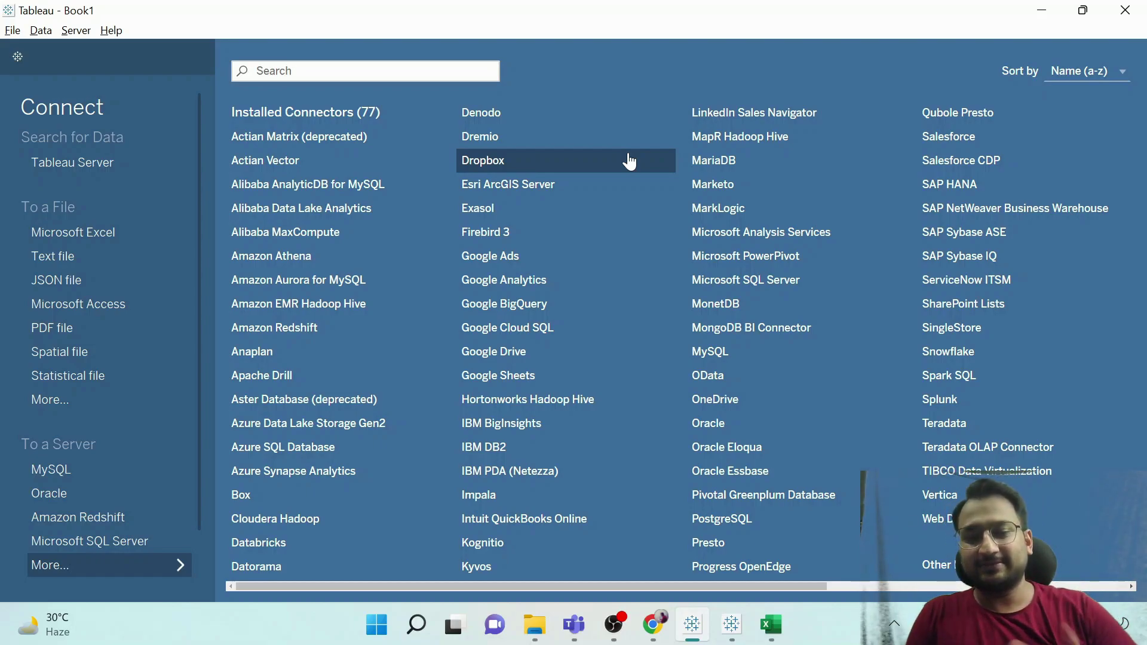
click(530, 181)
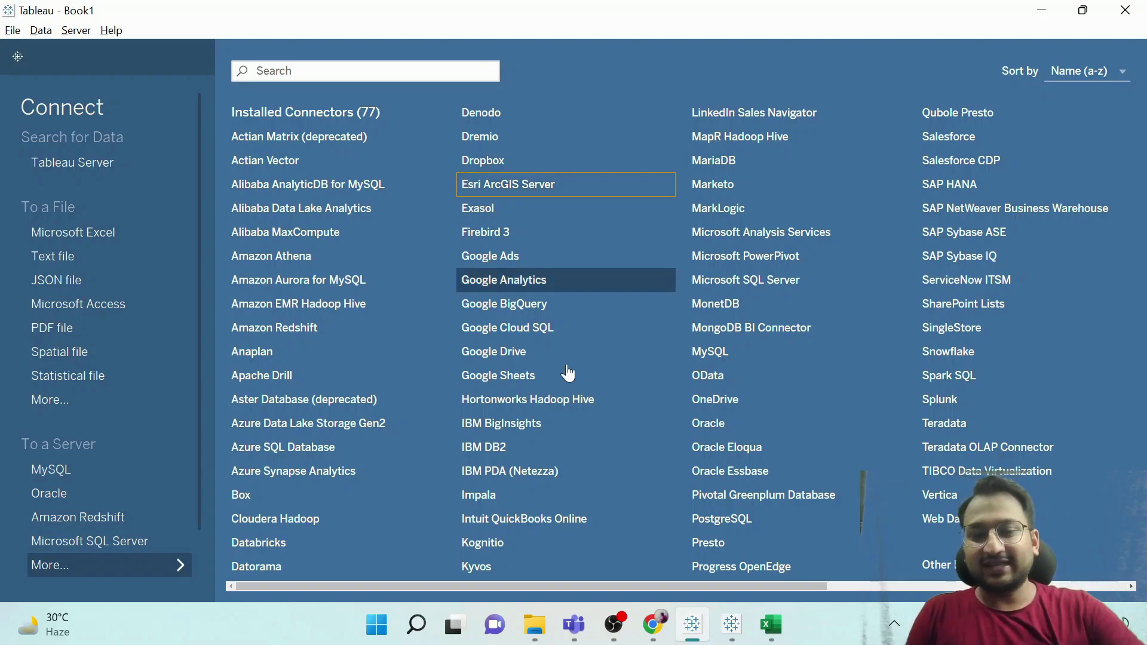
click(733, 635)
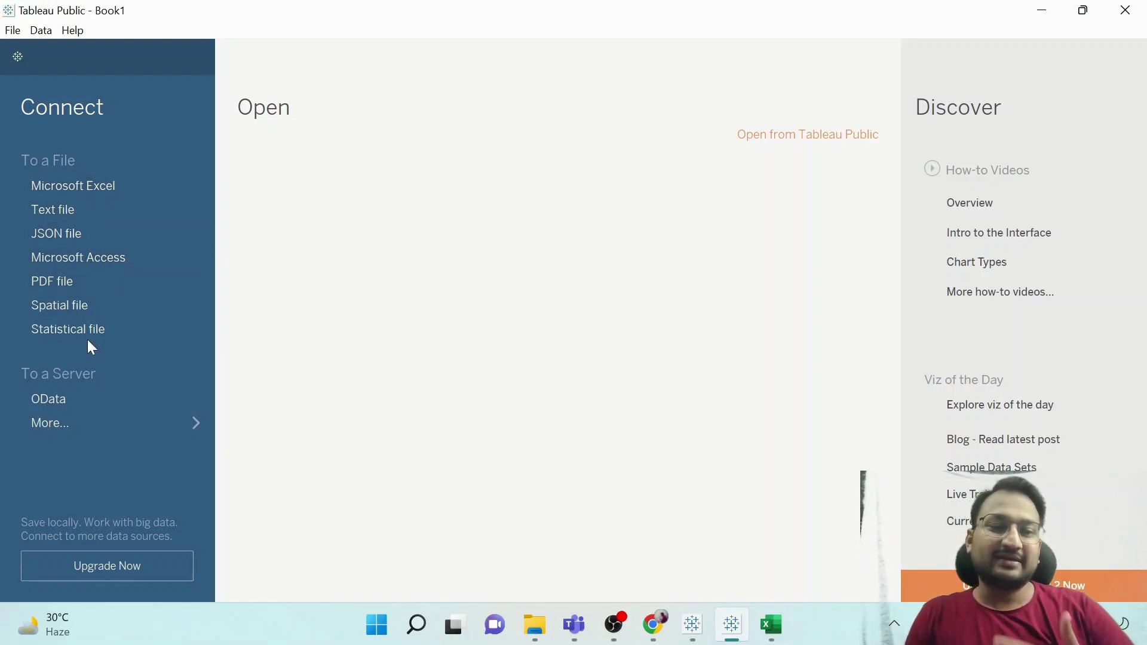
click(77, 425)
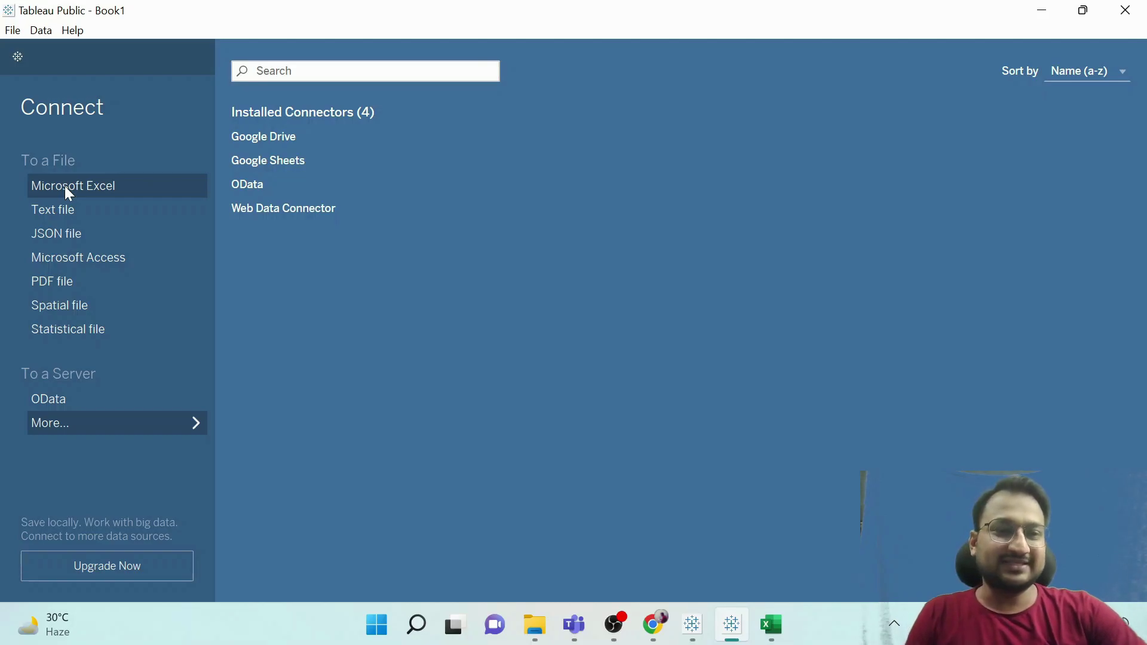
click(109, 186)
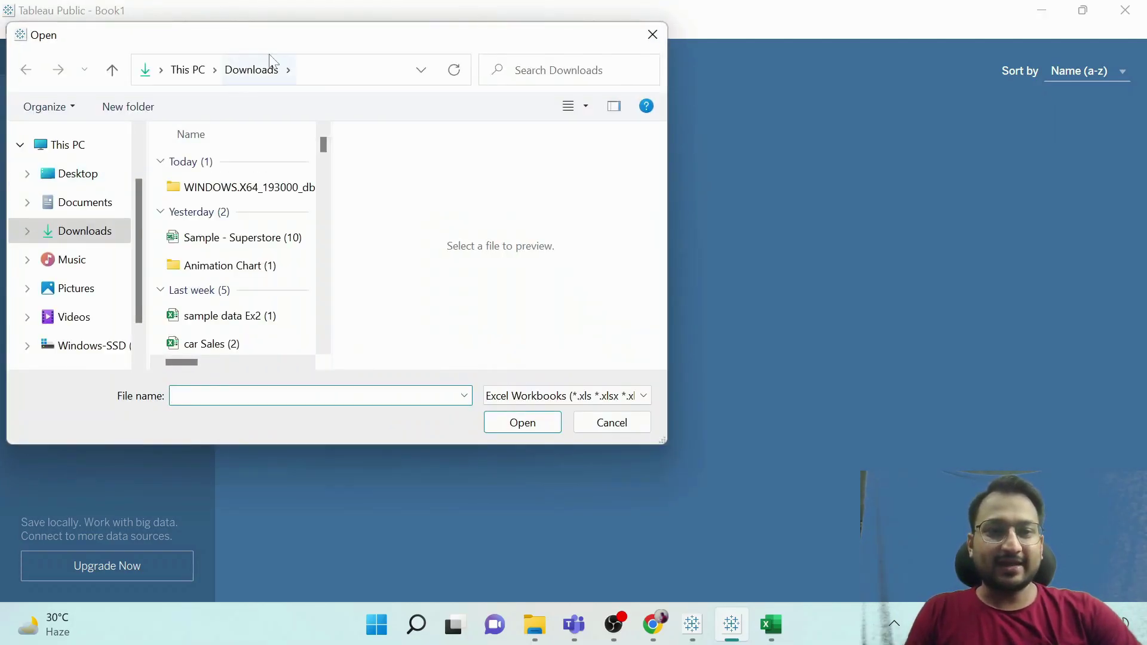
click(314, 70)
text(D:\Relevel\Tableau Recordings)
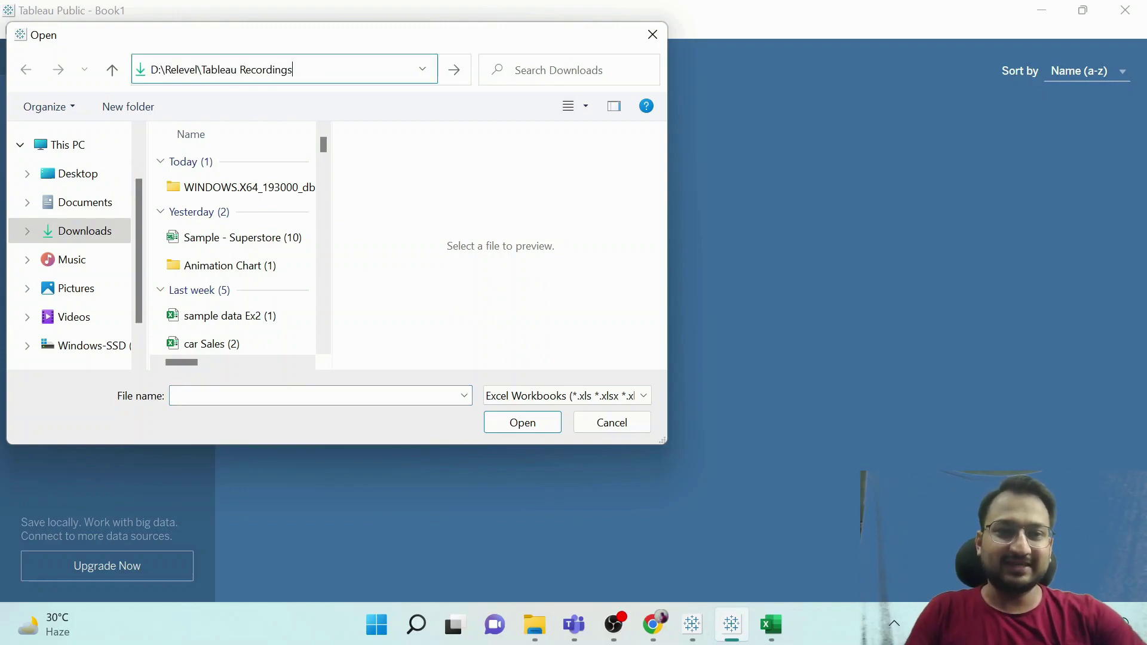
key(Return)
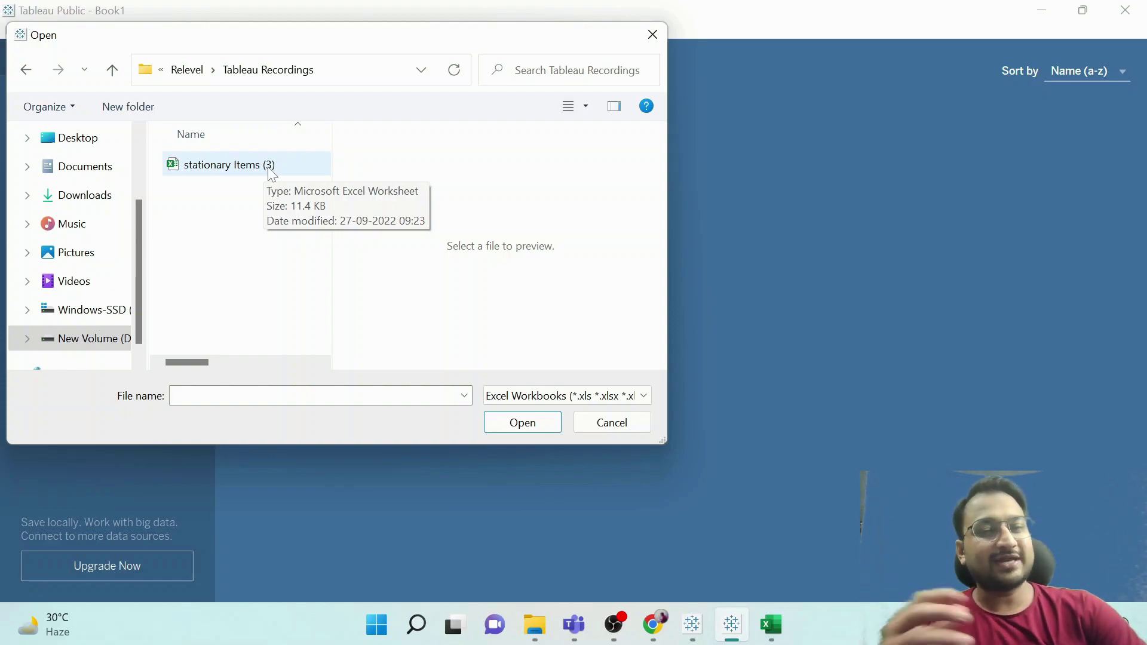
Step: In Excel's stationary Items (3) workbook, autofit columns A to G to their headers and widen the Item and Rep columns
click(770, 624)
click(374, 310)
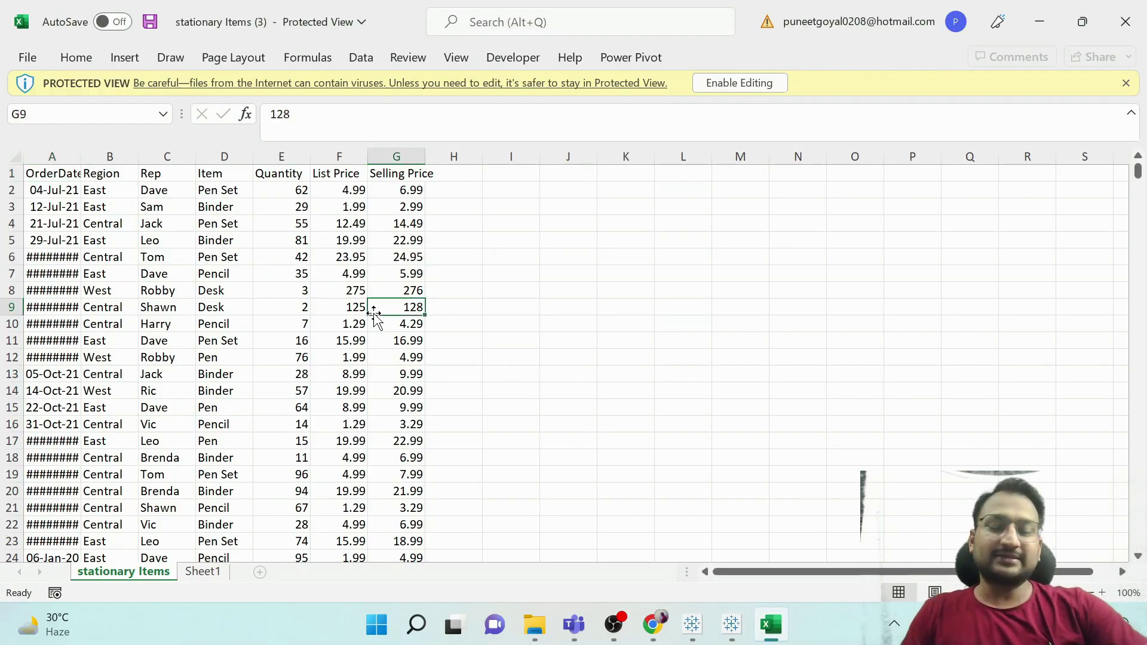
key(Left)
key(ctrl+Home)
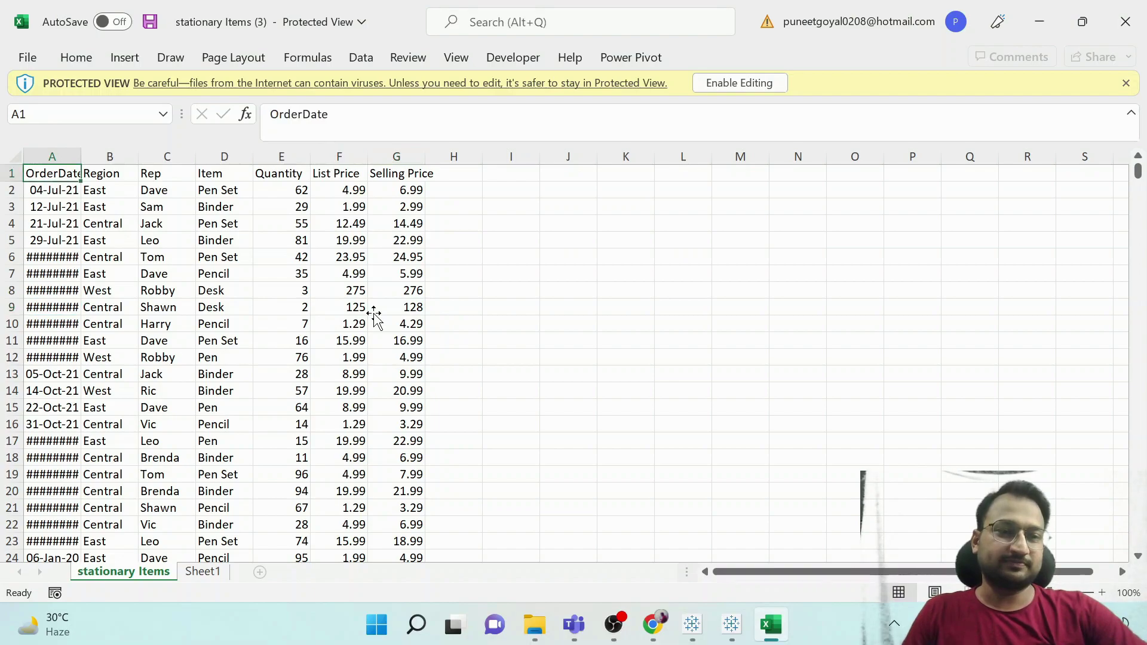
key(ctrl+shift+Right)
key(alt+h)
key(o)
key(i)
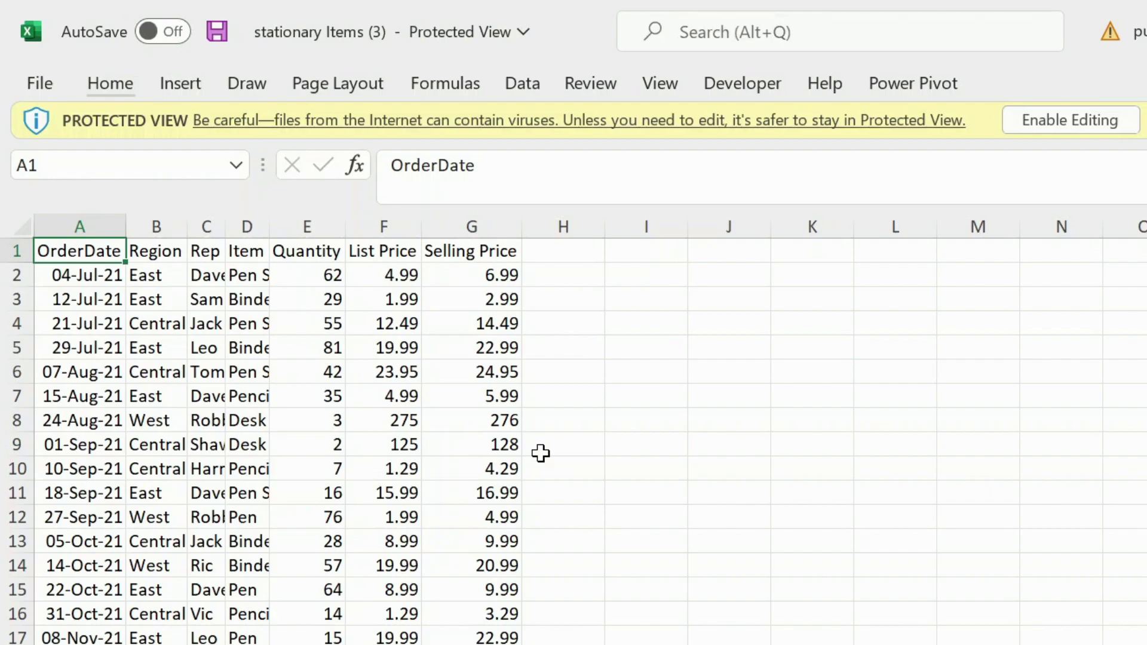
drag(269, 226, 365, 230)
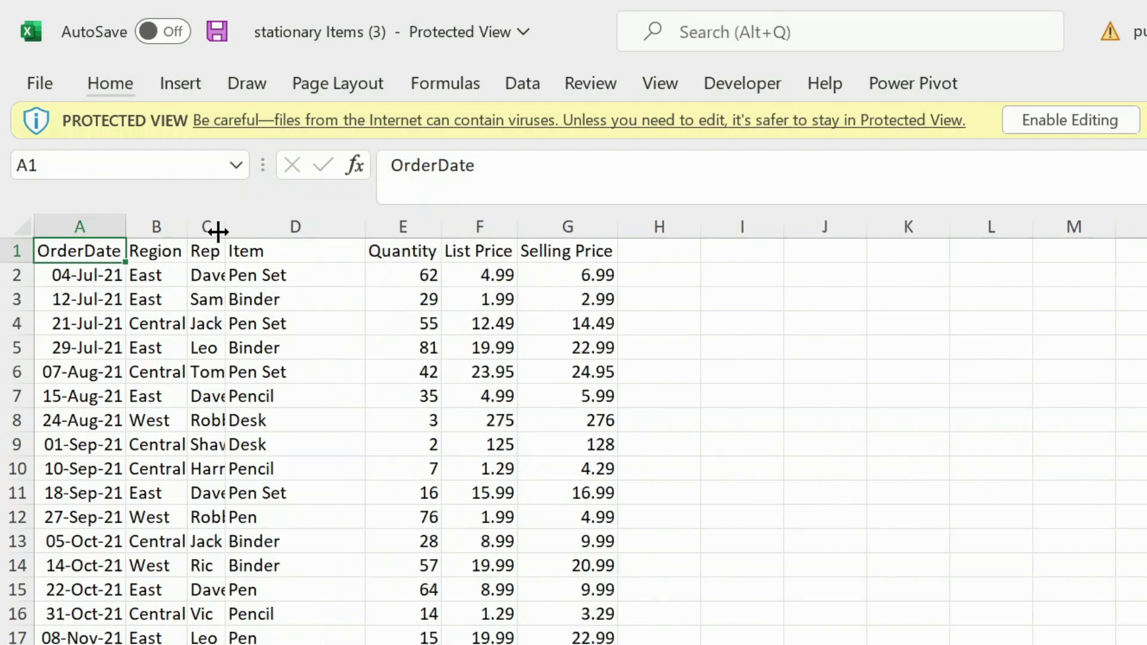
drag(221, 231, 257, 235)
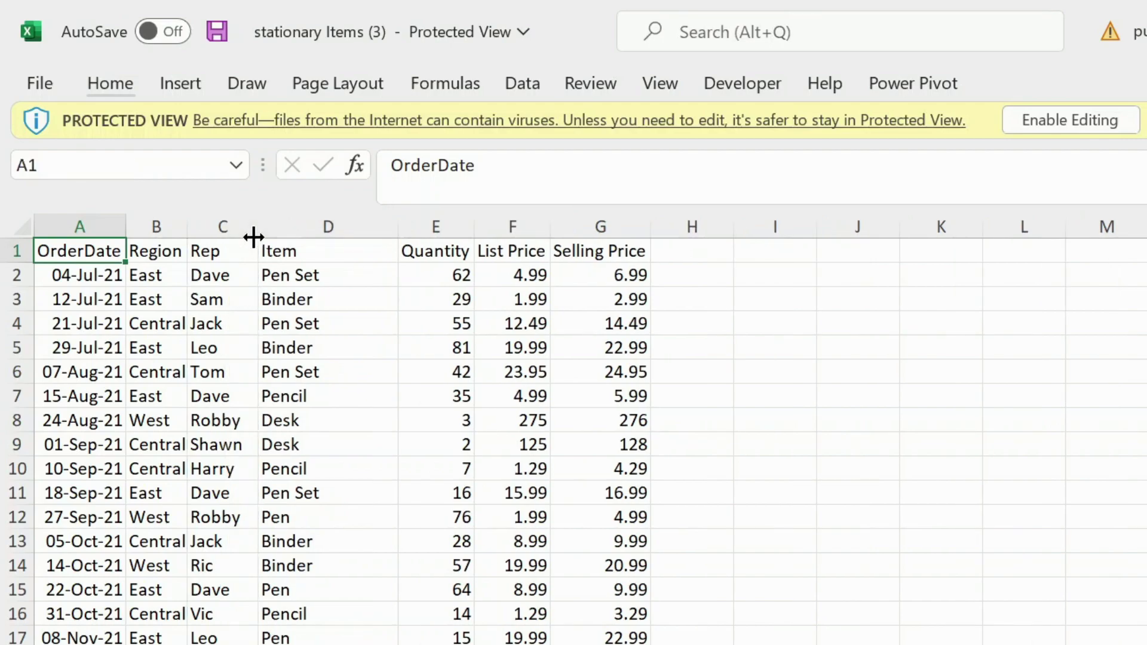
Step: Examine the first order record in row 2 field by field, from OrderDate through Selling Price
click(323, 250)
key(Left)
key(Left)
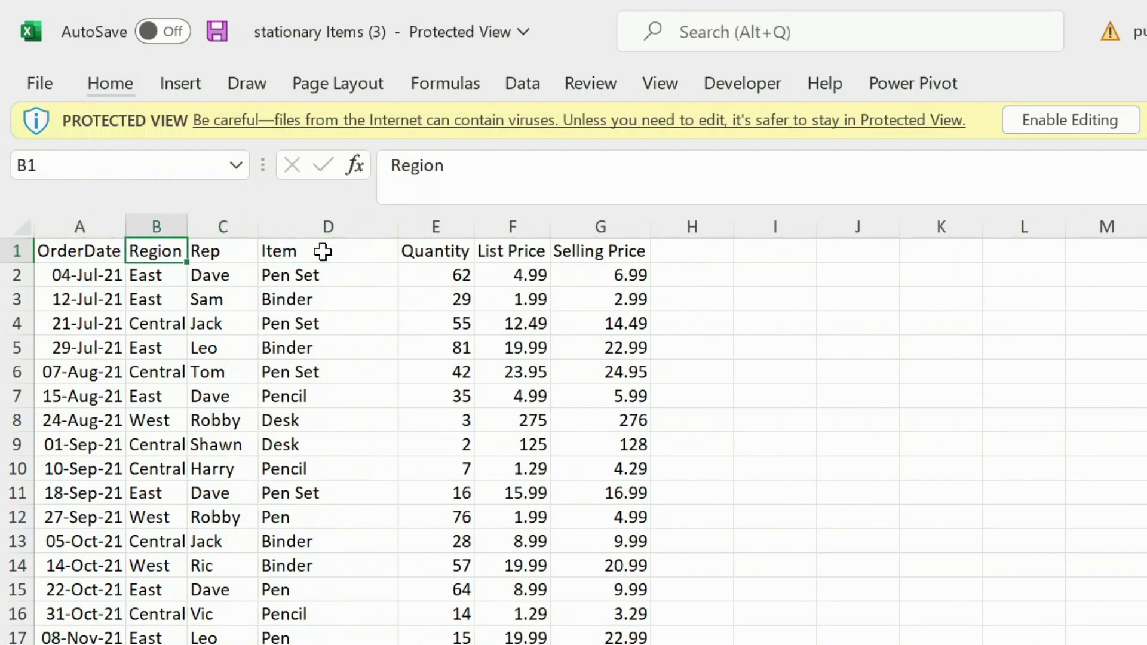
key(Left)
key(Down)
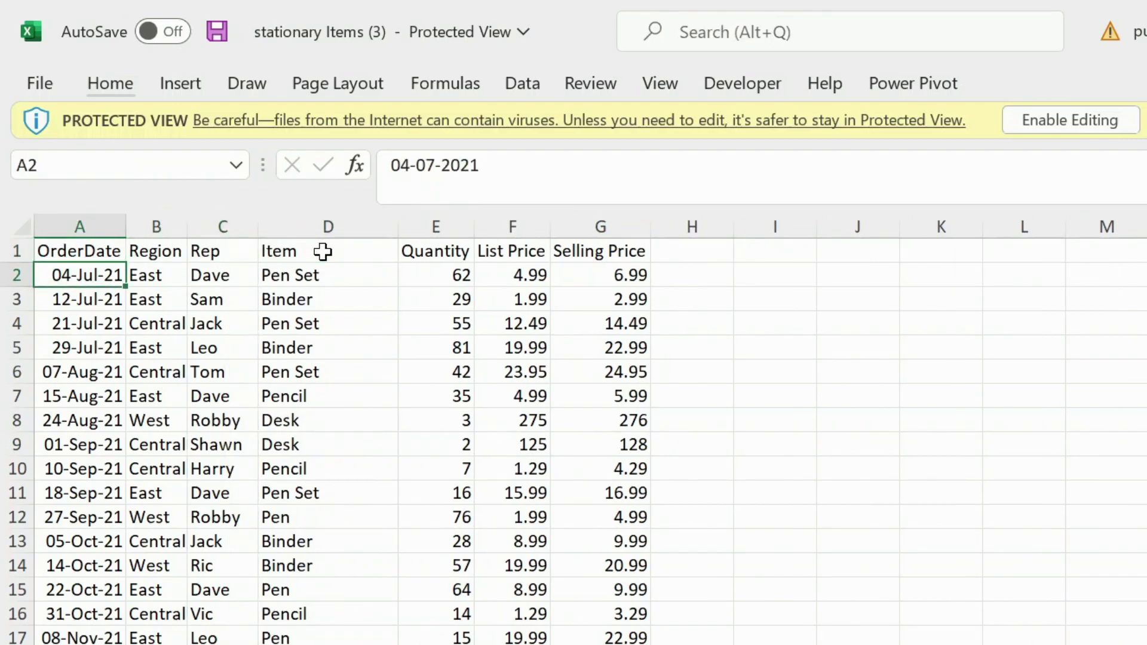
key(shift+Right)
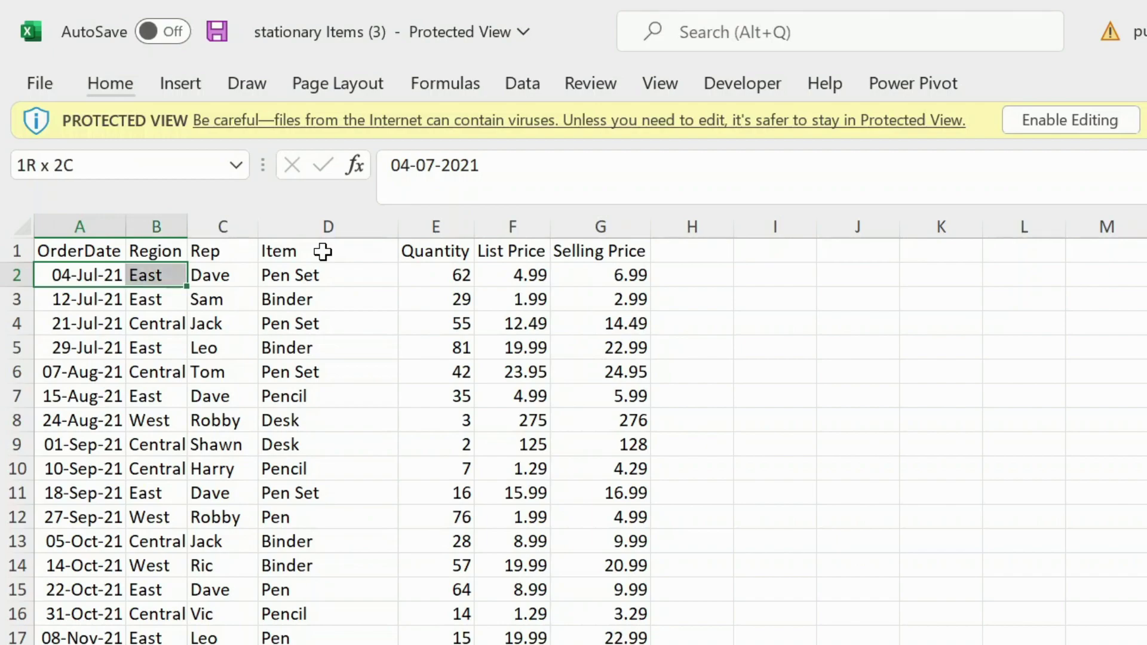
key(shift+Right)
key(shift+Right)
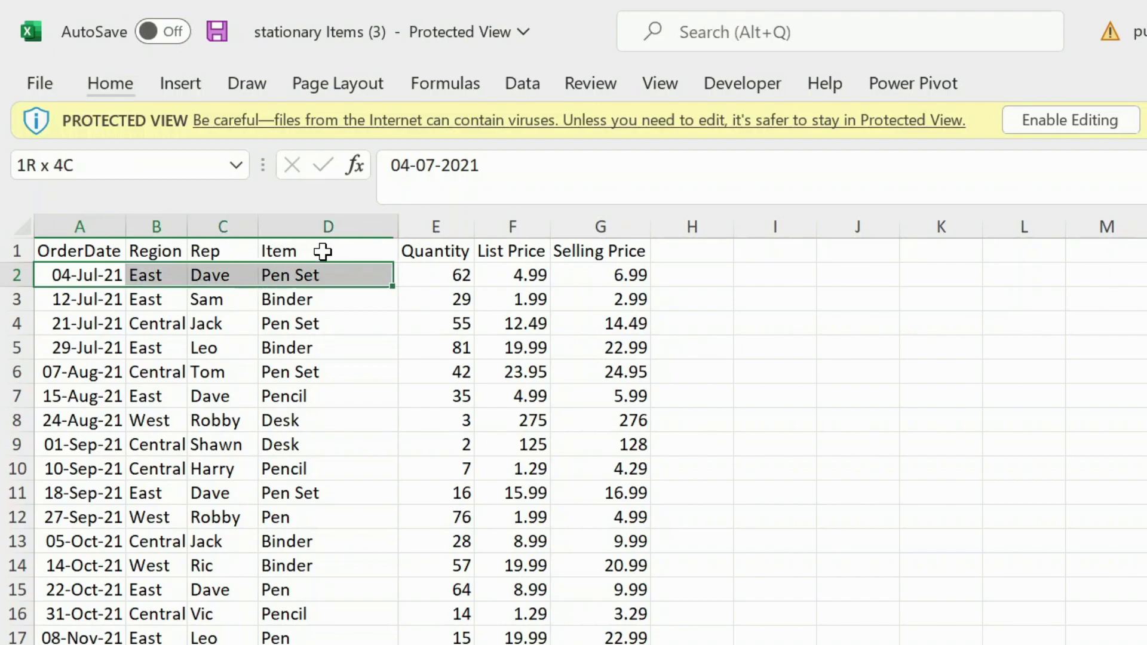
key(shift+Right)
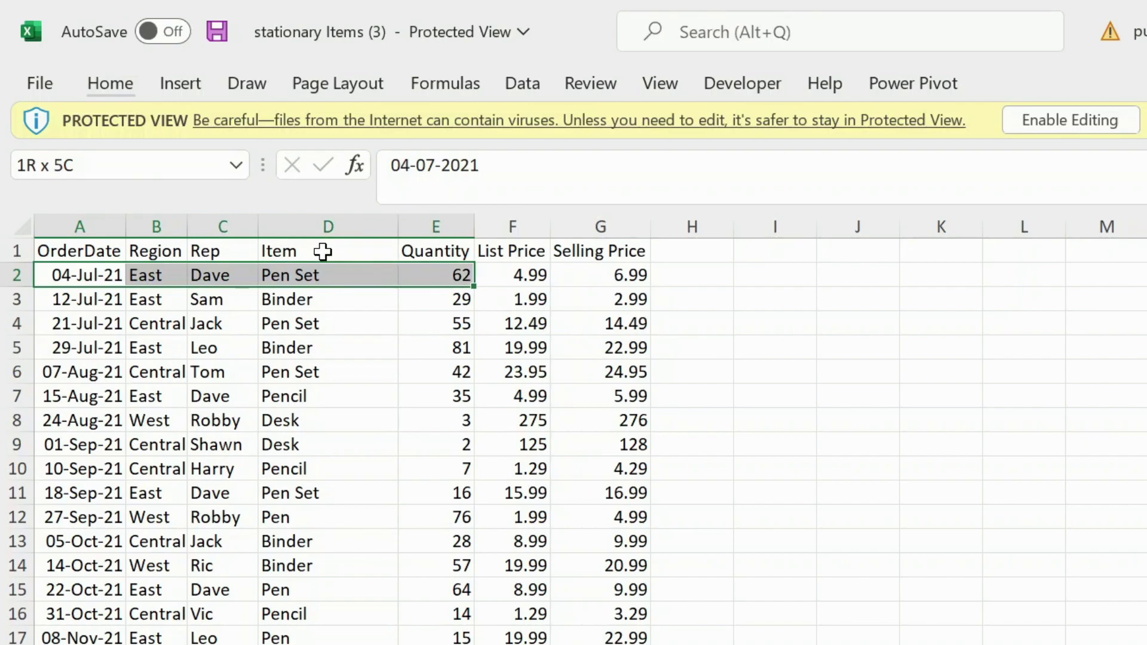
key(Right)
key(Right)
key(Right)
key(Right)
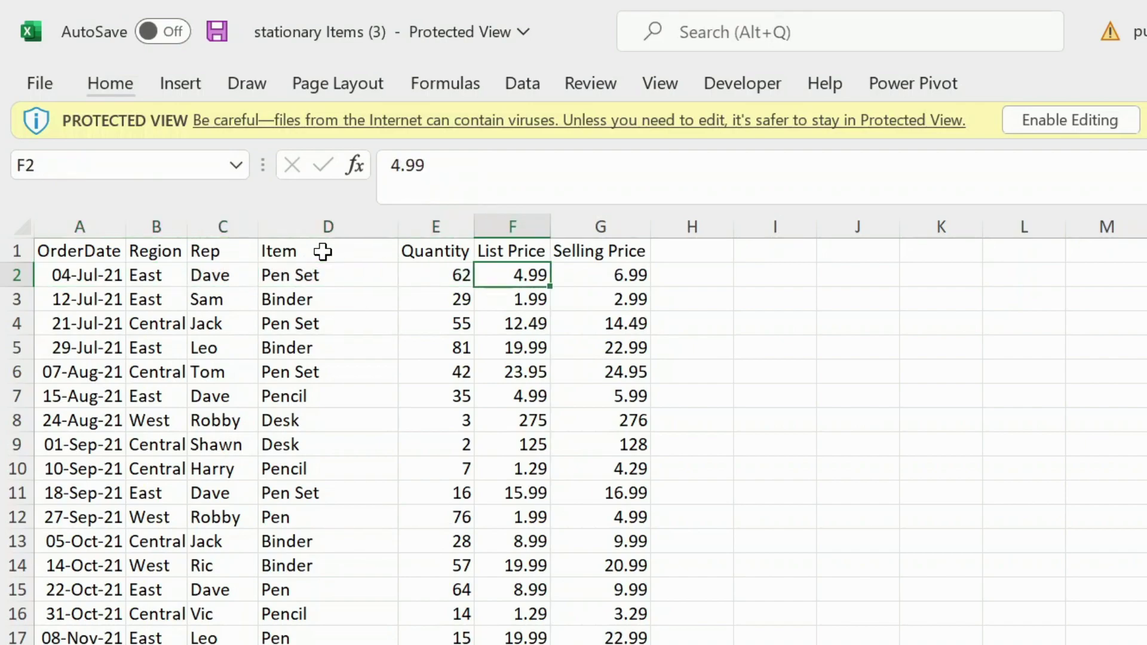
key(Right)
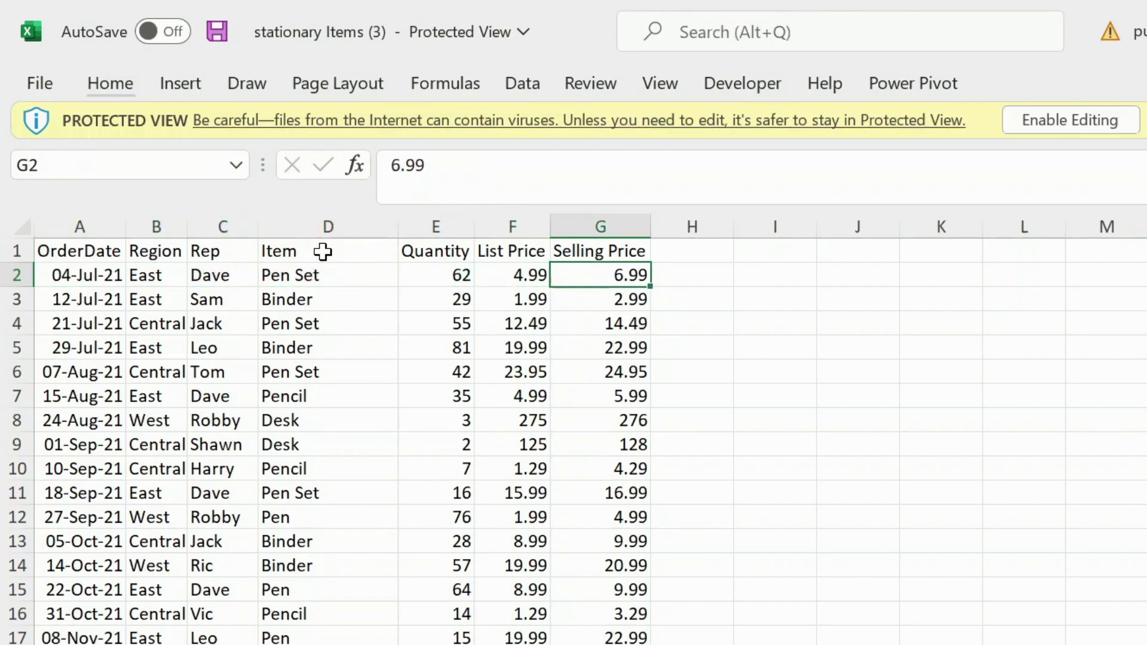
key(Left)
key(Left)
key(Left)
key(Left)
key(Left)
key(Left)
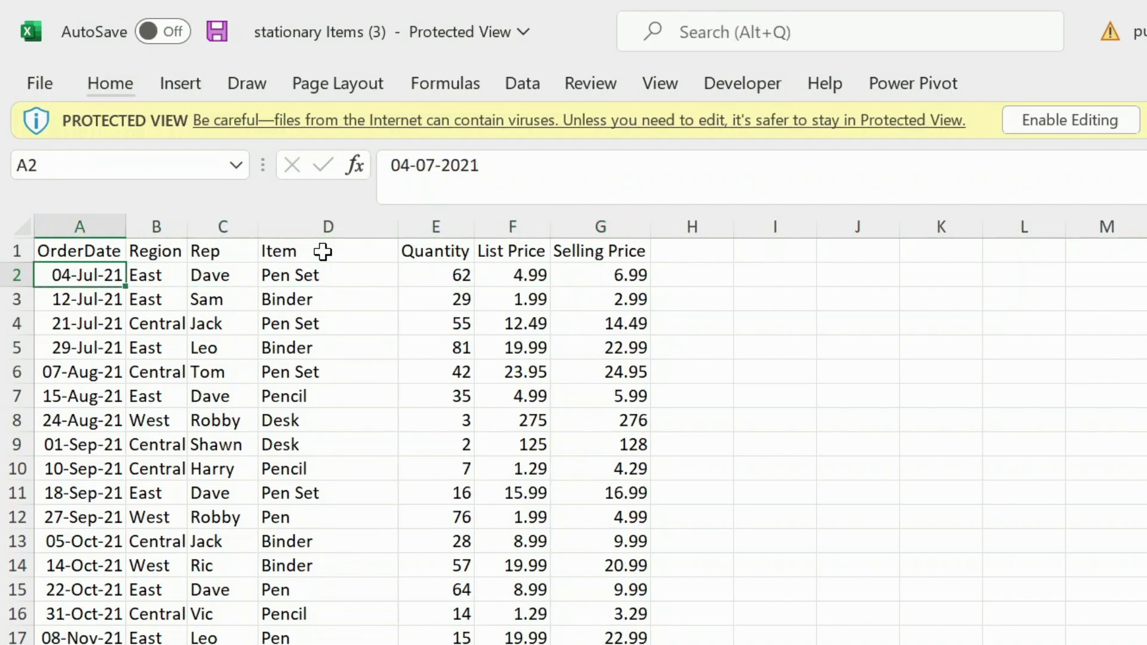
Step: Review the order records from the last row of the table back up to the OrderDate header
key(ctrl+Down)
key(Up)
key(Up)
key(Up)
key(Up)
key(Up)
key(Up)
key(Up)
key(Up)
key(Up)
key(Up)
key(Up)
key(Up)
key(Up)
key(Up)
key(Up)
key(Up)
key(Up)
key(Up)
key(Up)
key(Up)
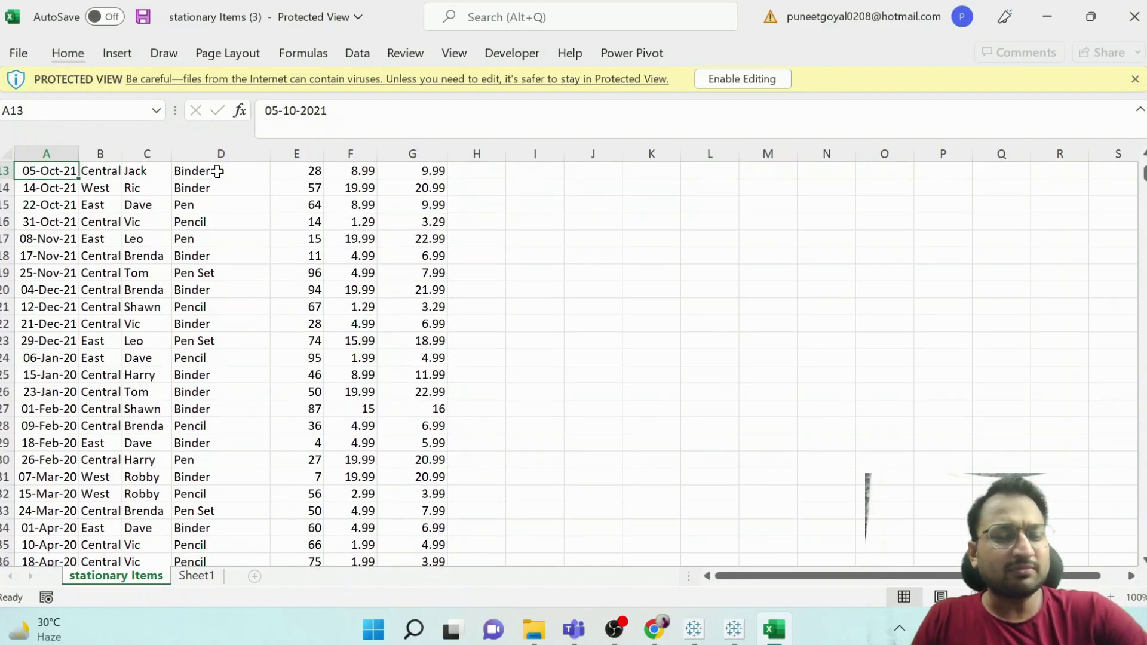
key(Up)
key(Up)
key(Up)
key(Up)
key(Up)
key(Up)
key(Up)
key(Up)
key(Up)
key(Up)
key(Up)
key(Up)
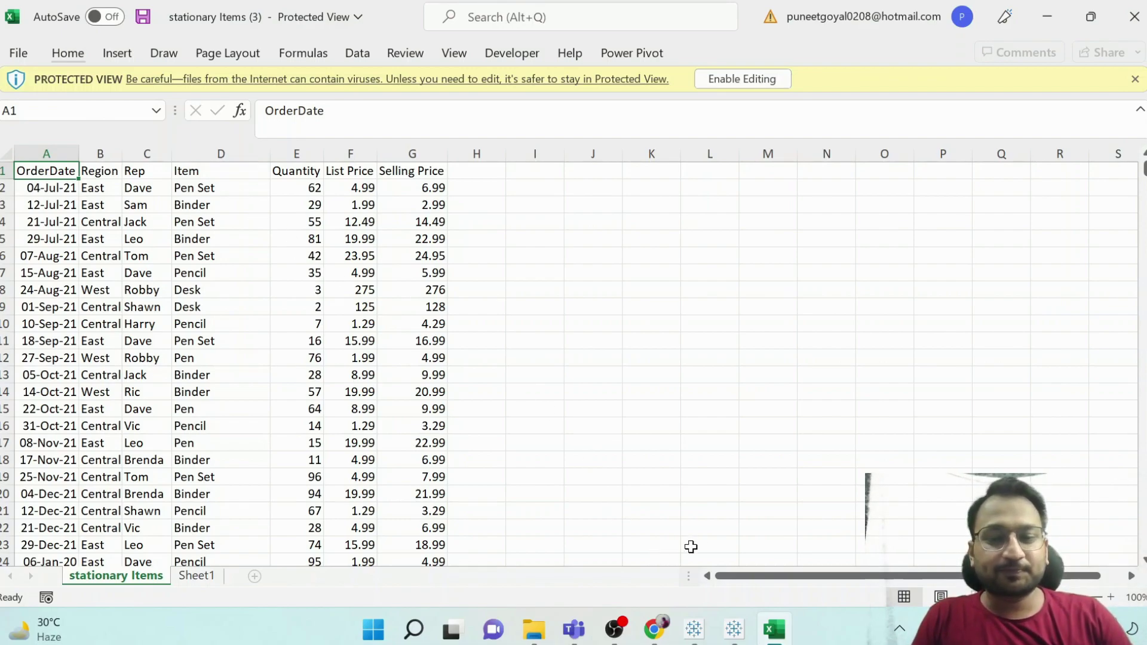
Step: Switch back to Tableau Public and connect to the Excel file stationary Items (3) in D:\Relevel\Tableau Recordings
click(742, 635)
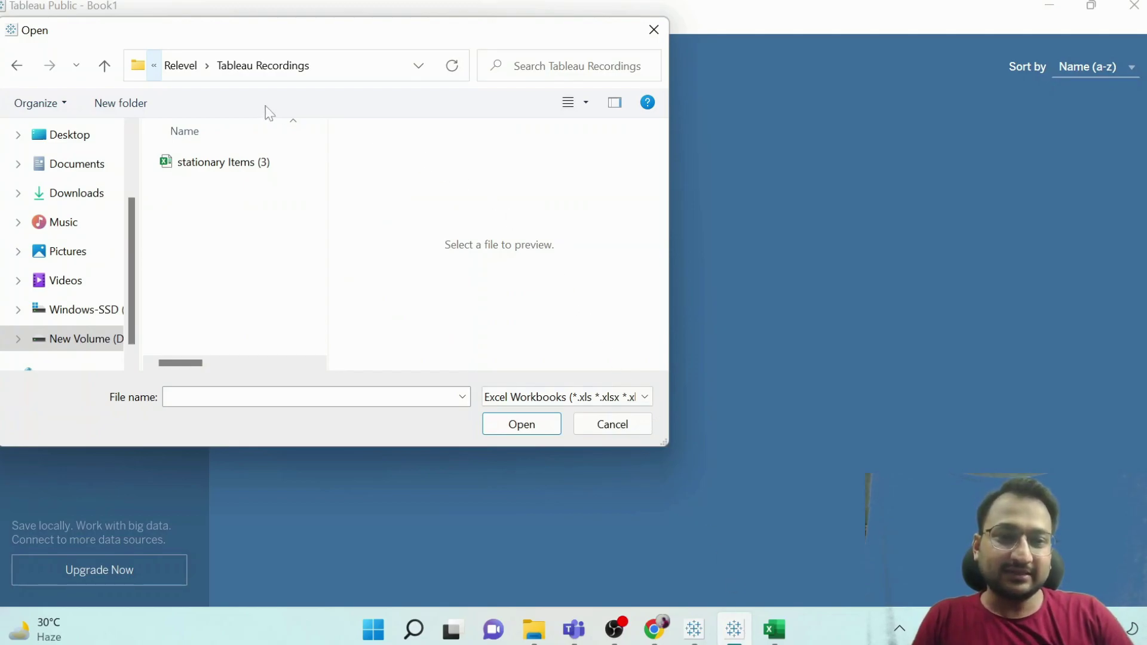
click(615, 425)
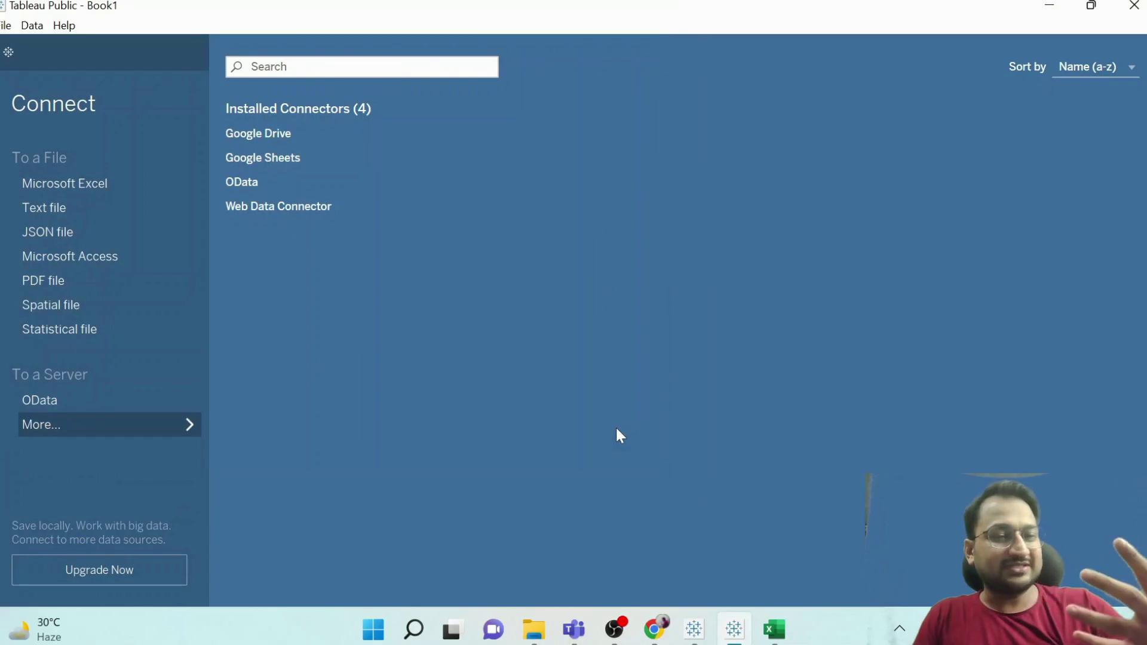
click(103, 180)
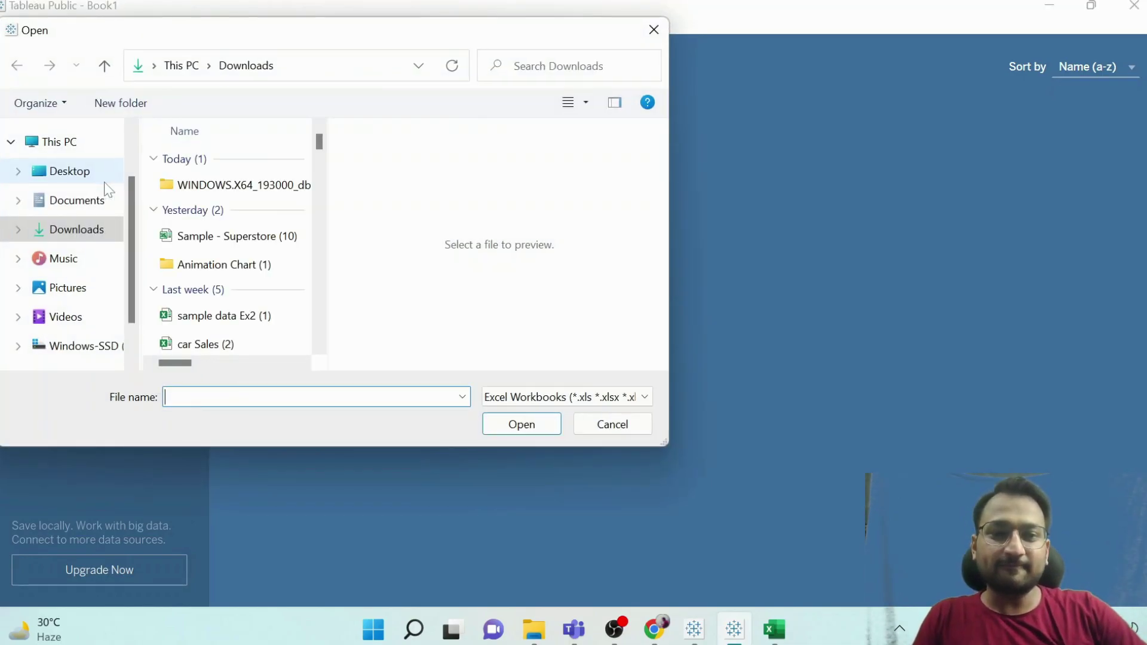
click(312, 71)
text(D:\Relevel\Tableau Recordings)
key(Return)
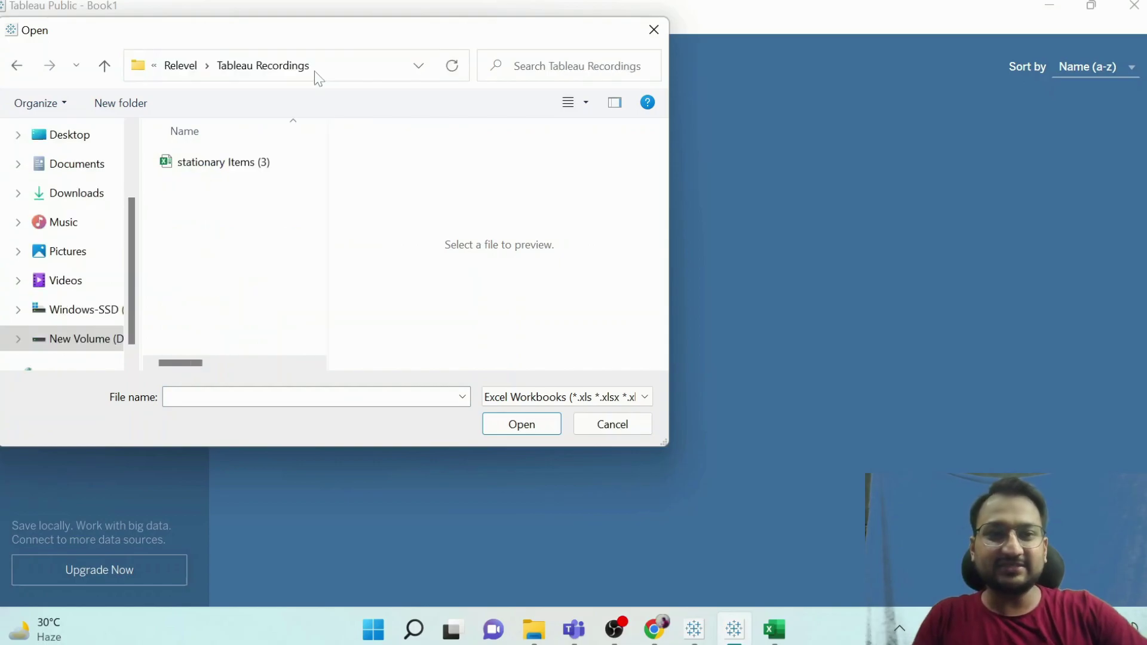
click(254, 164)
click(511, 425)
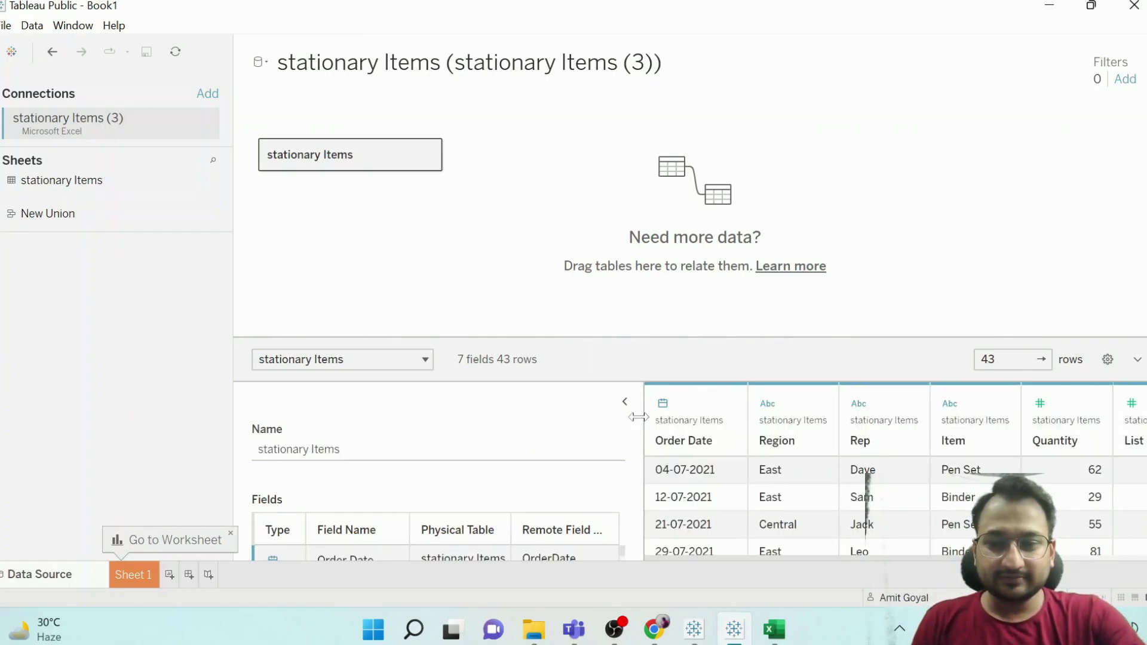
Step: Narrow the table details pane and examine the Order Date, Region, Rep and Item fields in the data preview
drag(645, 421, 604, 419)
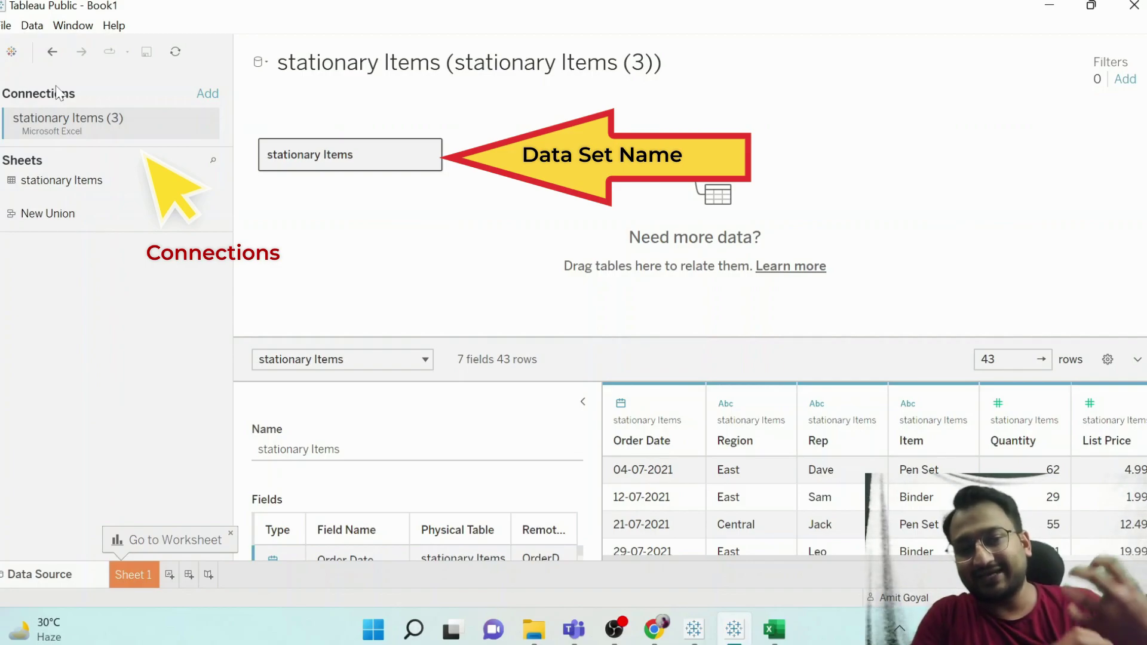
click(666, 408)
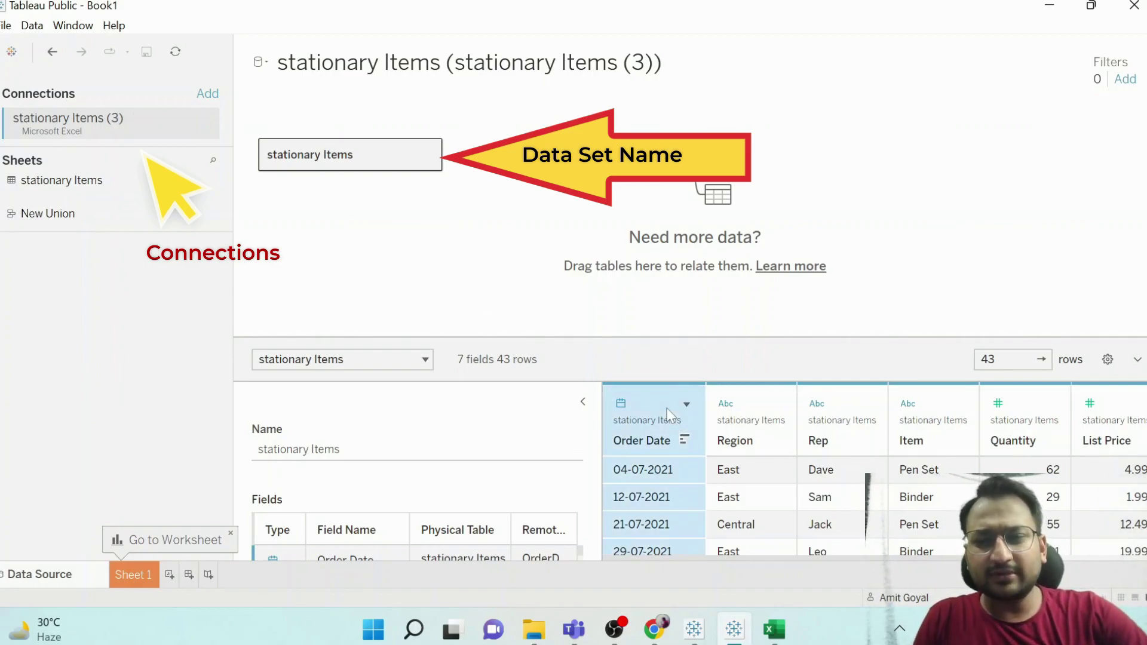
click(747, 402)
click(852, 410)
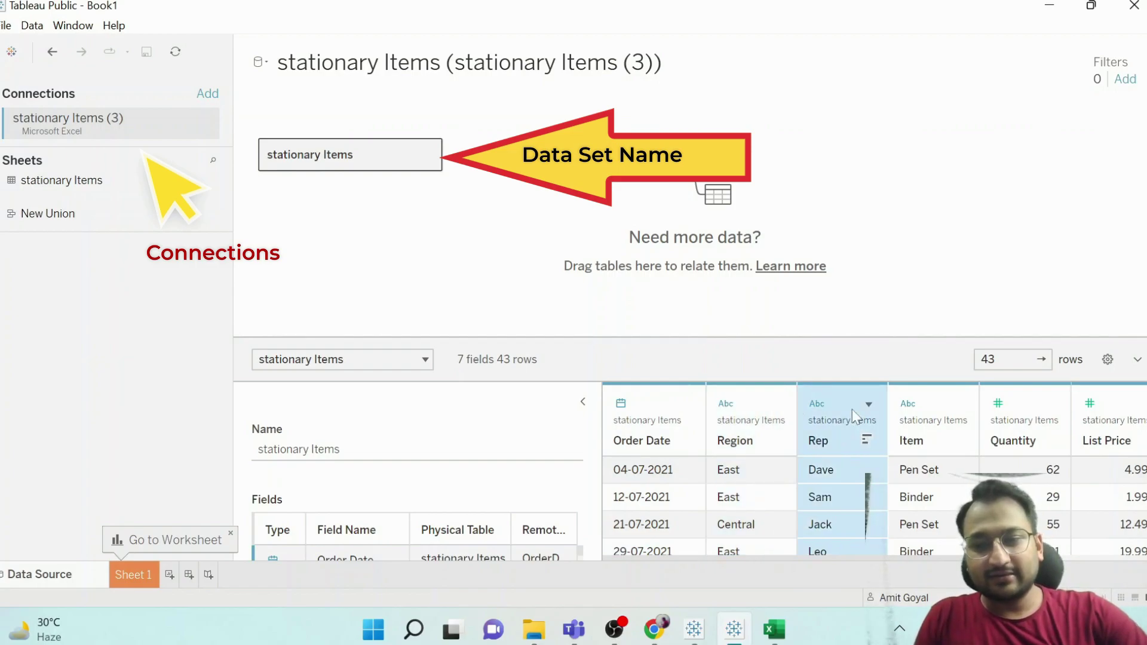
click(920, 424)
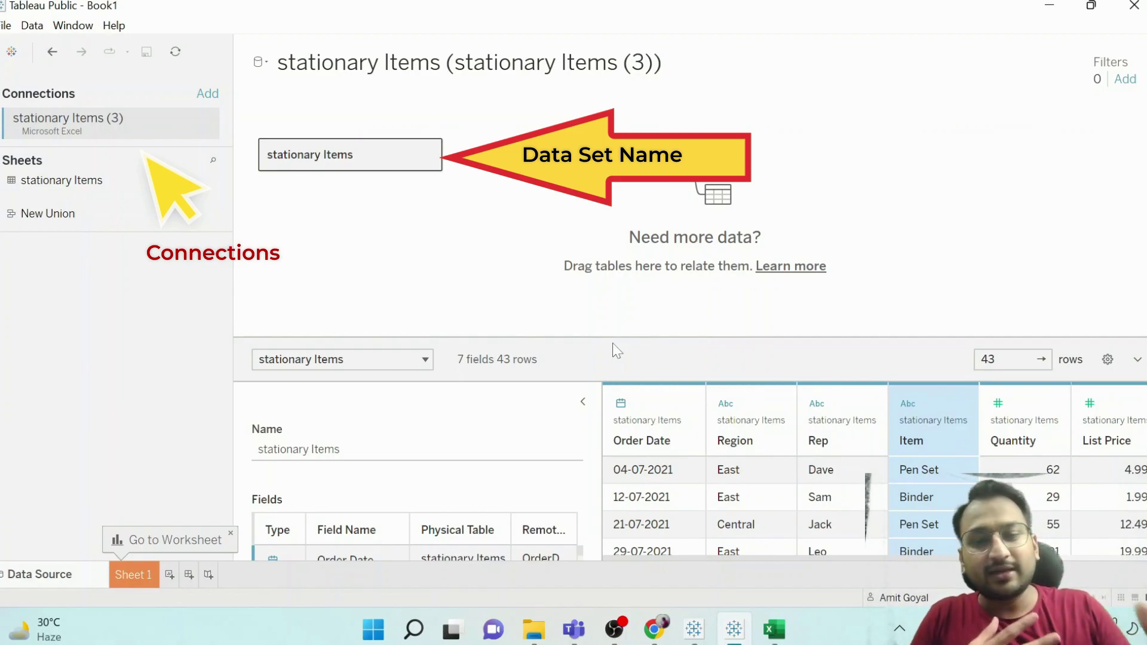
Step: Enlarge the data preview area and check the data type options of the Order Date field
drag(612, 344, 618, 281)
click(645, 350)
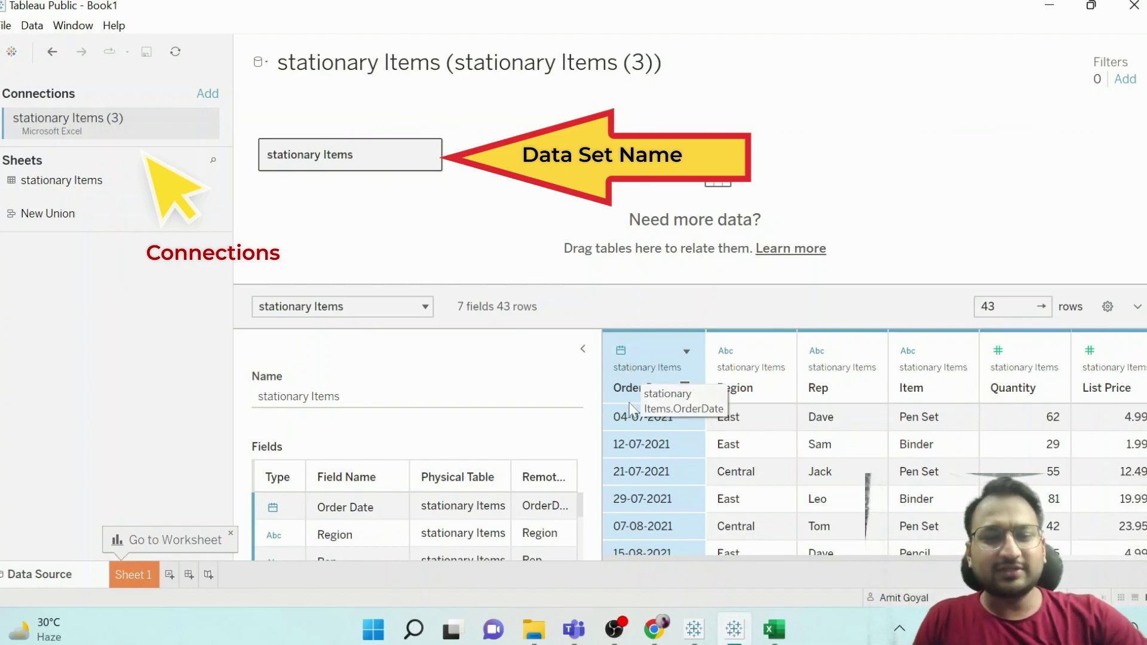
click(620, 352)
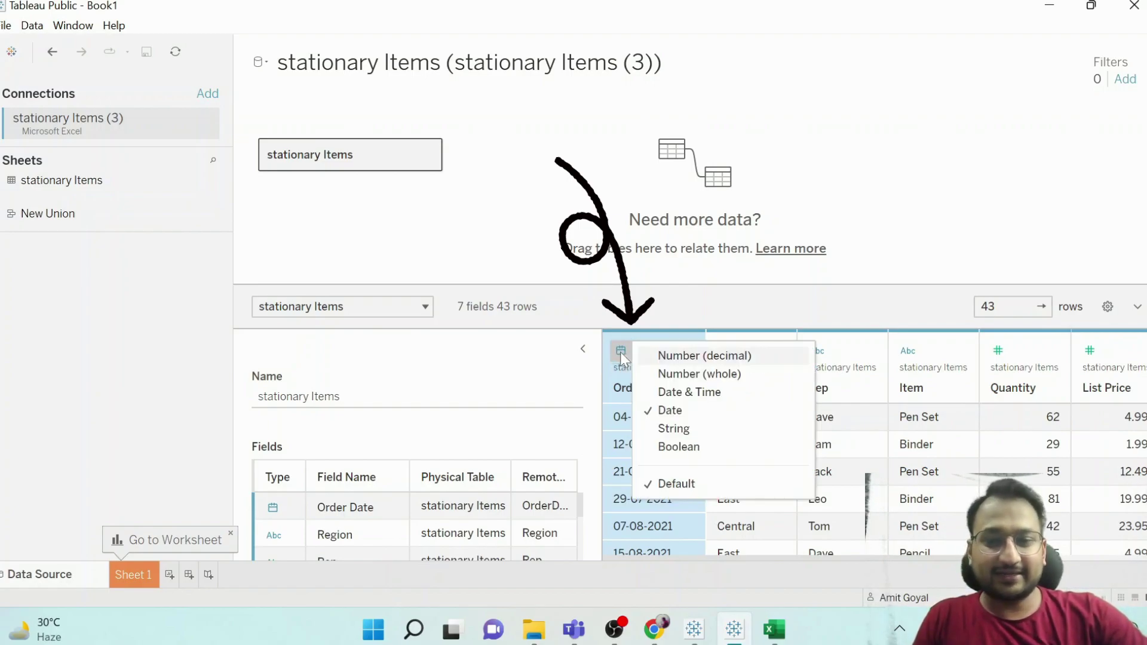
click(770, 308)
Step: Select the Region column in the preview and check its data type options
click(754, 359)
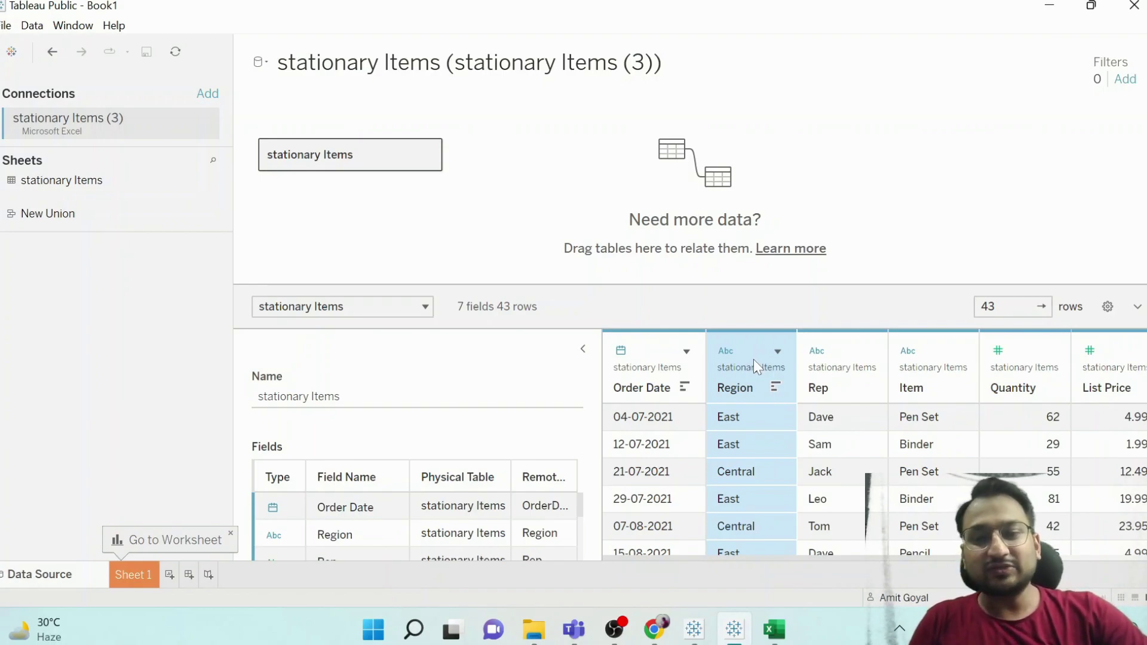
click(727, 354)
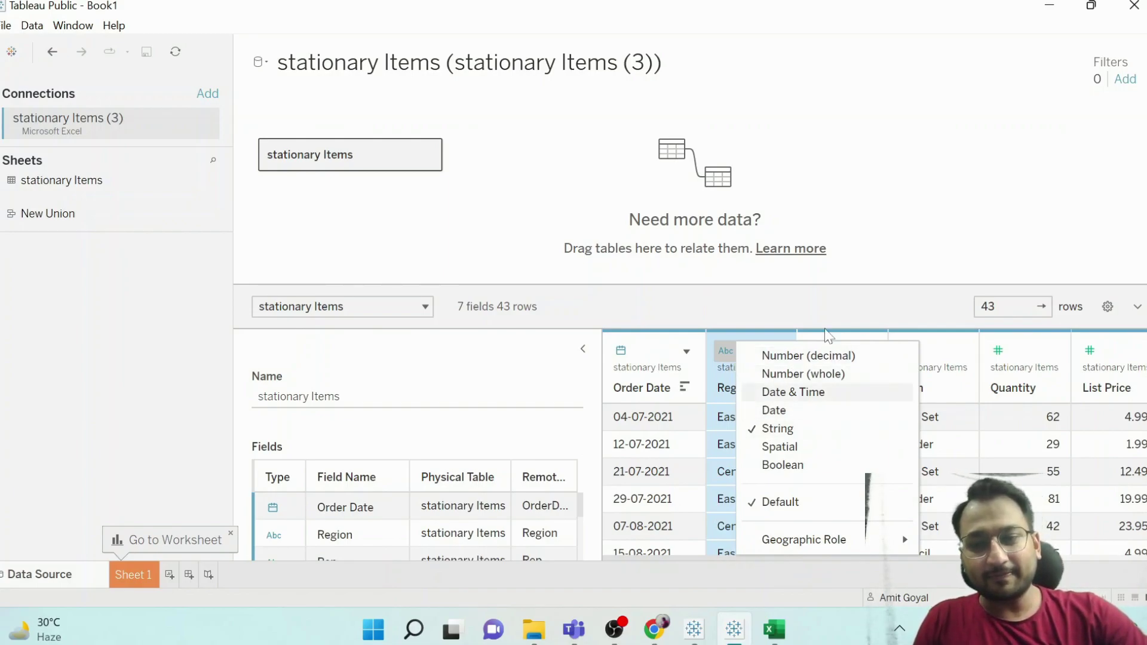
click(848, 306)
Step: Review the Rep, Item, Quantity, List Price and Selling Price columns and their data types in the preview
click(845, 360)
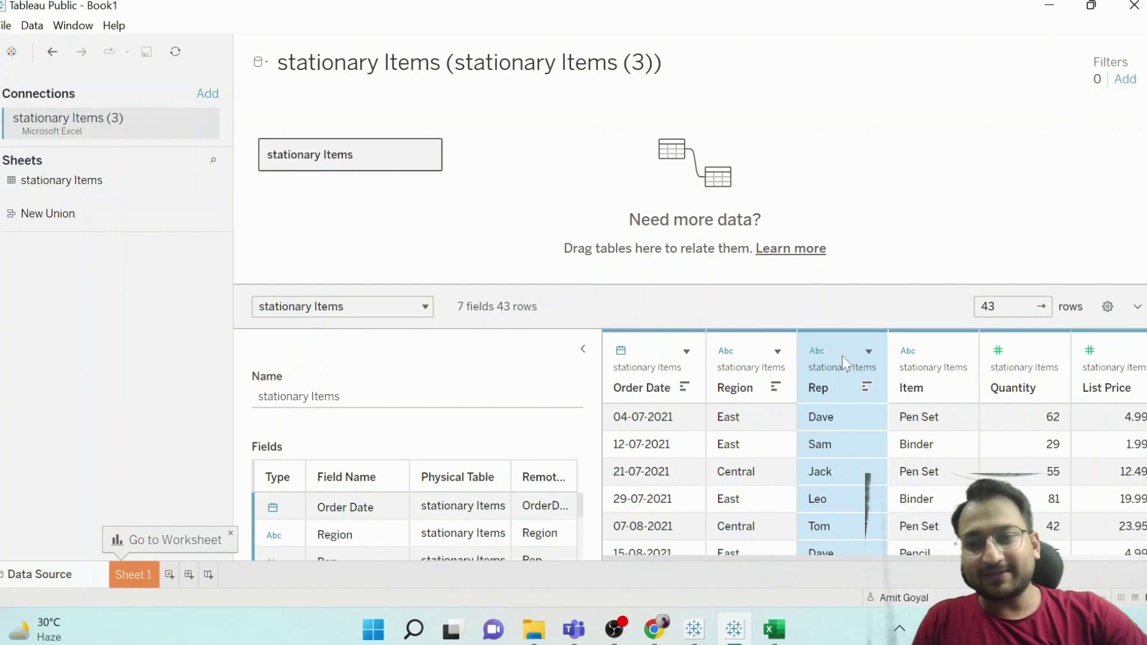
click(927, 367)
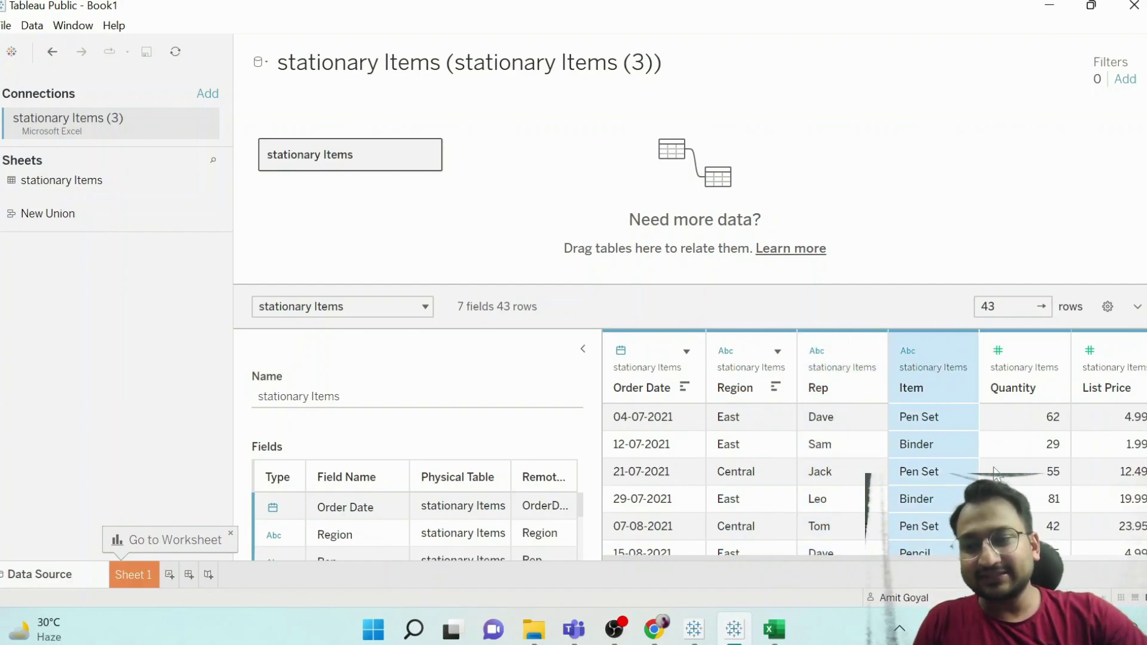
scroll(994, 472, right, 3)
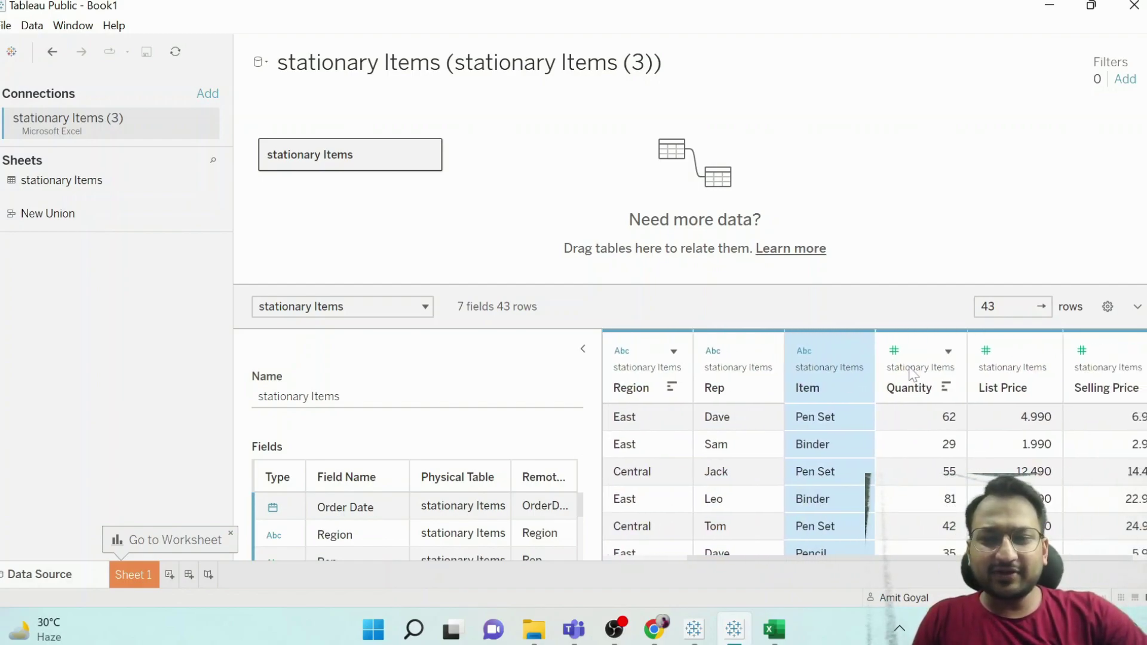
click(909, 366)
click(995, 385)
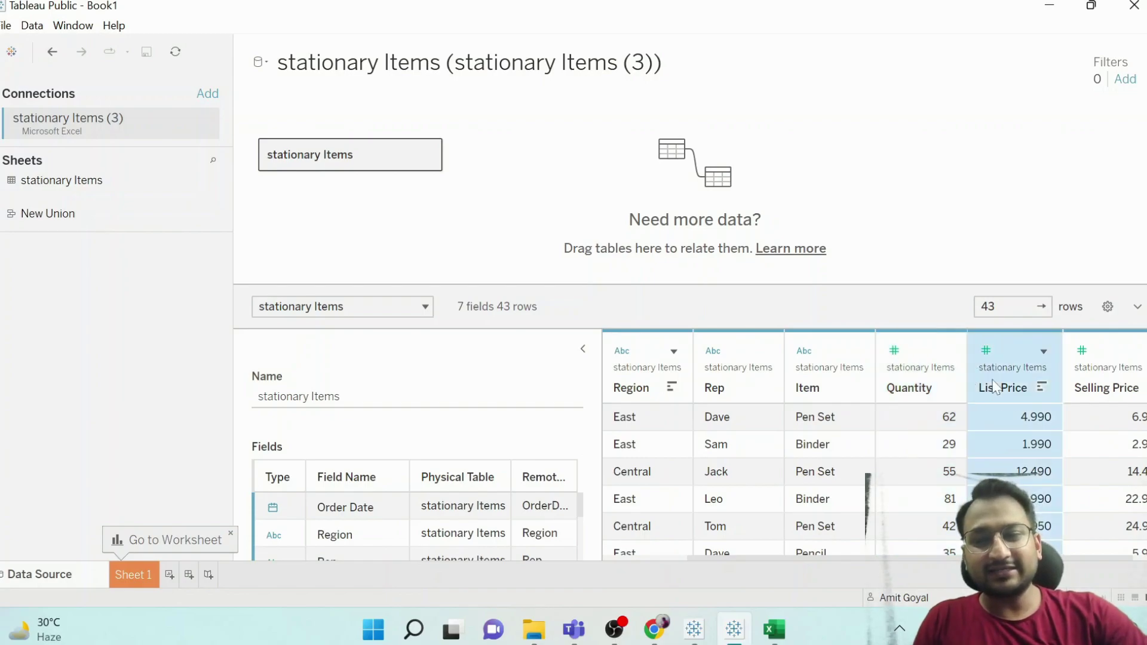
click(1091, 384)
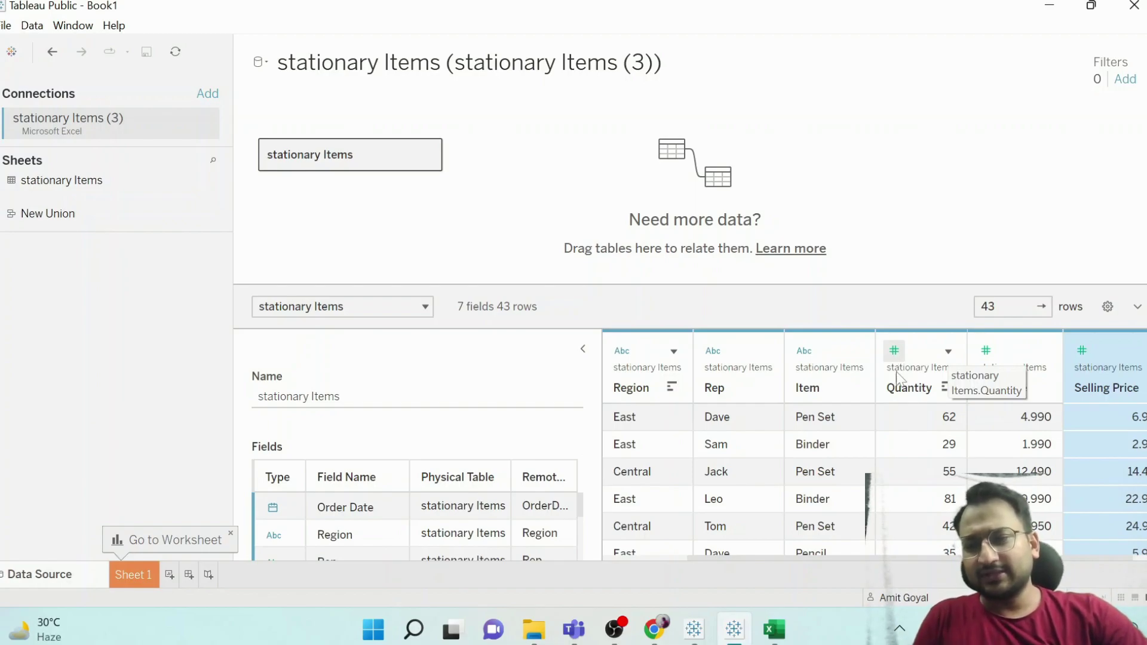
Step: Compare the data type options of the Quantity and List Price fields, leaving both types as they are
click(903, 393)
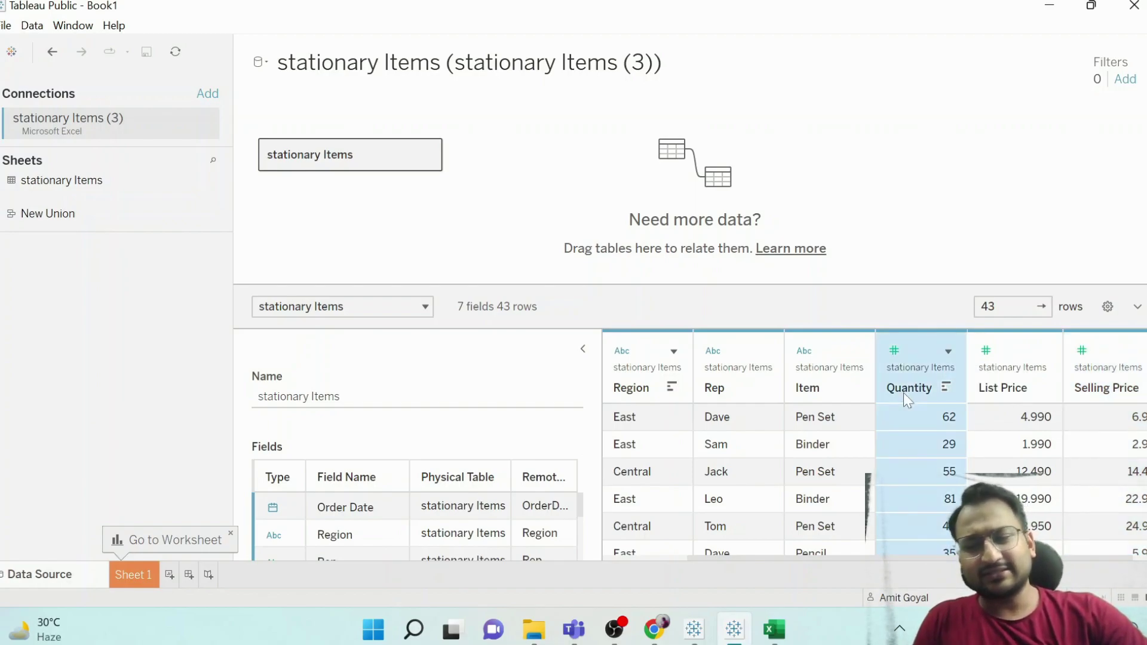
click(998, 391)
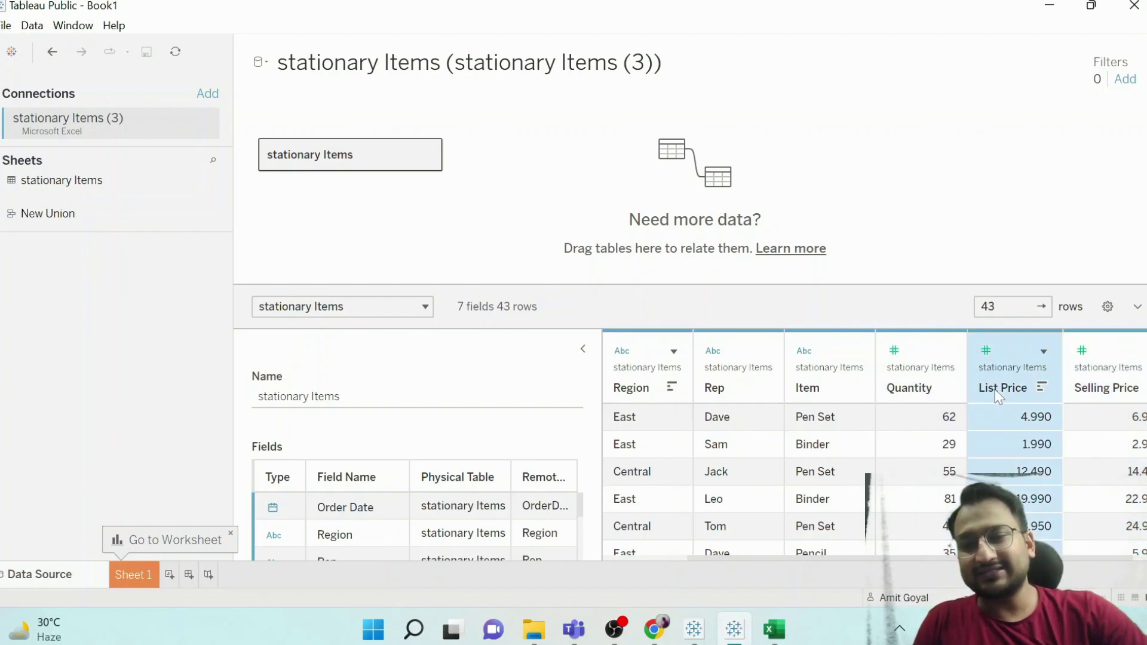
click(895, 352)
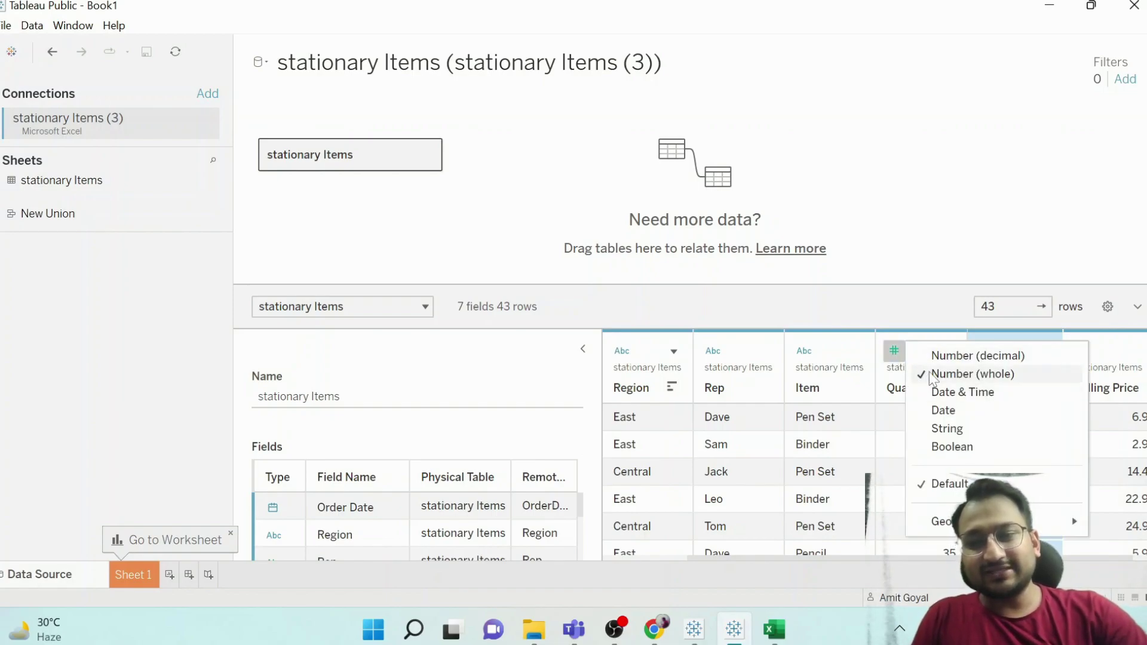
click(930, 301)
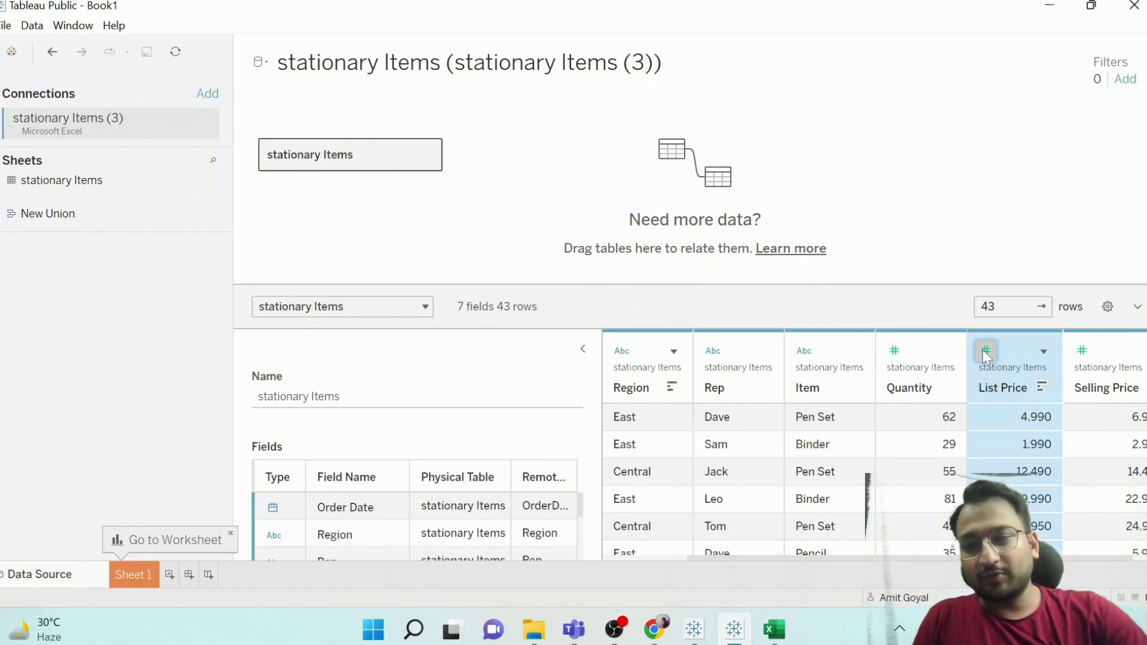
click(985, 350)
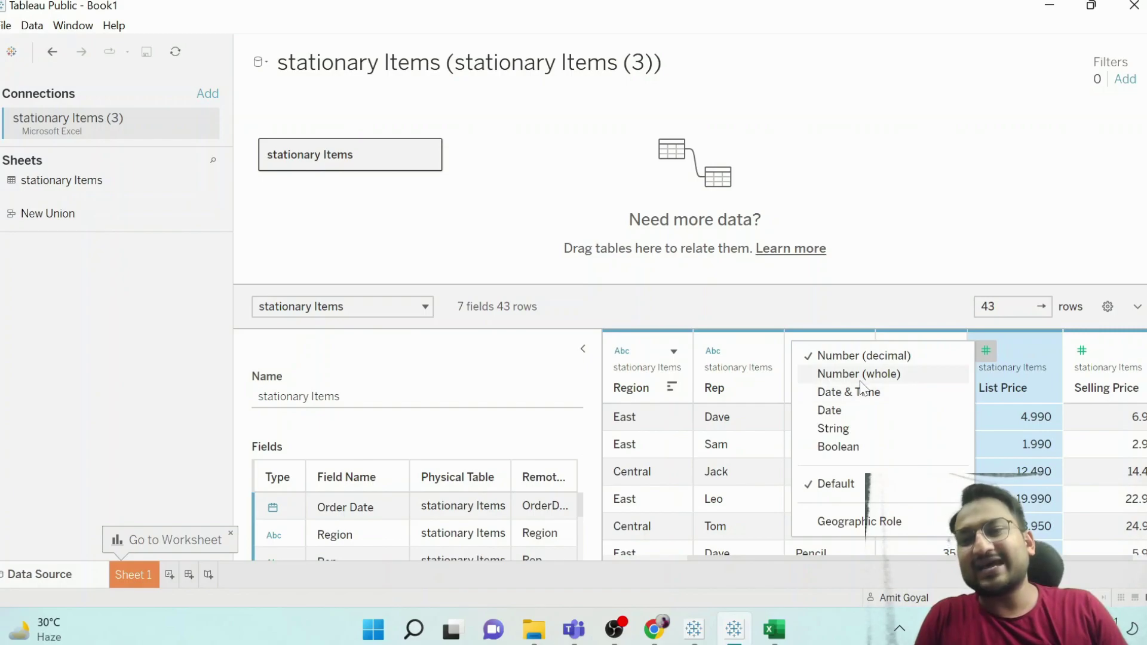
click(854, 314)
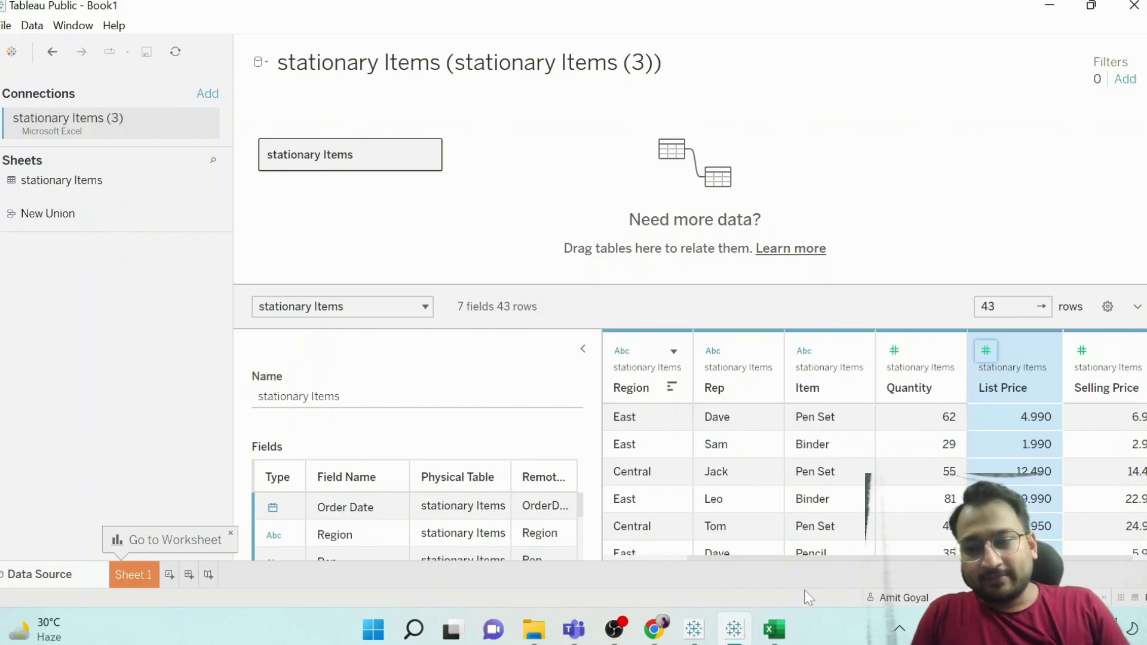
Step: Review the Region, Rep and Item text columns in the data preview
click(799, 554)
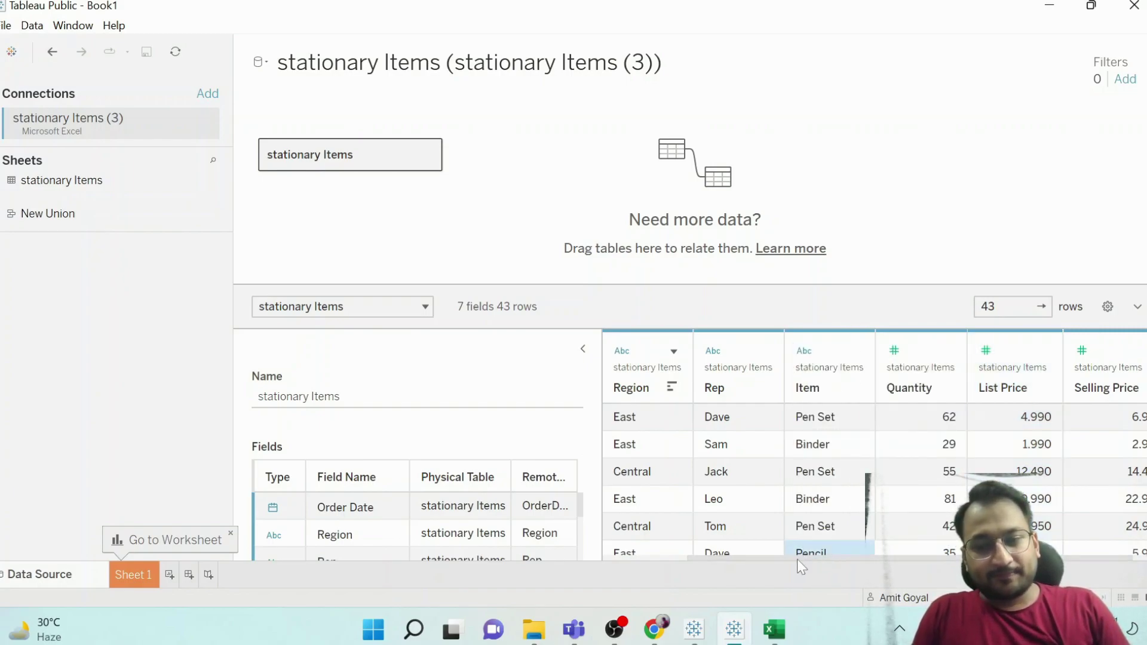
click(653, 371)
click(739, 383)
click(813, 387)
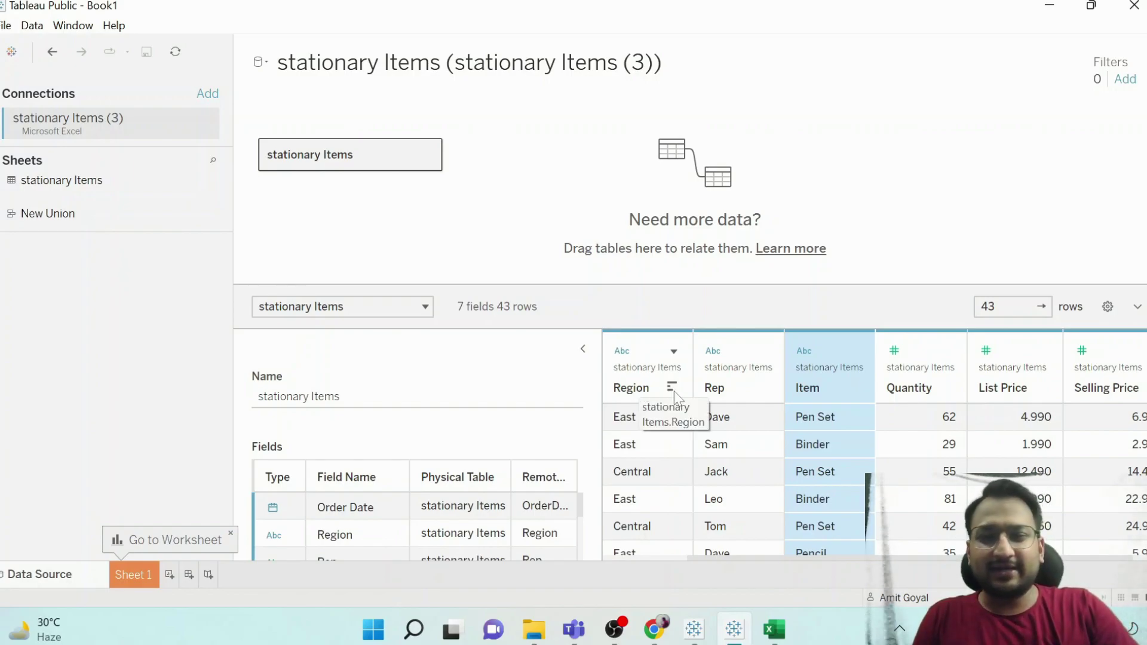
Step: Rename the Rep field as Sales MAn in the data preview
double_click(717, 394)
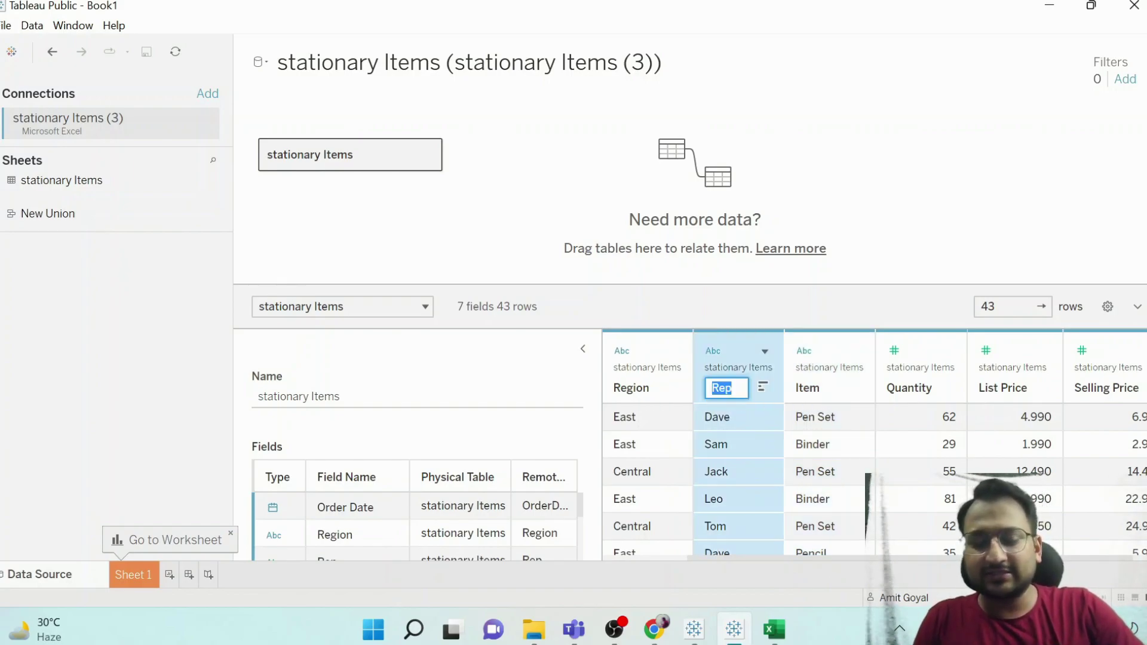
text(Sales MAN)
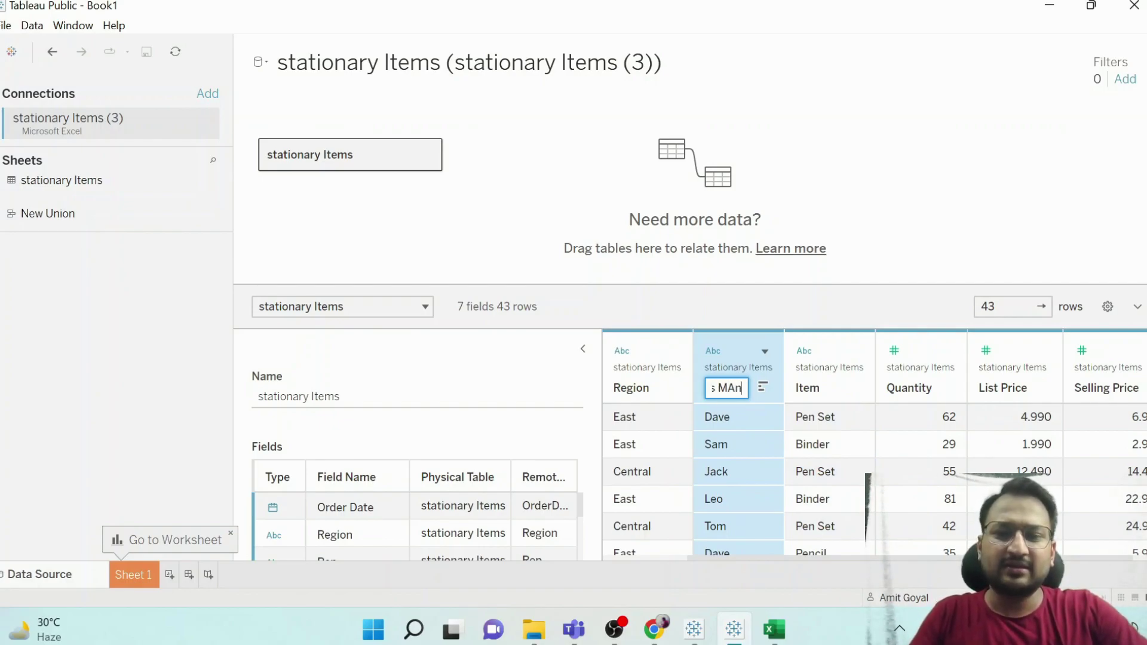
key(Return)
Step: Widen the renamed column between Region and Item and restore its field name to Rep
drag(784, 374, 815, 378)
double_click(738, 390)
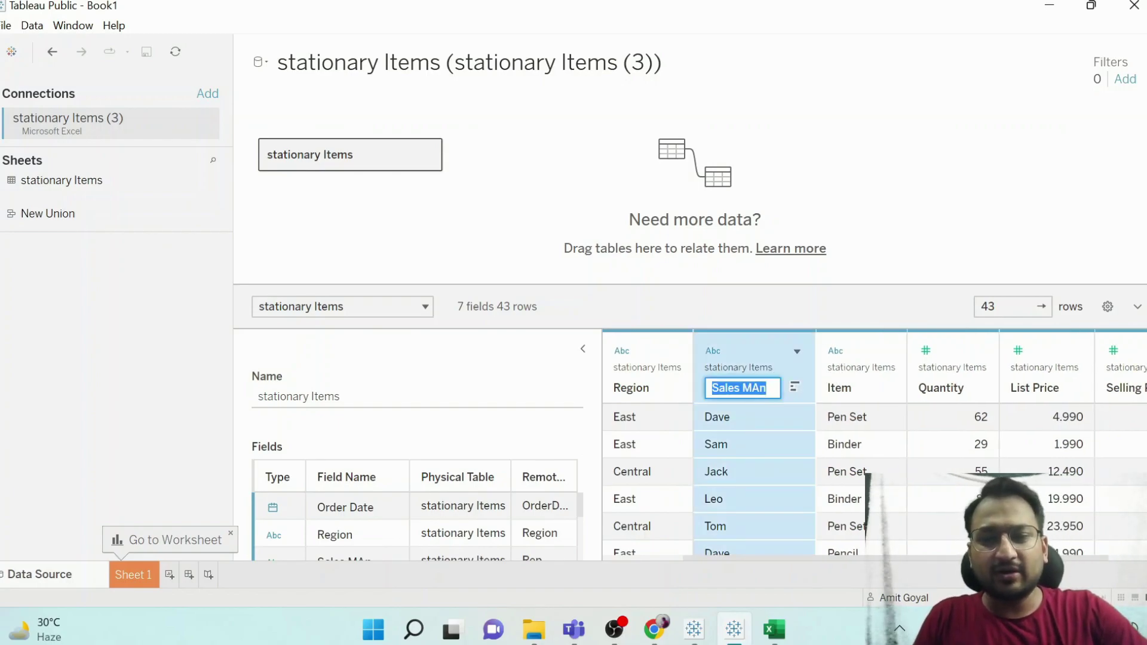
text(Rep)
key(Return)
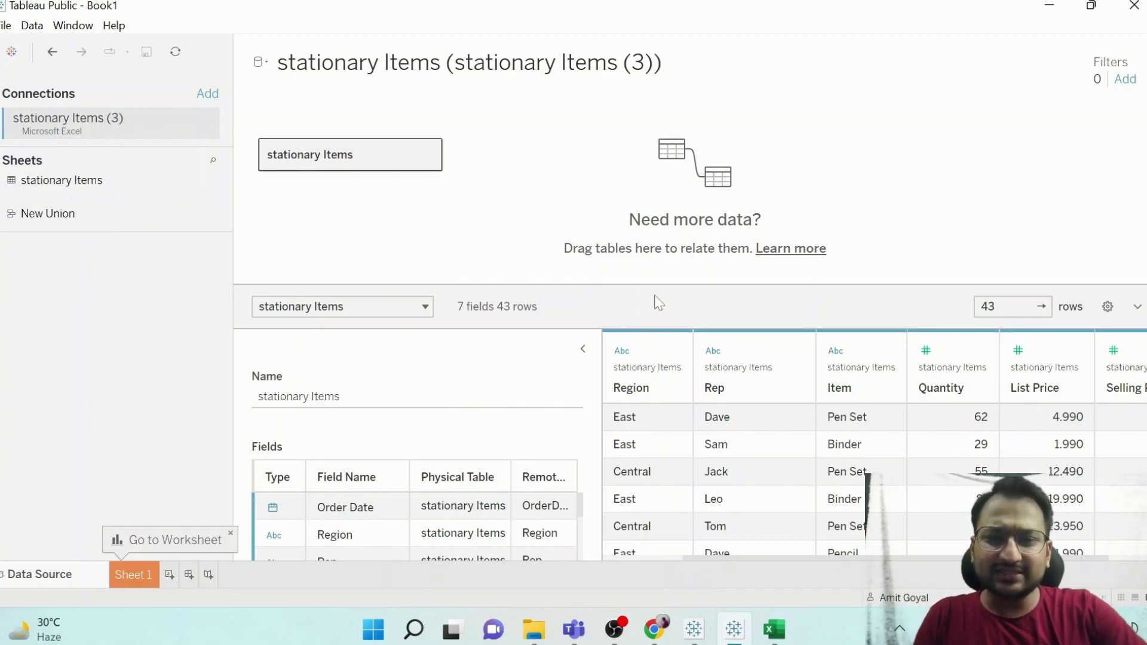
Step: Enlarge the data preview area further and widen the remote field name column in the Fields list
drag(654, 284, 657, 202)
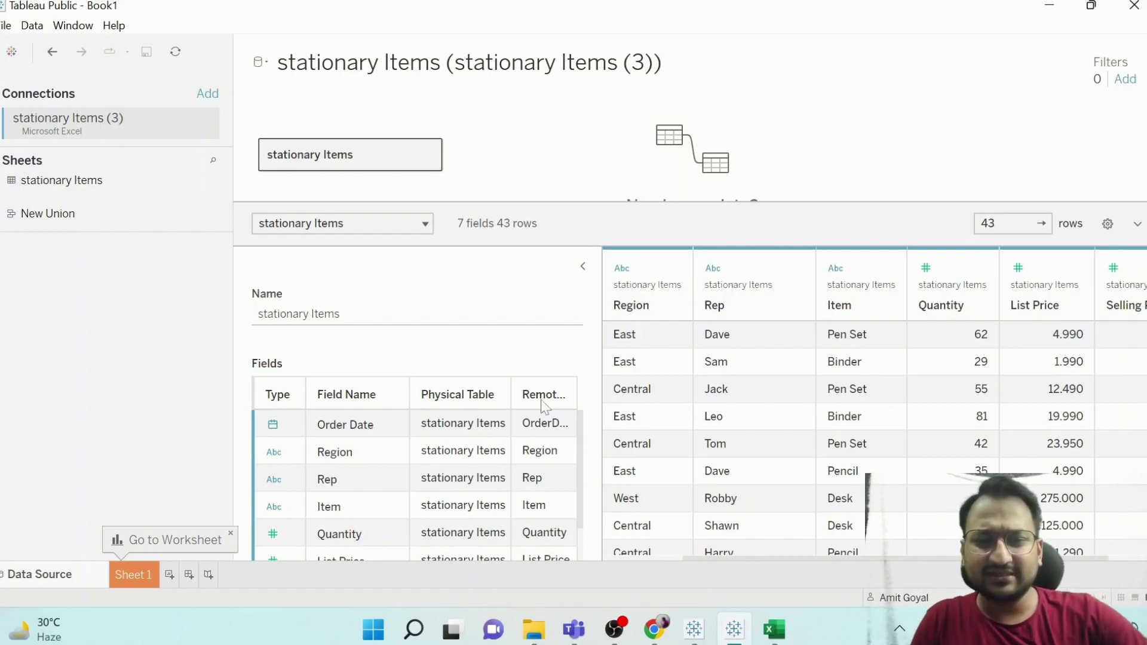
drag(575, 394, 604, 396)
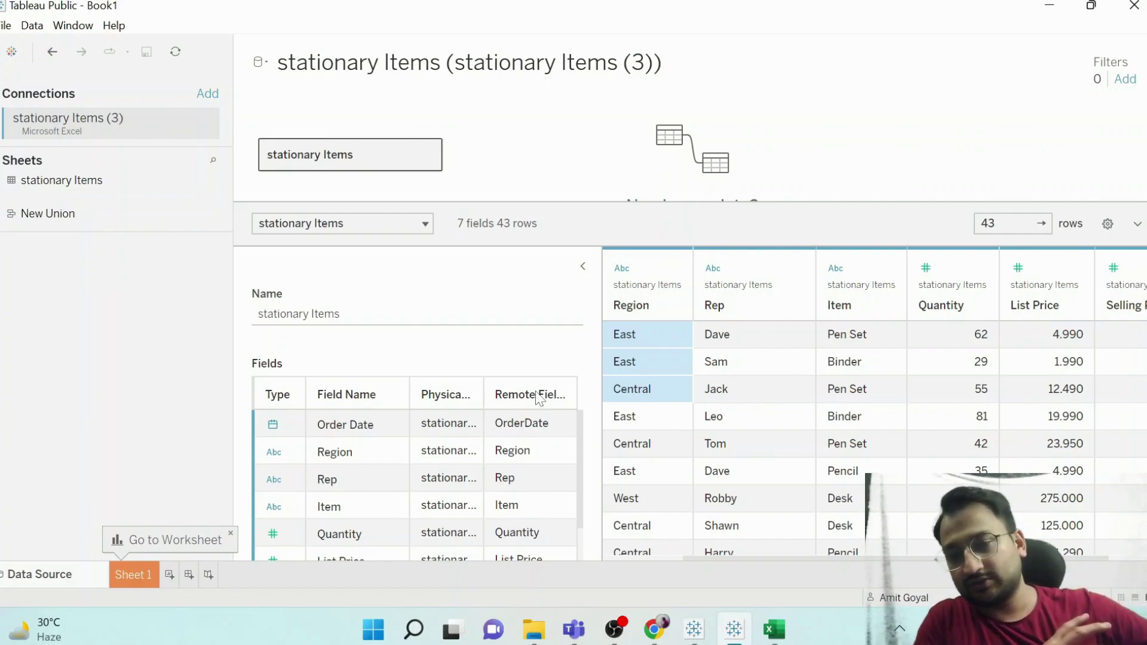
Step: Rename the Rep field as Sales Man in the data preview
double_click(720, 306)
text(Sales mAn)
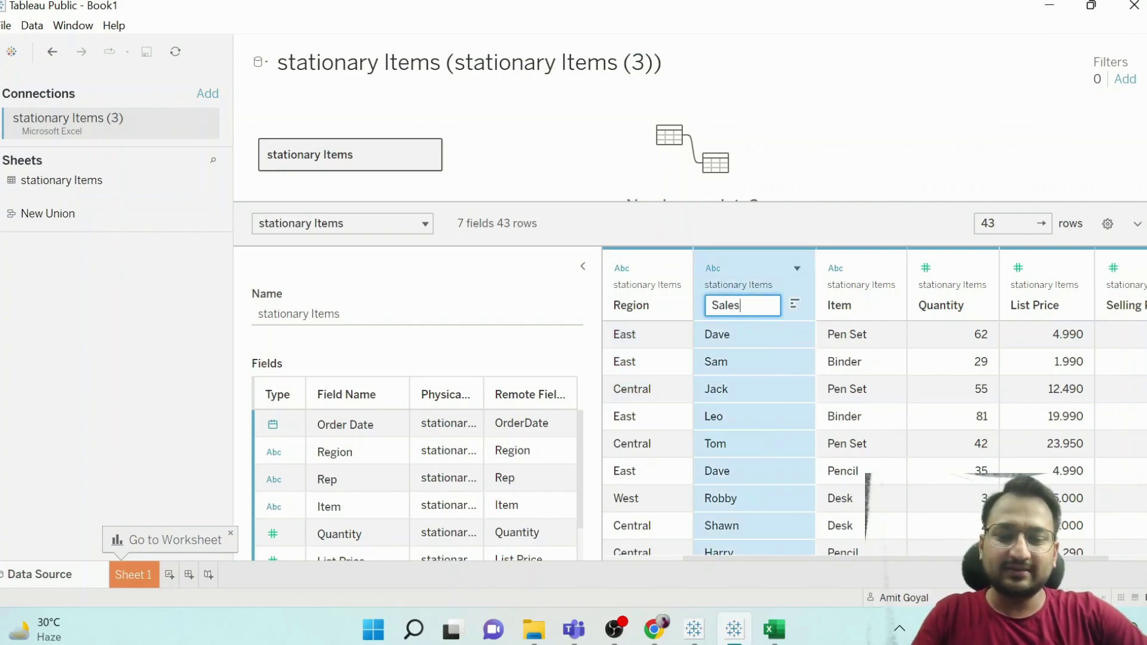
key(BackSpace)
key(BackSpace)
key(BackSpace)
text(Man)
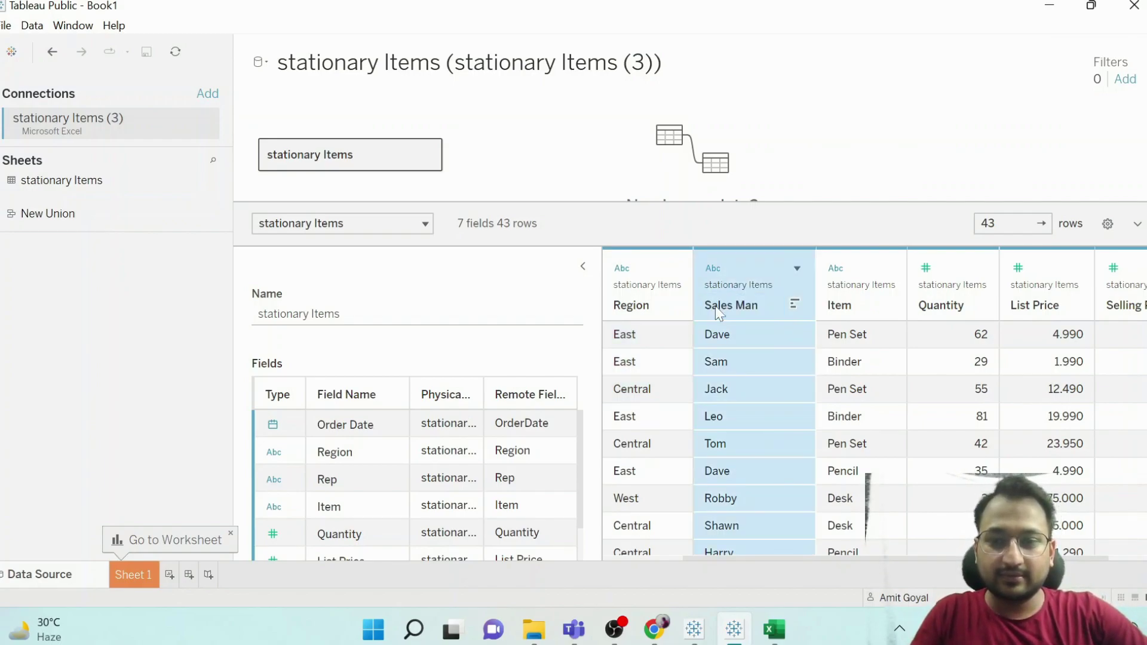
key(Return)
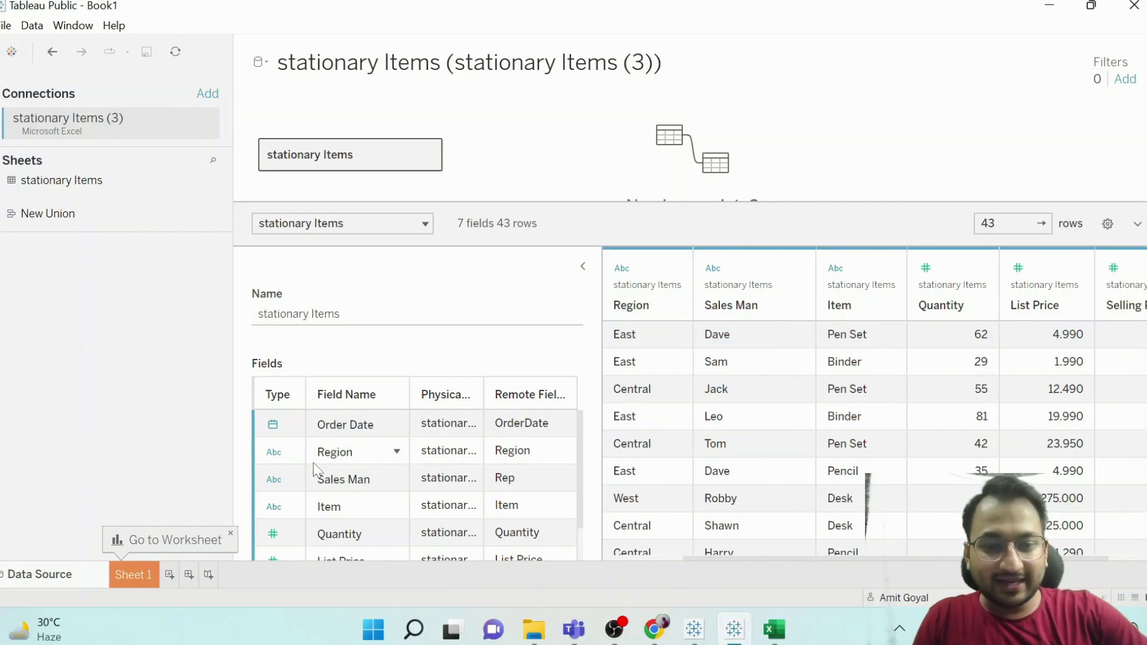
Step: Select the Sales Man entry in the Fields list and check the data type options of Region there
click(356, 484)
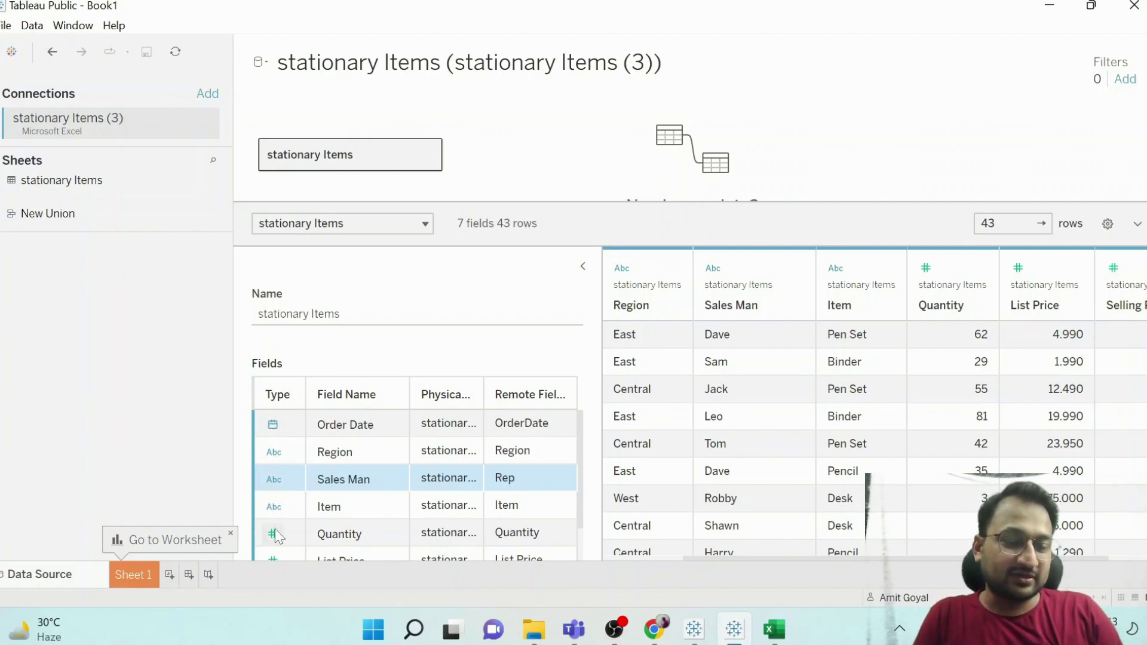
click(281, 457)
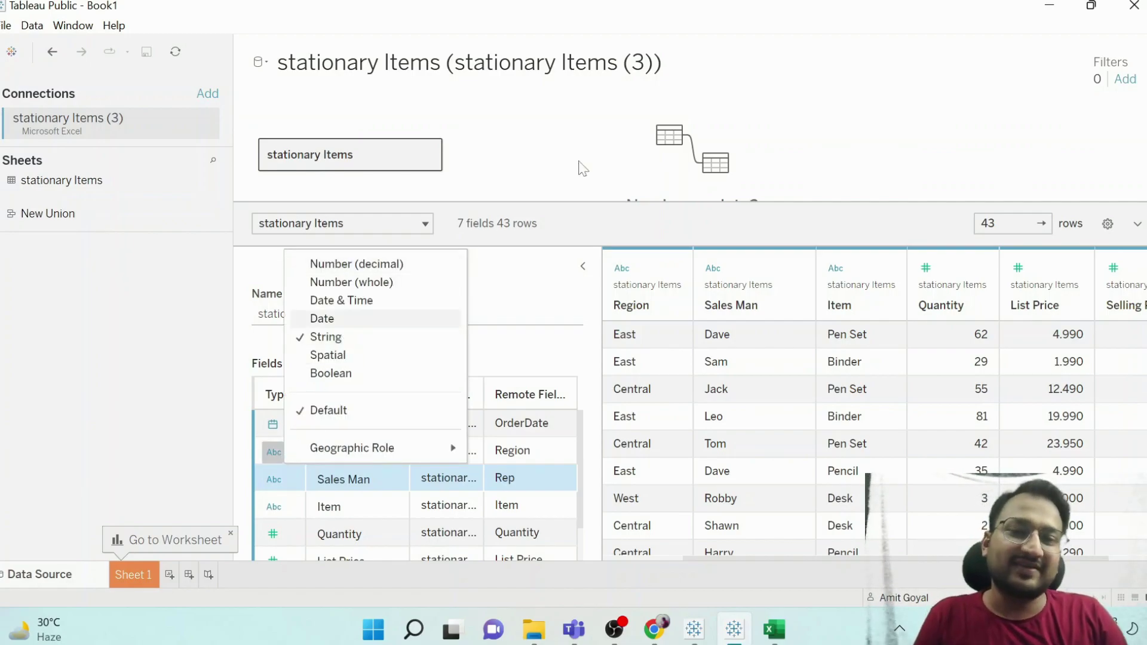
click(583, 169)
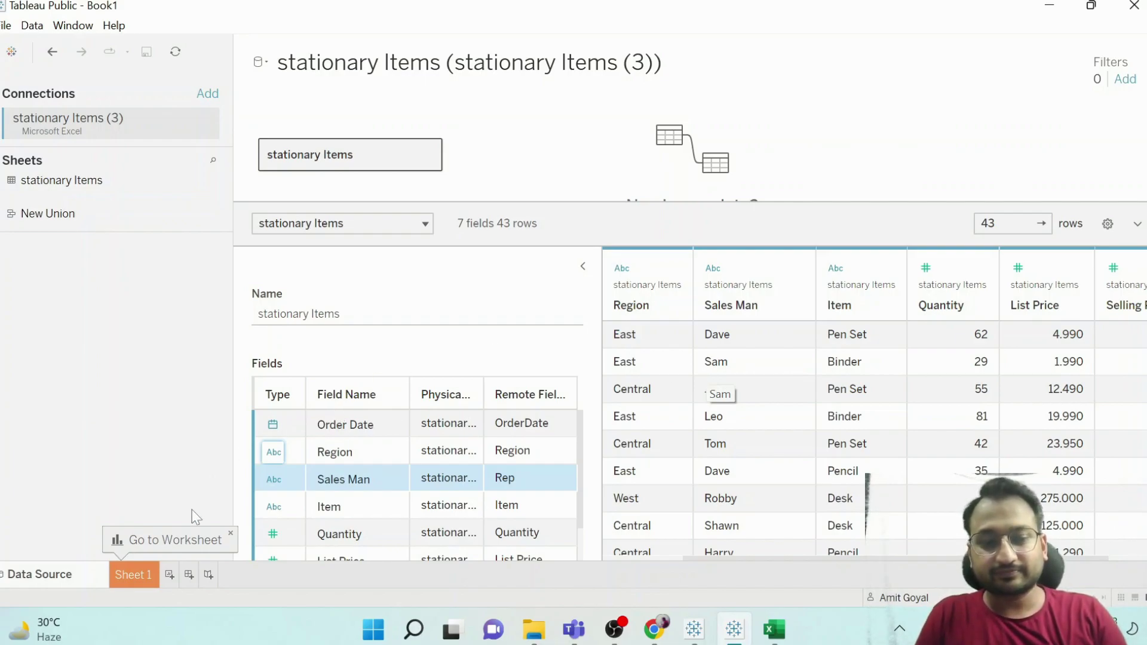
Step: Open Sheet 1 and examine the dimensions and measures in its list of fields, including Item, Order Date, Region, List Price and Quantity
click(138, 575)
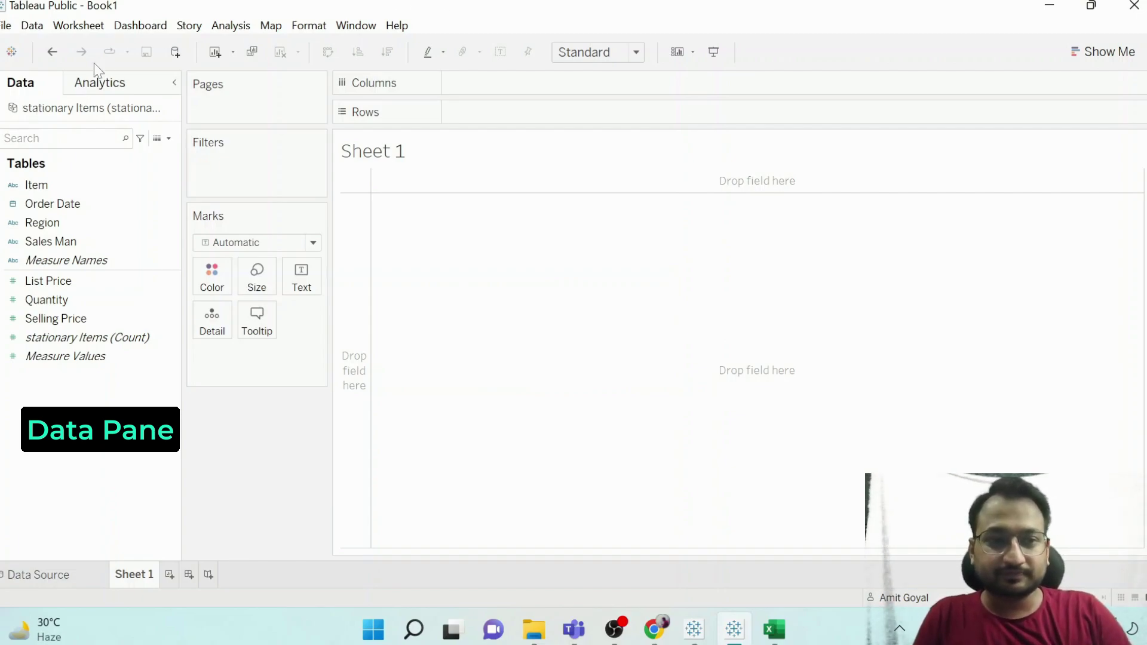
click(38, 186)
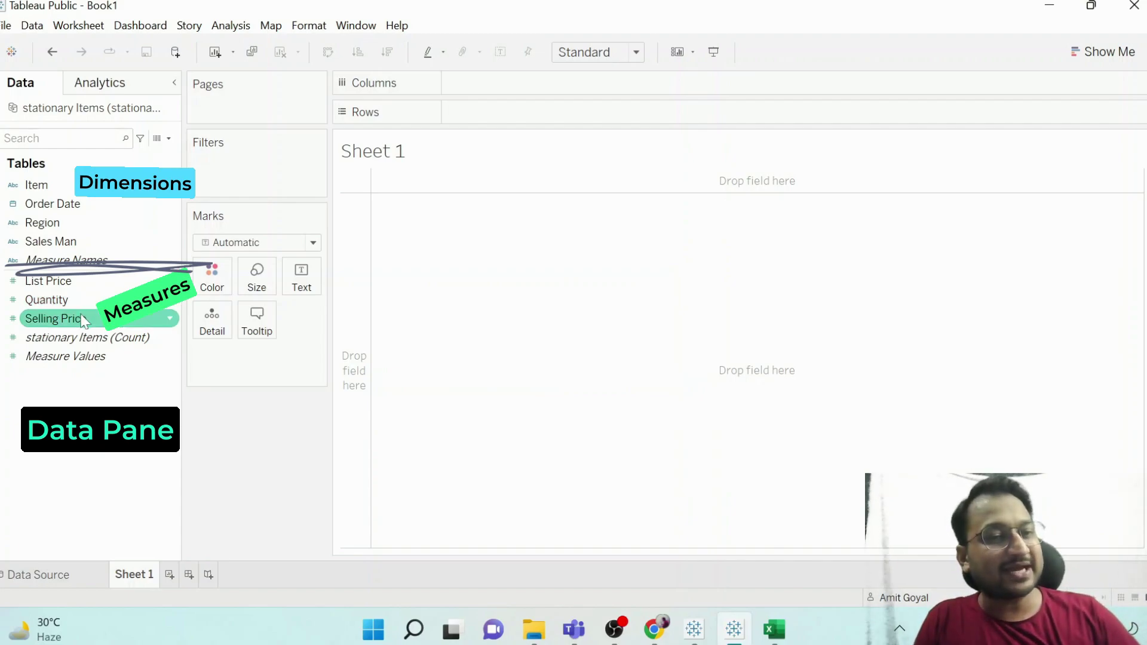
click(59, 281)
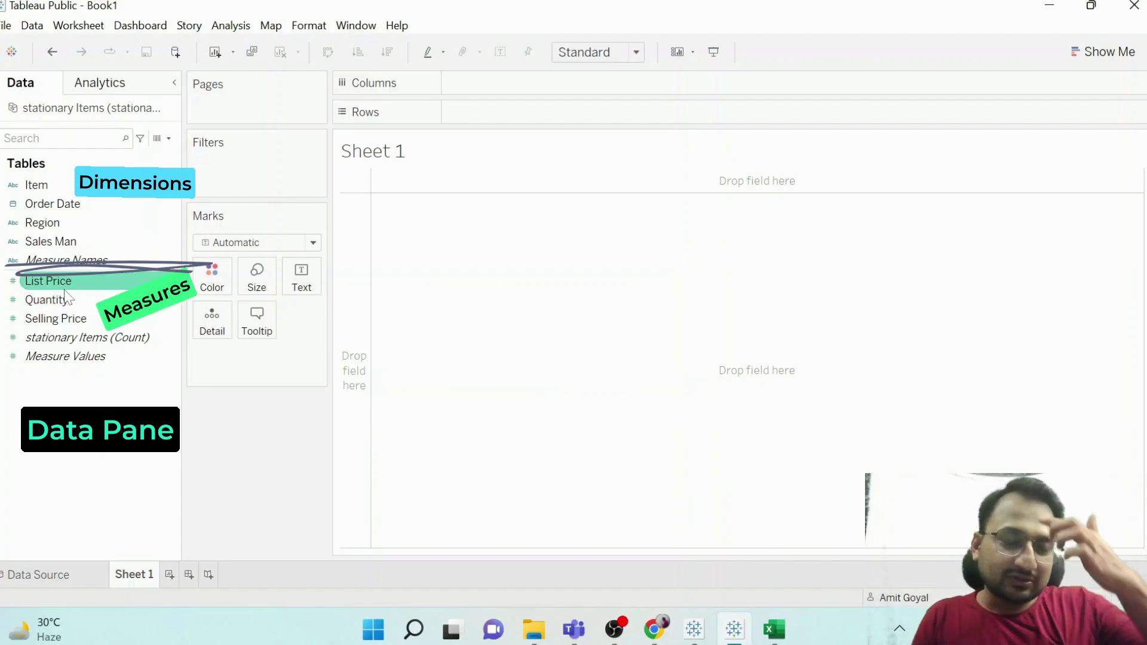
click(73, 301)
click(95, 261)
click(100, 223)
click(102, 203)
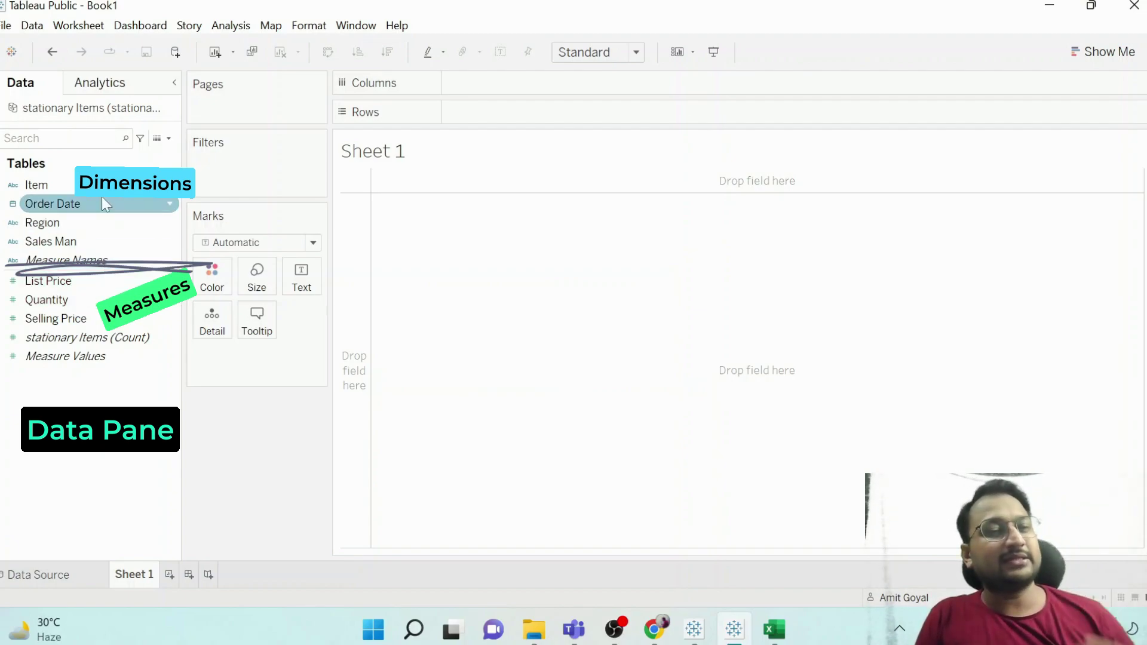
click(105, 241)
click(108, 281)
click(110, 299)
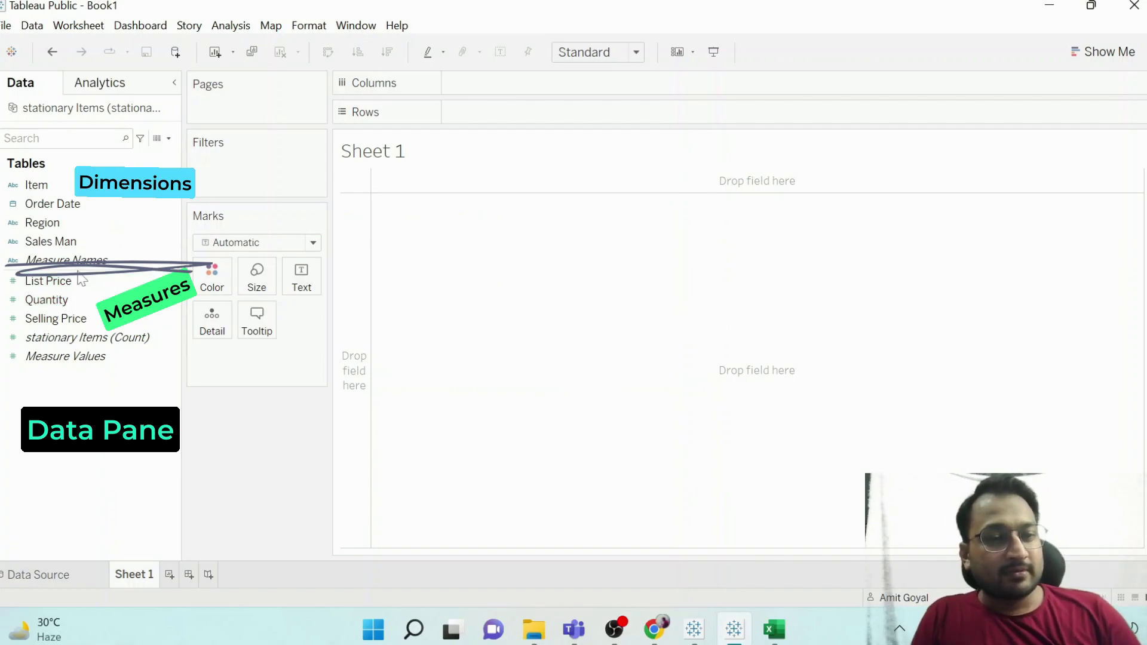
click(40, 186)
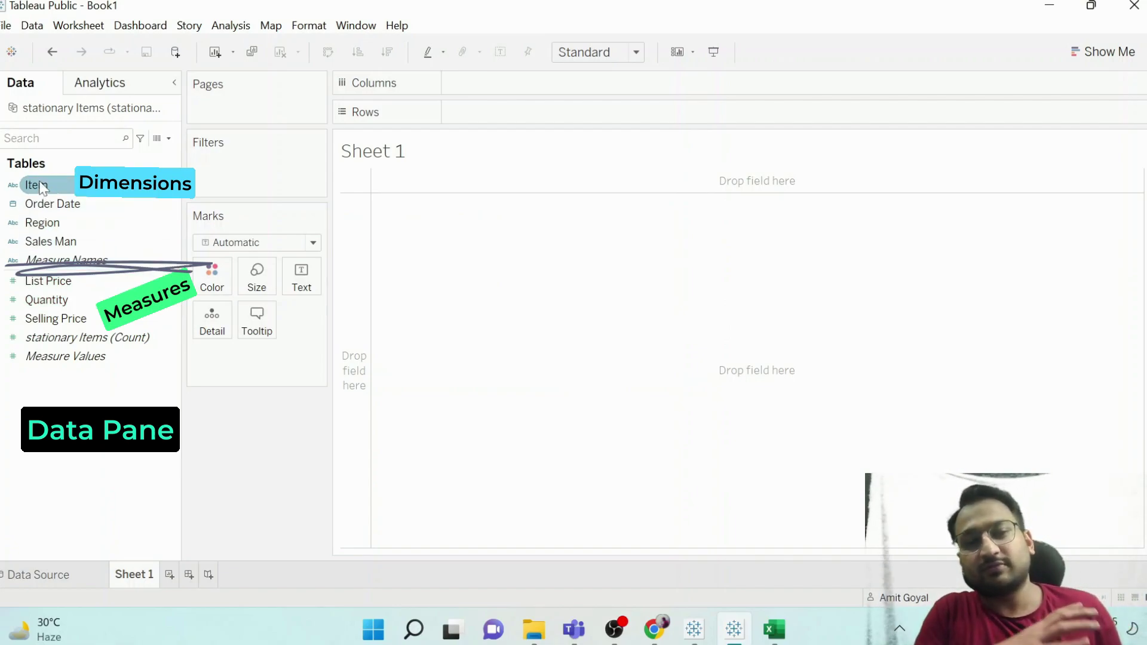
Step: Move List Price from the measures into the dimensions and return it to the measures
click(45, 223)
click(48, 300)
click(59, 318)
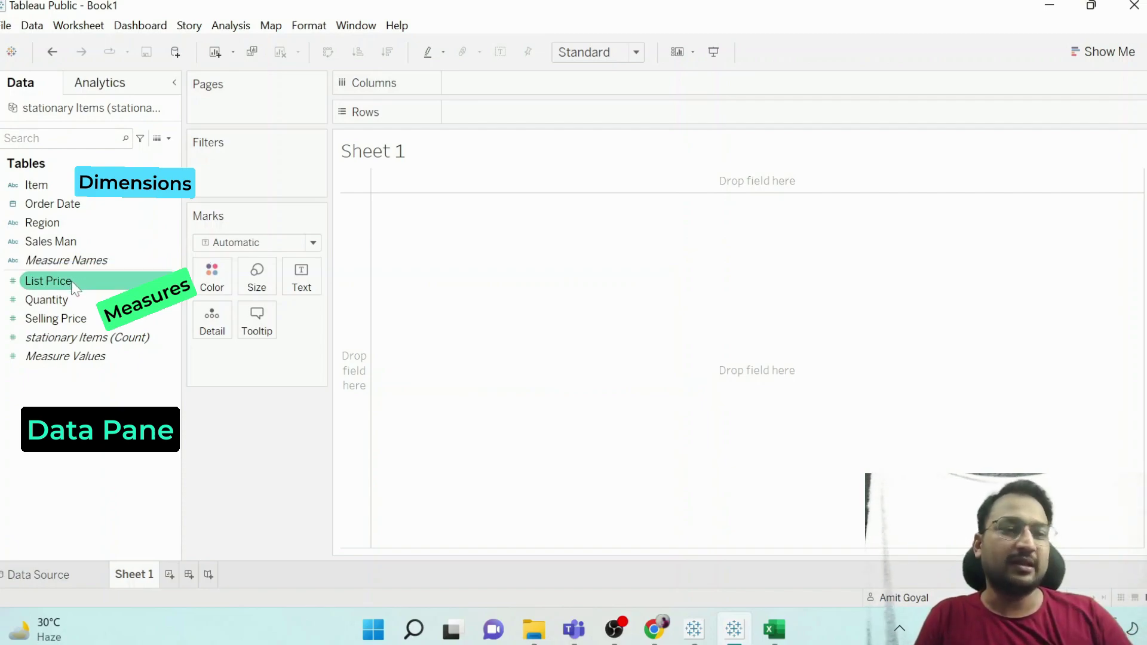
drag(74, 287, 61, 214)
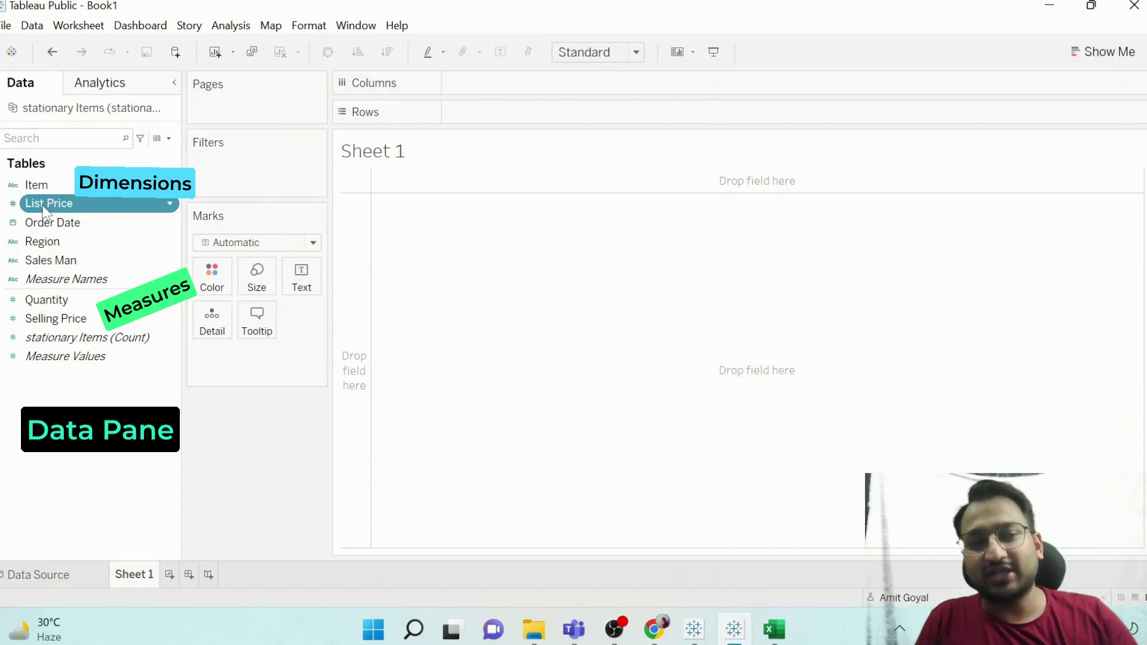
drag(45, 211, 40, 322)
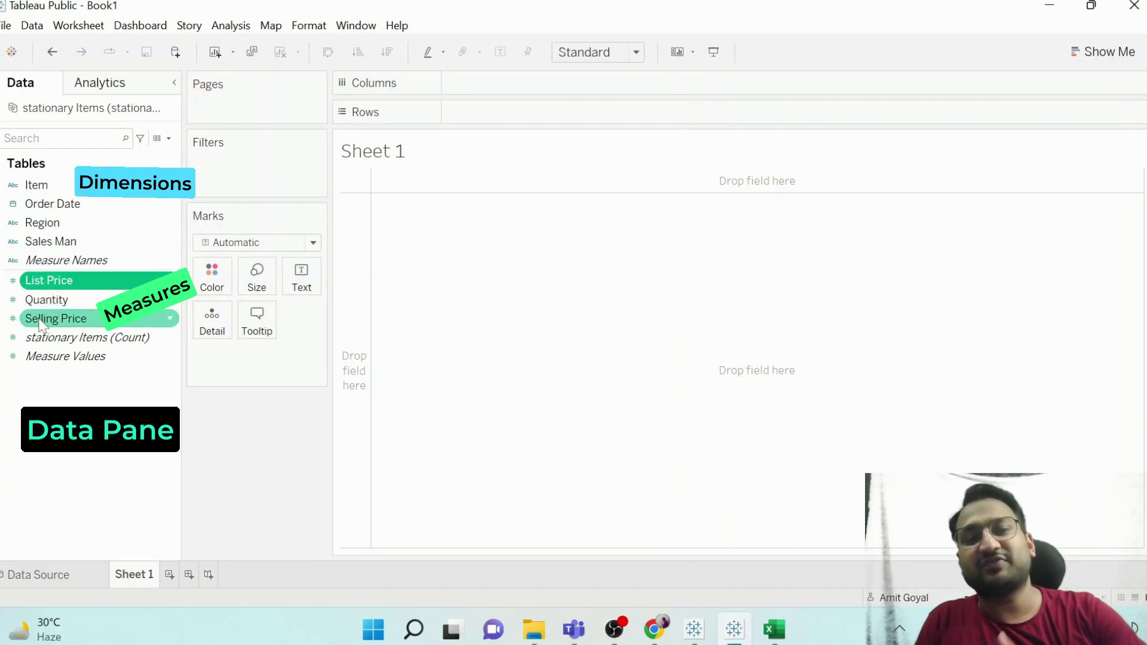
Step: Place Sales Man on Columns and check several of the resulting column headers in the view
click(57, 242)
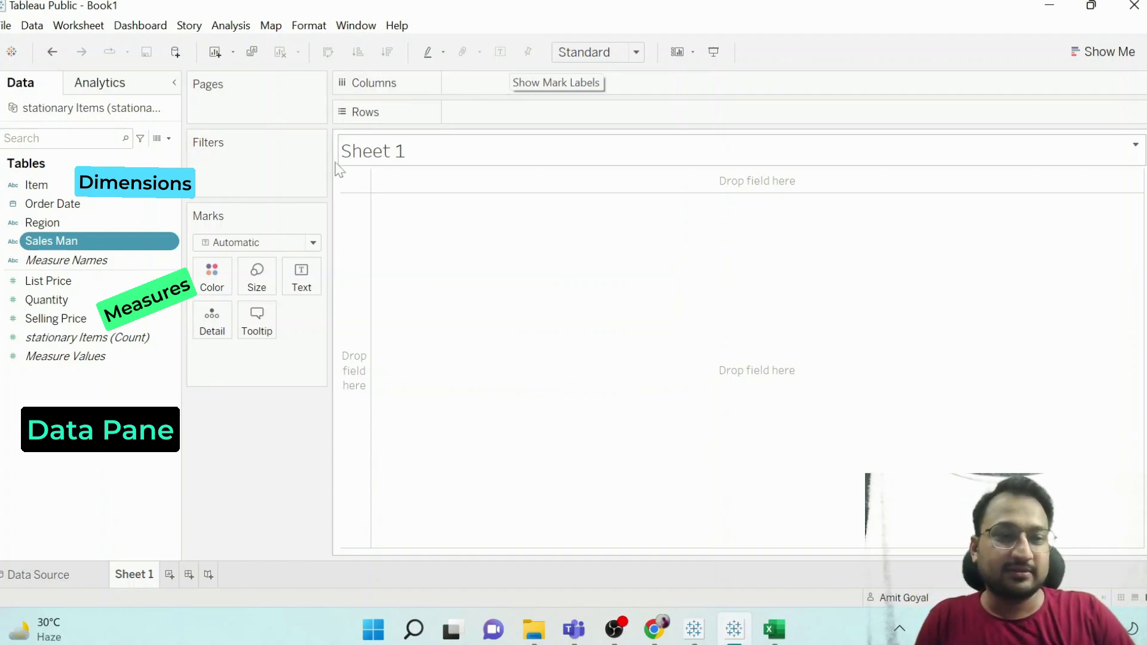
mouse_move(85, 246)
mouse_down()
mouse_move(468, 103)
mouse_move(531, 95)
mouse_up()
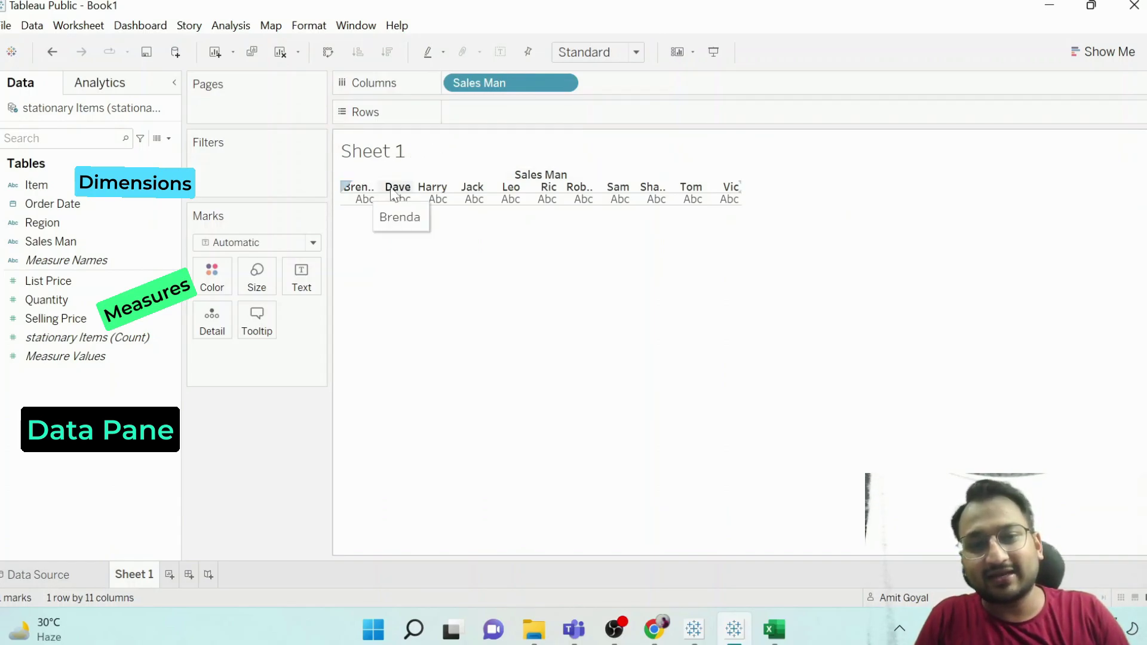
click(365, 193)
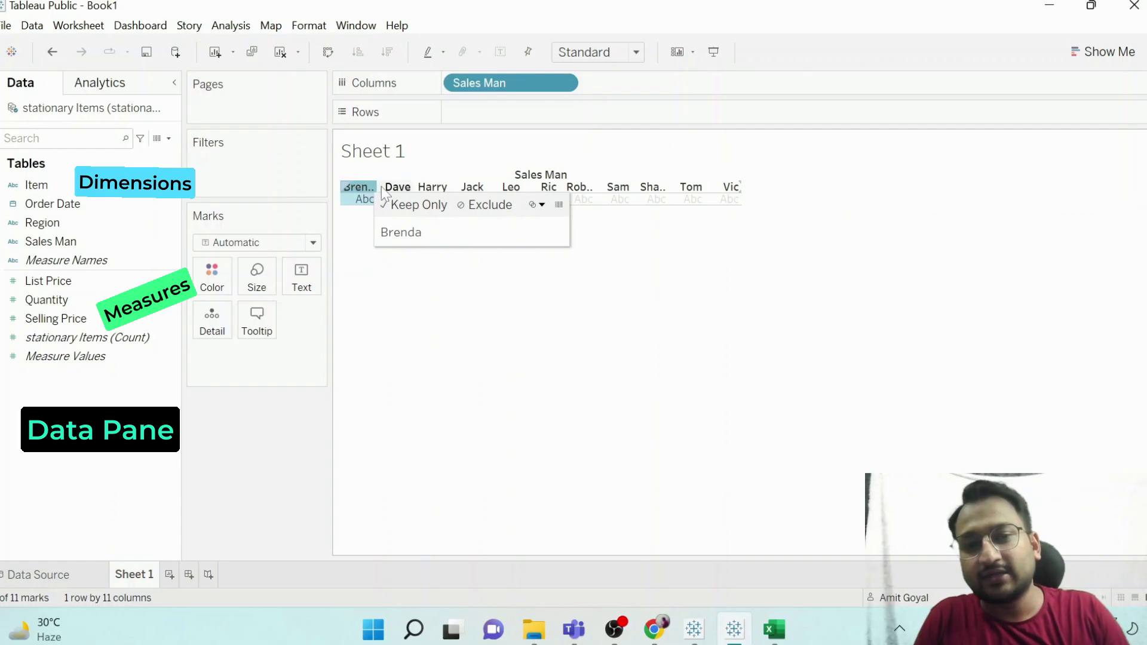
click(386, 190)
click(424, 189)
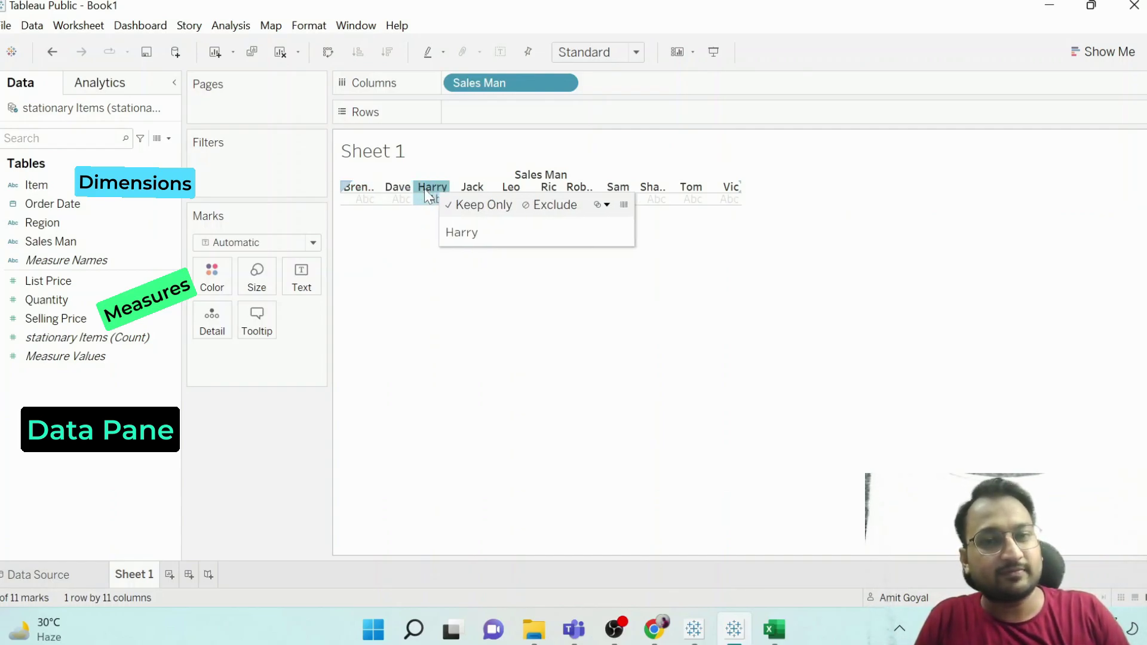
Step: Move Sales Man from Columns to Rows to compare the two axes, and return it to Columns
drag(493, 86, 496, 117)
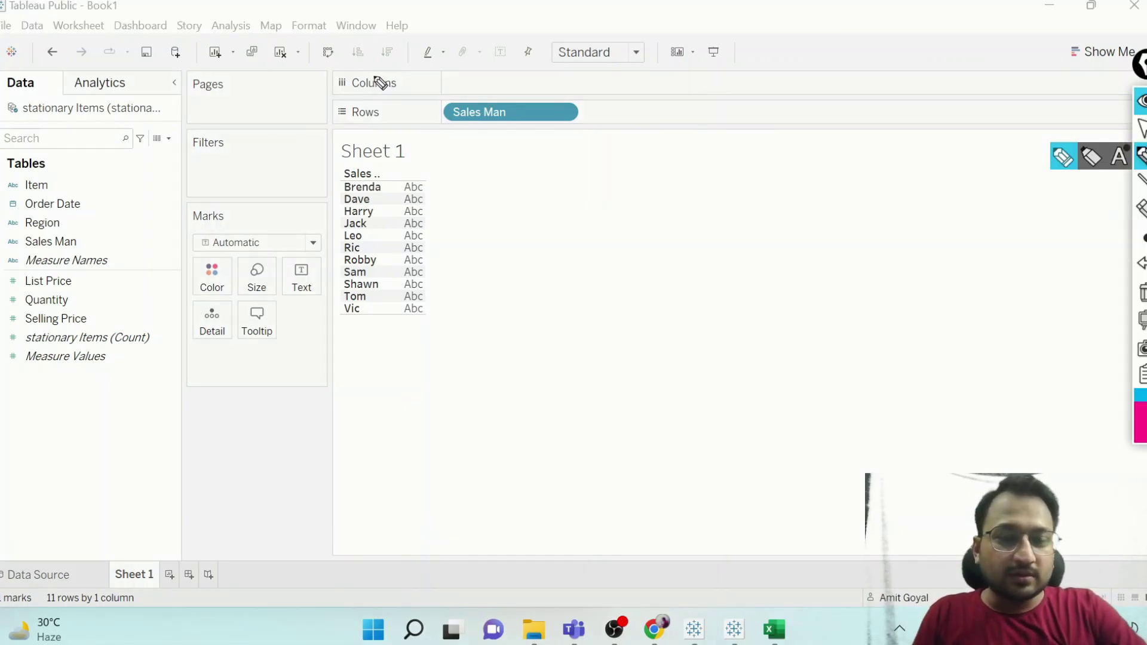
mouse_move(407, 70)
mouse_down()
mouse_move(404, 133)
mouse_move(408, 119)
mouse_up()
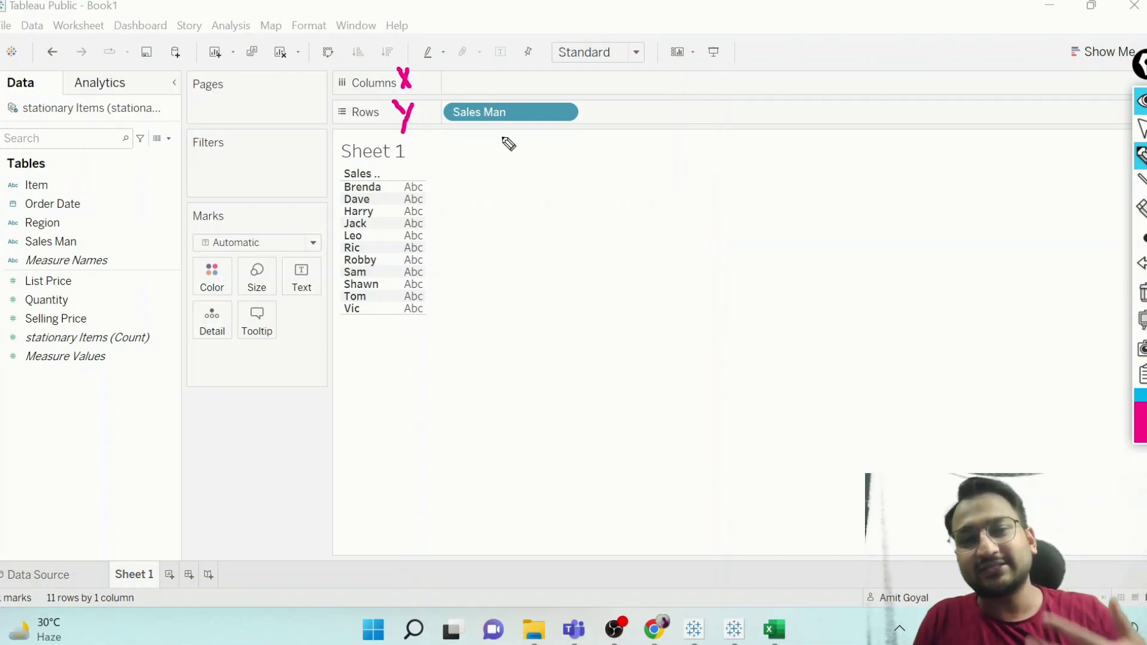
click(1142, 294)
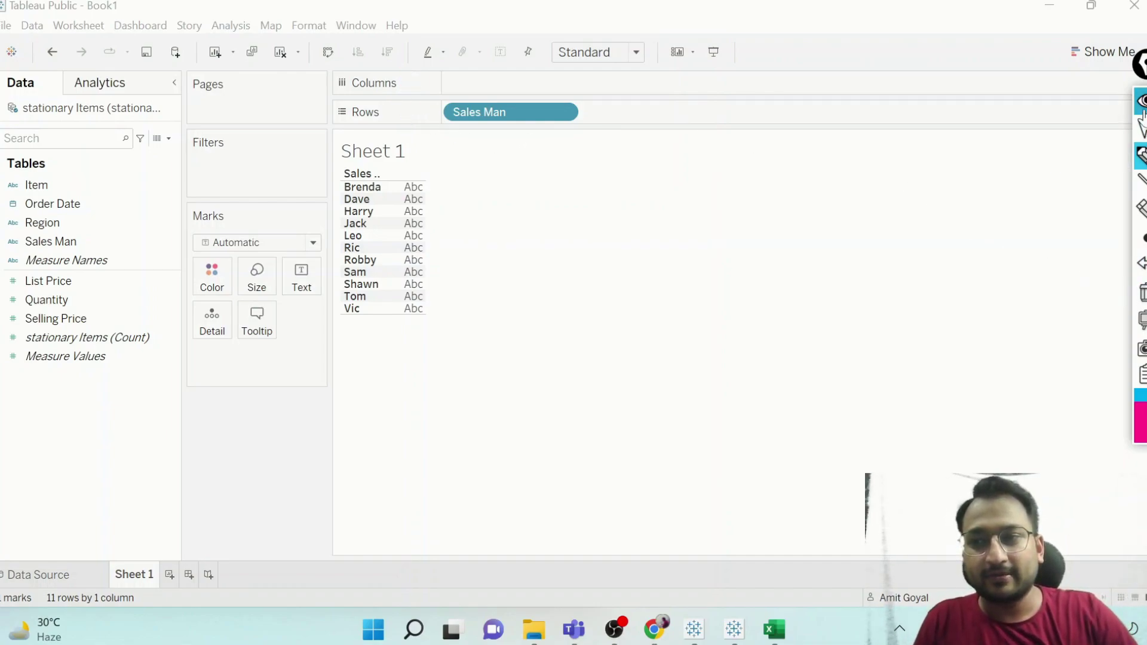
drag(479, 113, 476, 87)
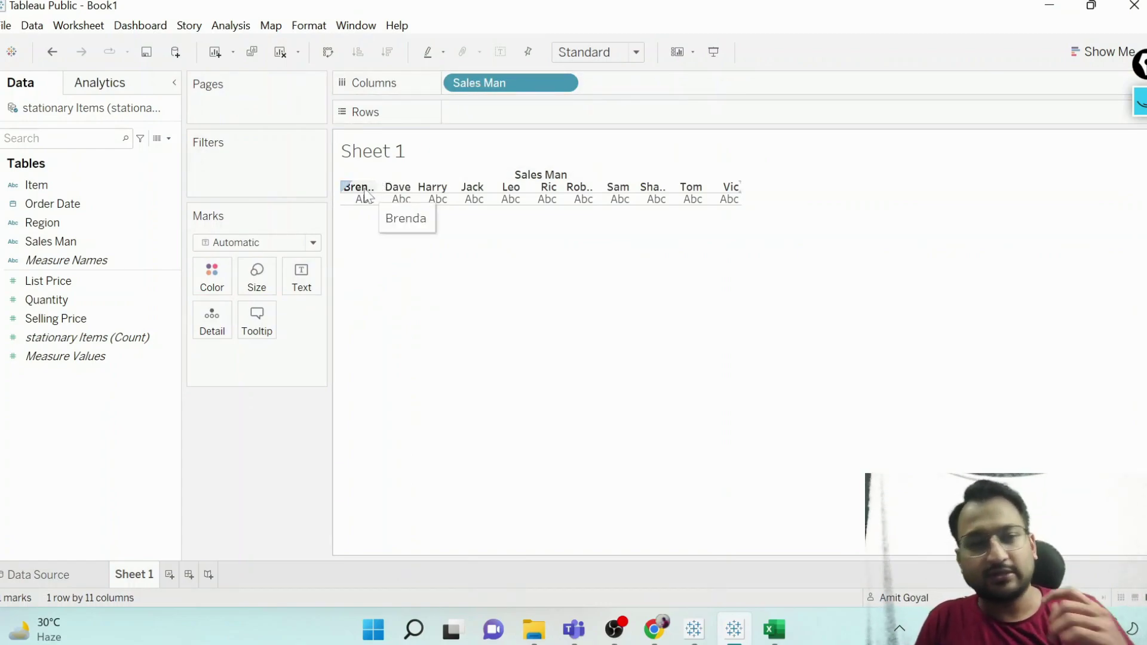
Step: Add Quantity to Rows to chart its sum per Sales Man, and check the values of individual bars
click(68, 300)
drag(68, 300, 507, 118)
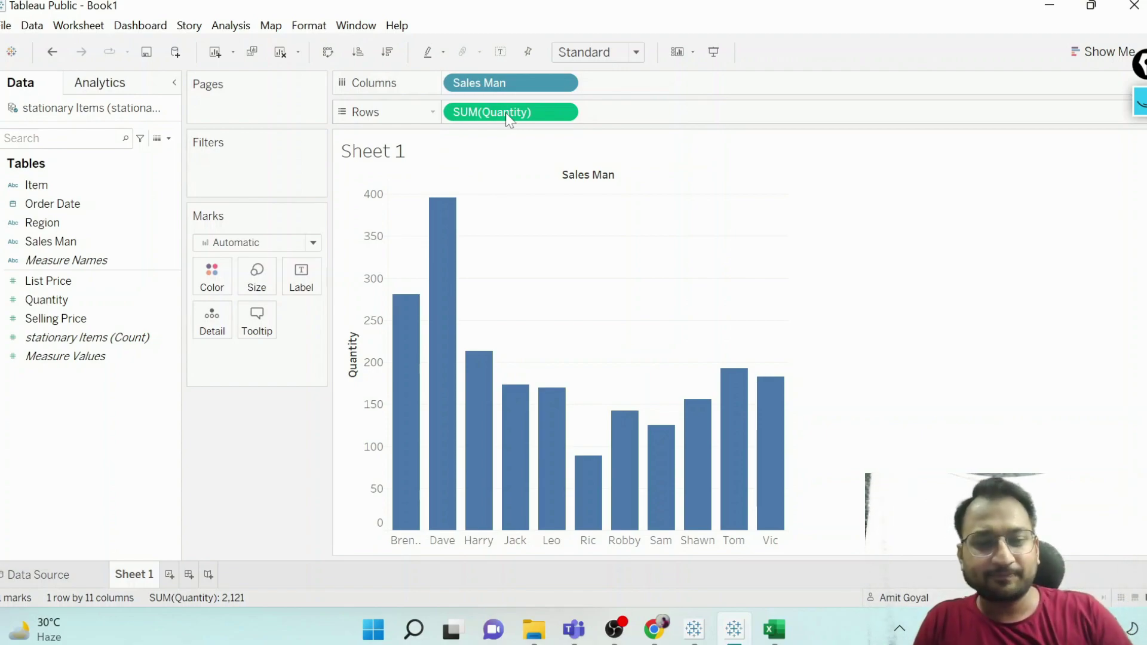
mouse_move(398, 413)
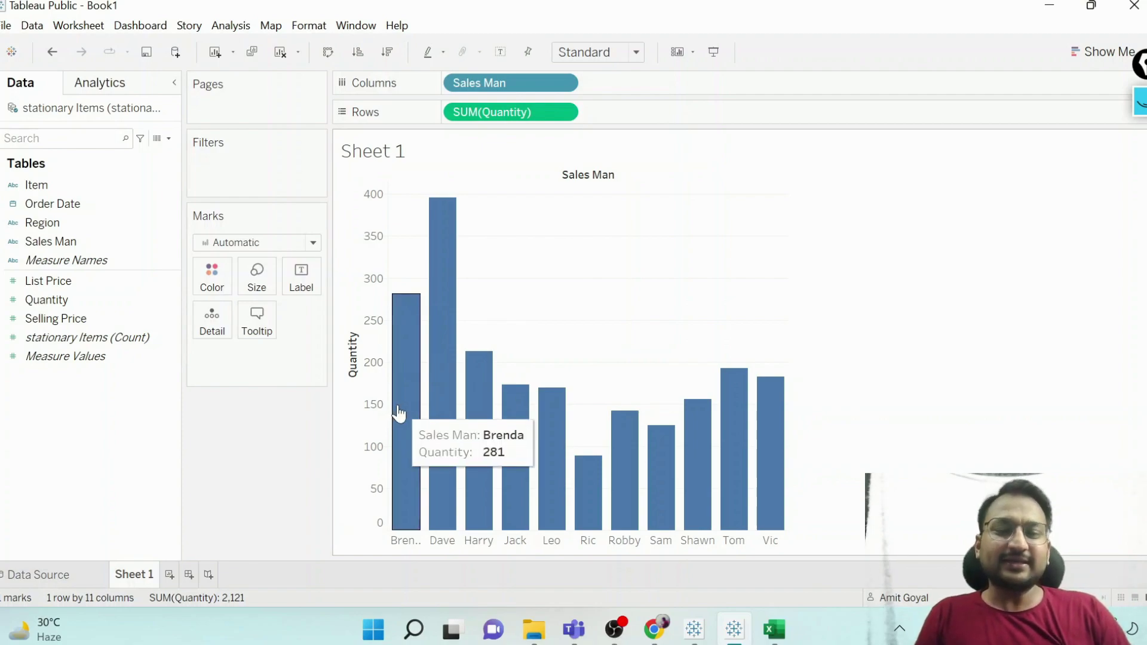
mouse_move(488, 431)
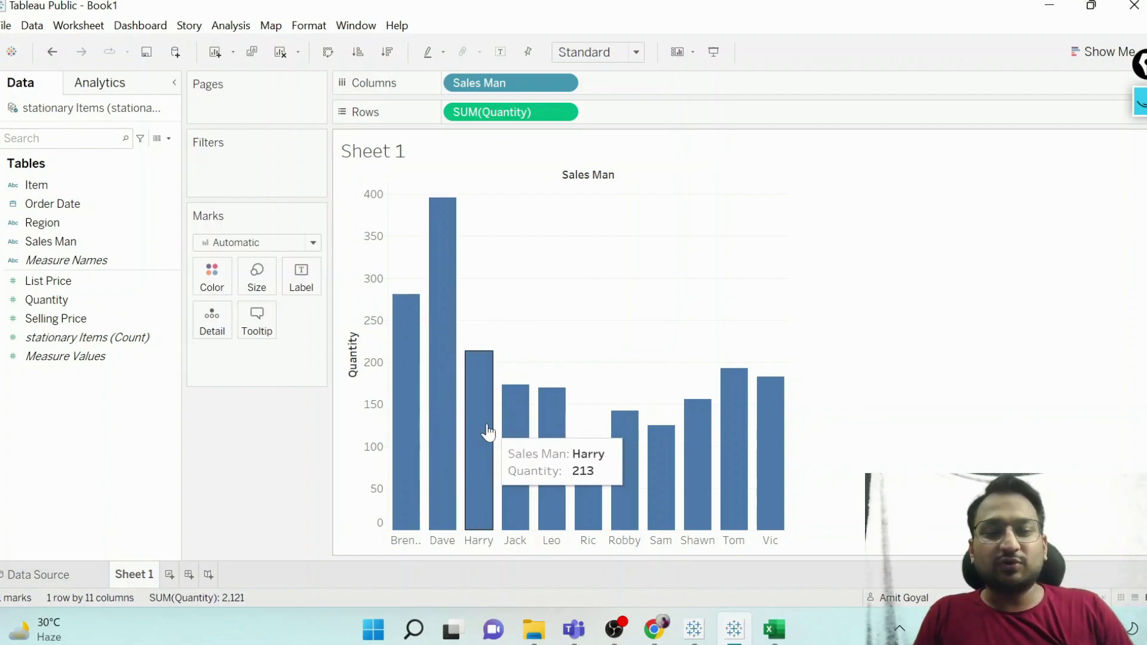
mouse_move(435, 419)
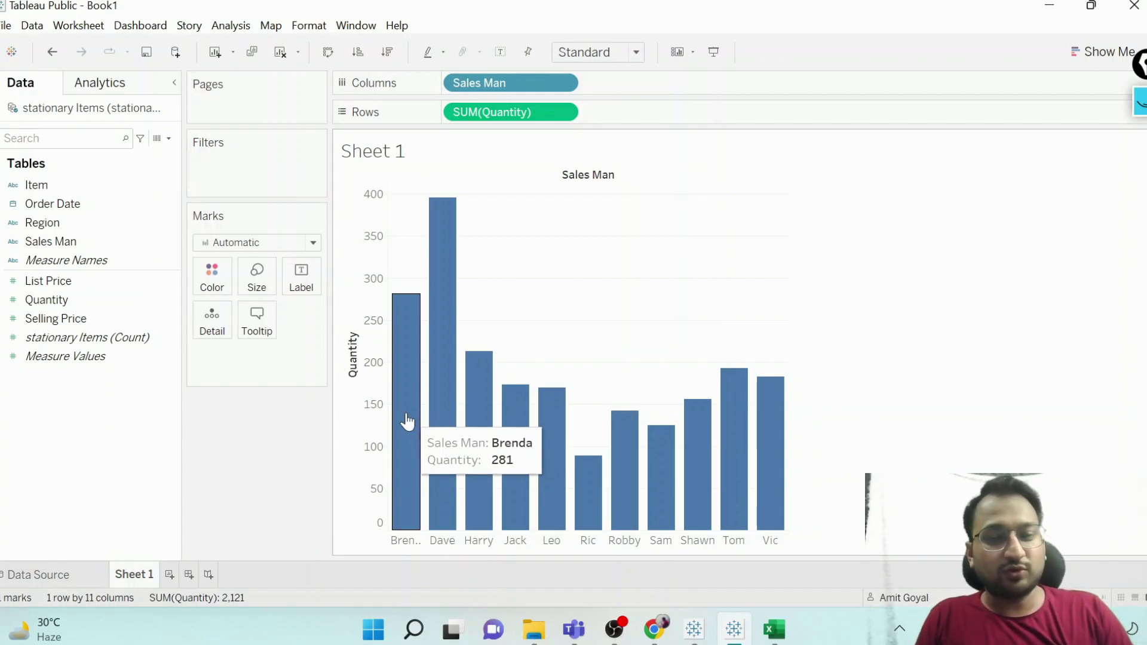
mouse_move(447, 400)
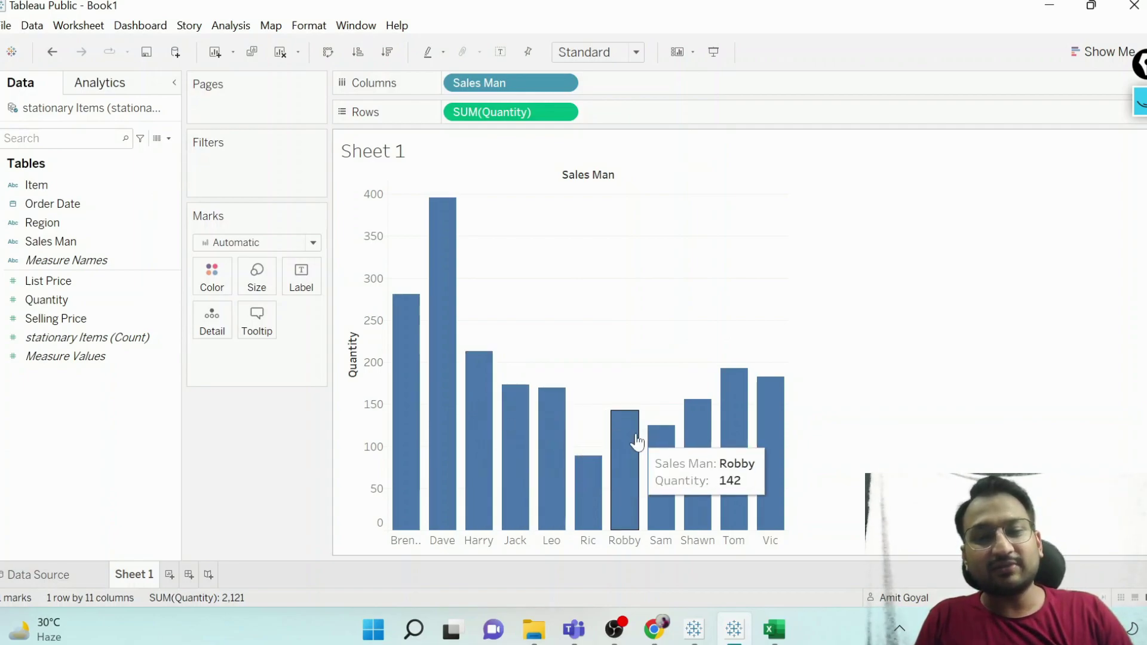
mouse_move(760, 436)
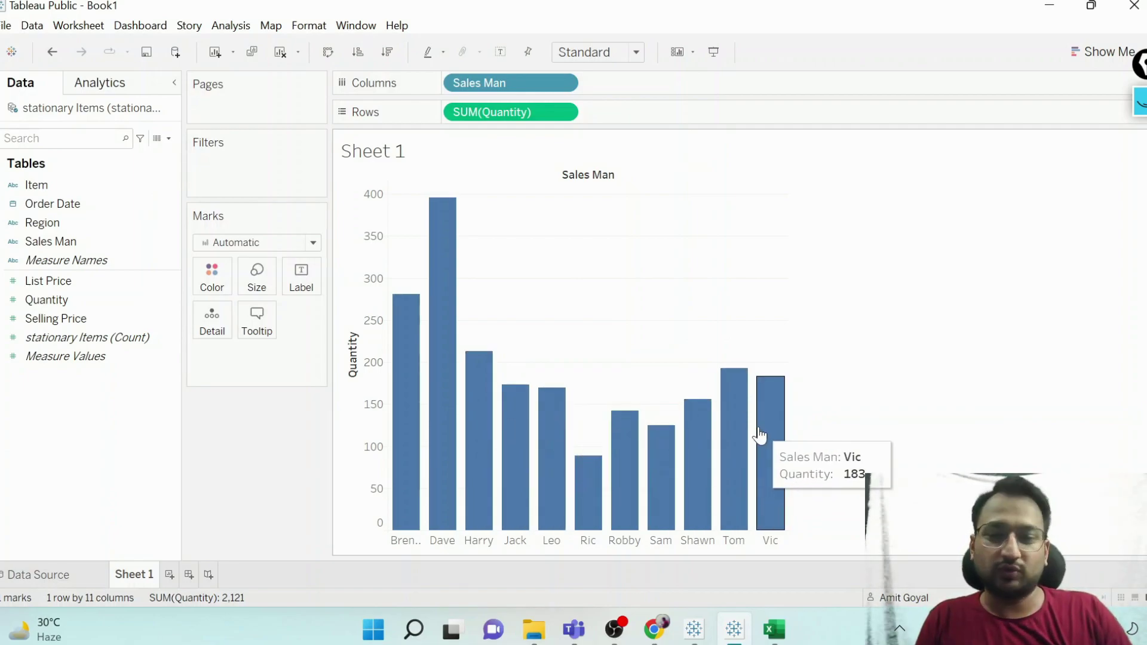
mouse_move(412, 461)
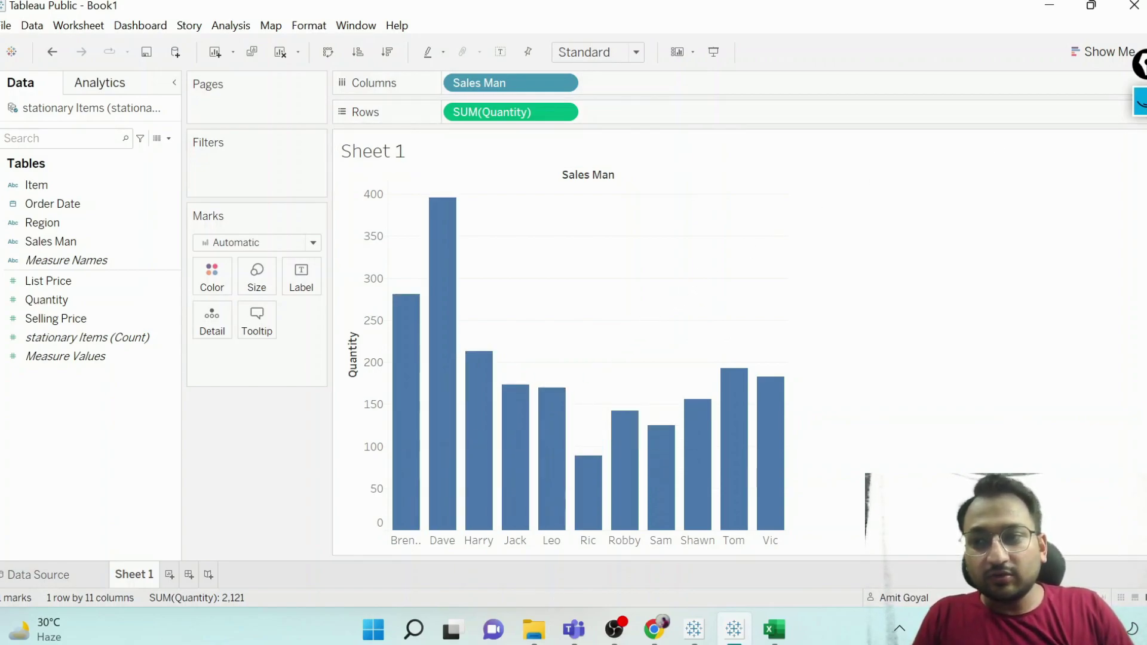
Step: Set the bar chart's fit to Entire View
click(1141, 102)
click(1141, 156)
mouse_move(563, 32)
mouse_down()
mouse_move(546, 57)
mouse_move(592, 78)
mouse_move(652, 70)
mouse_move(597, 20)
mouse_move(568, 30)
mouse_up()
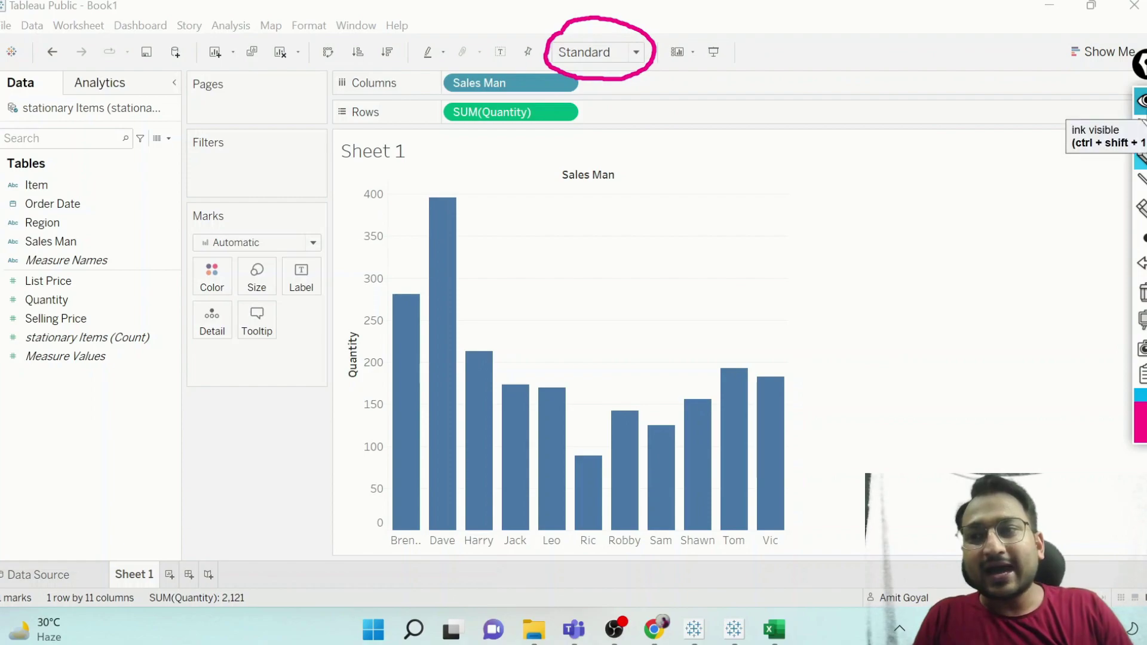
click(1141, 100)
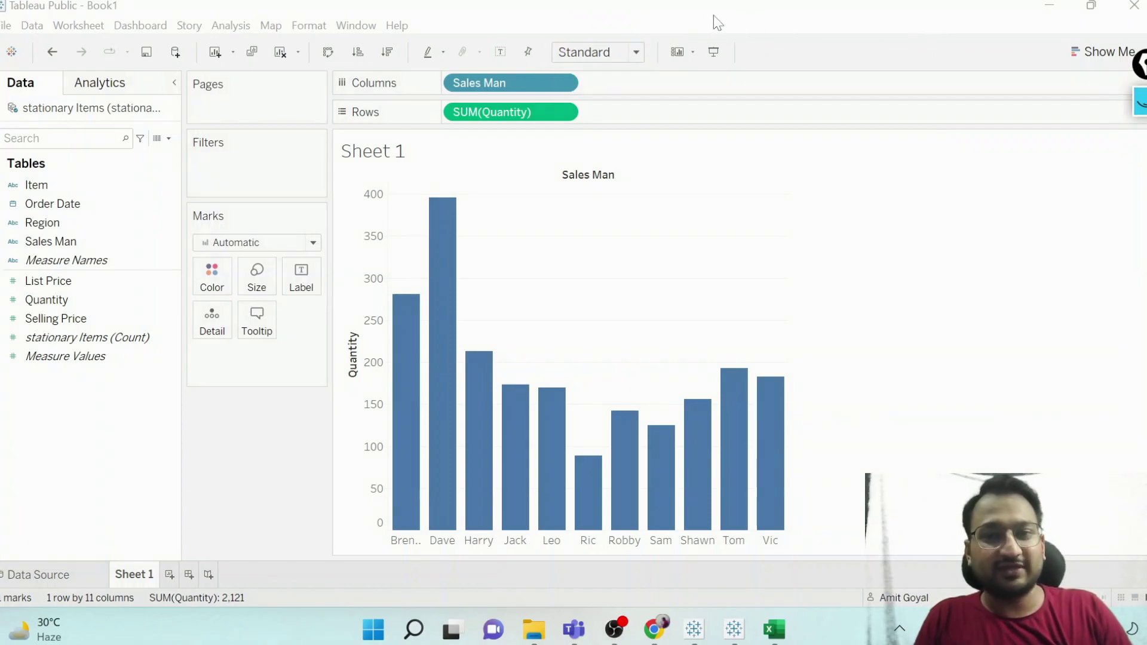
click(635, 53)
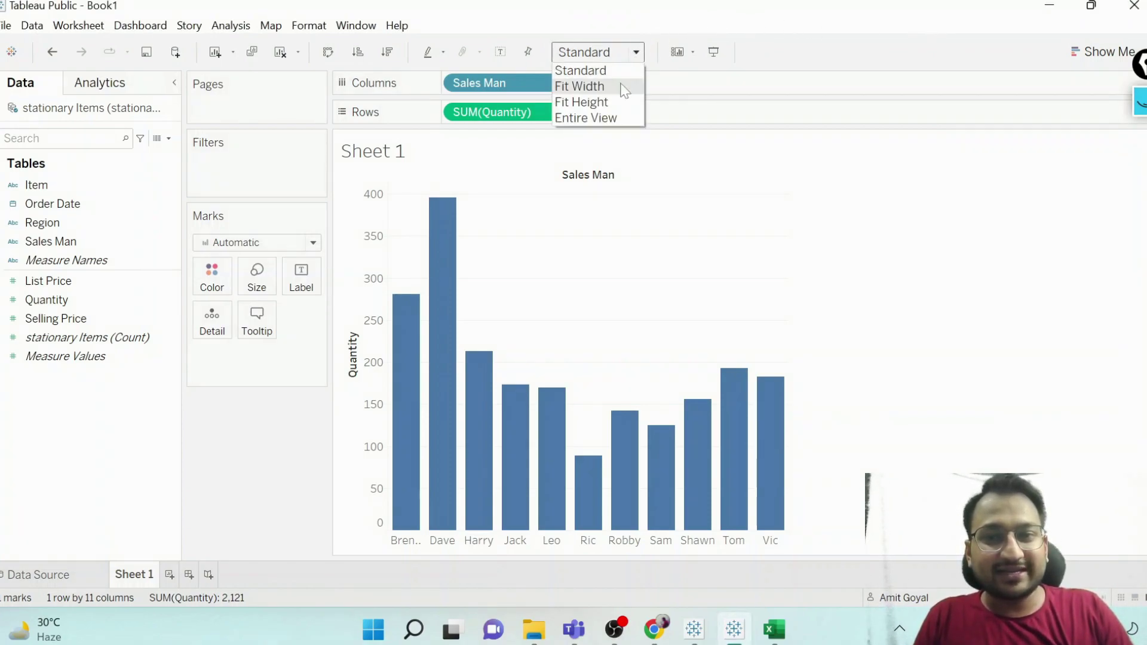
click(612, 127)
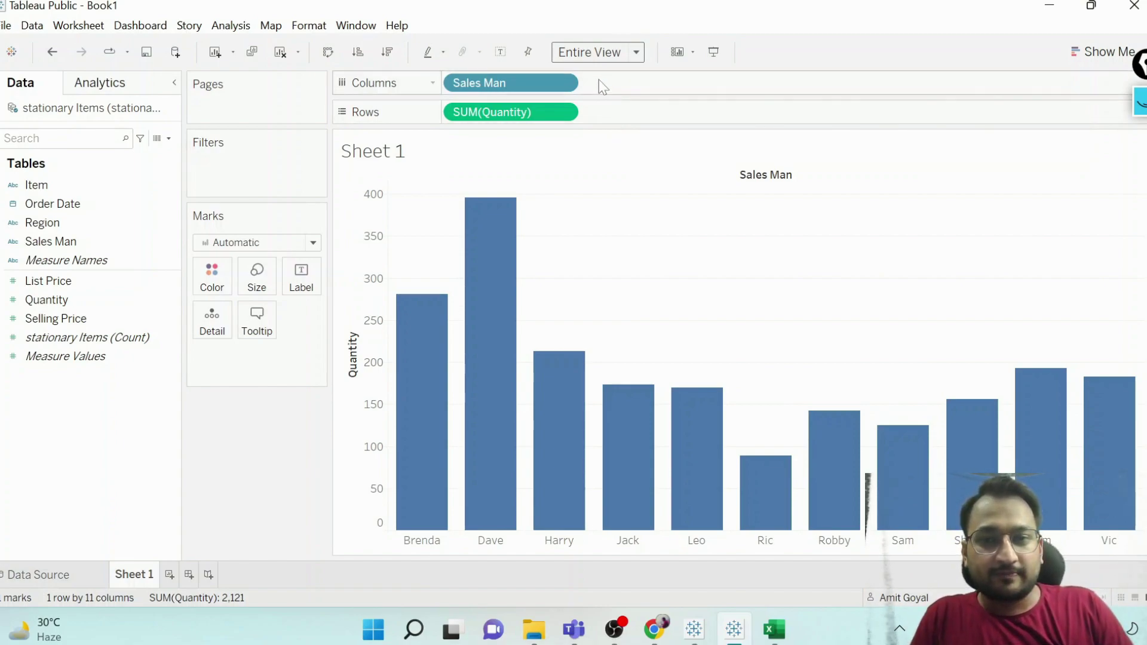
Step: Sort the Sales Man bars by Quantity in ascending order and switch the sort to descending
mouse_move(494, 311)
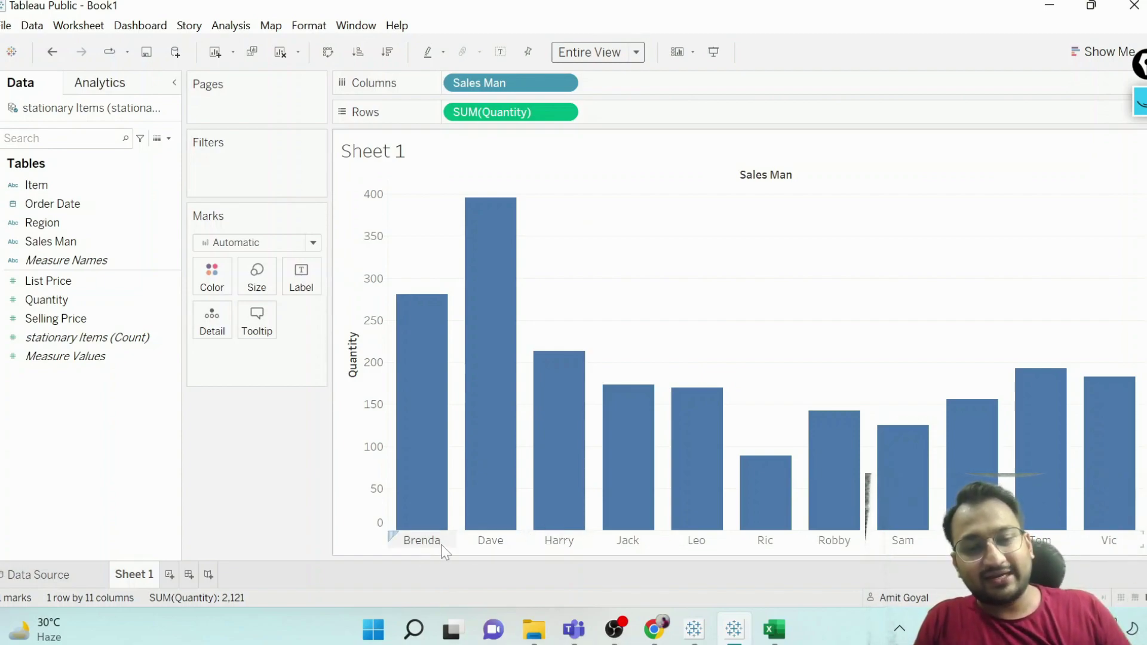
mouse_move(621, 530)
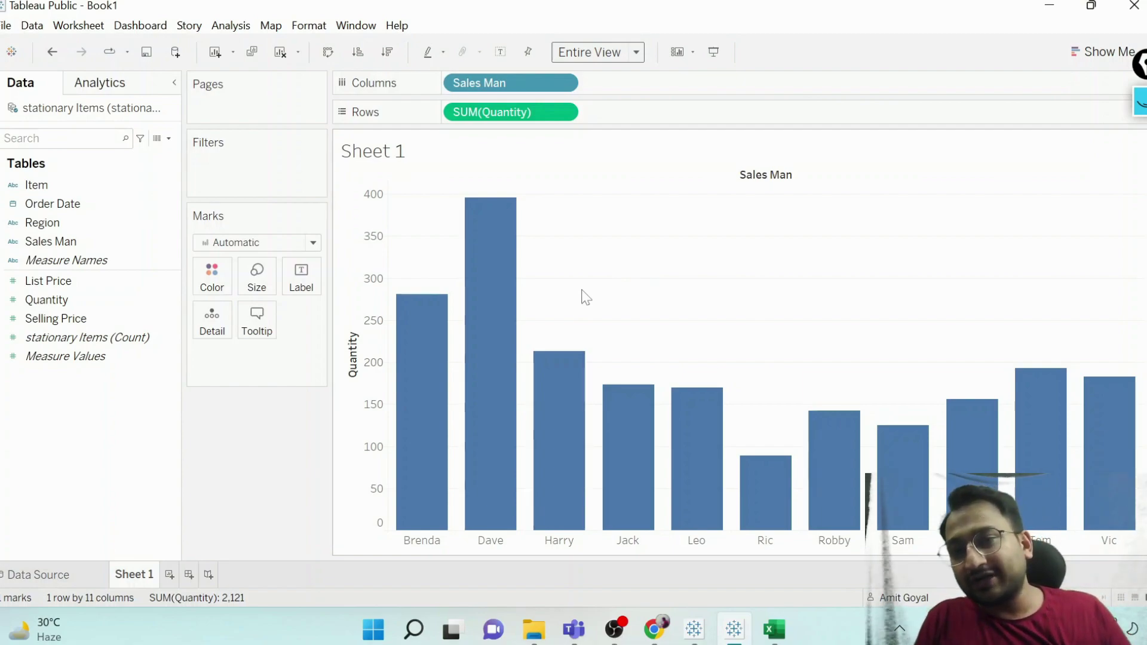
click(1139, 119)
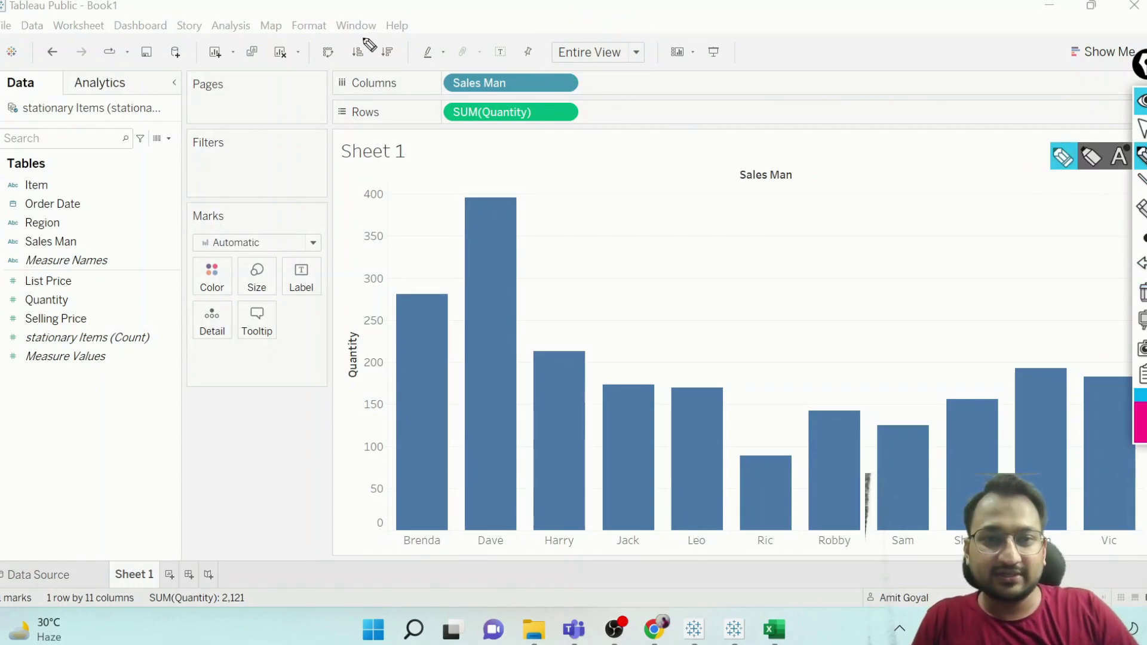
mouse_move(362, 35)
mouse_down()
mouse_move(343, 69)
mouse_move(394, 72)
mouse_move(396, 38)
mouse_move(357, 35)
mouse_up()
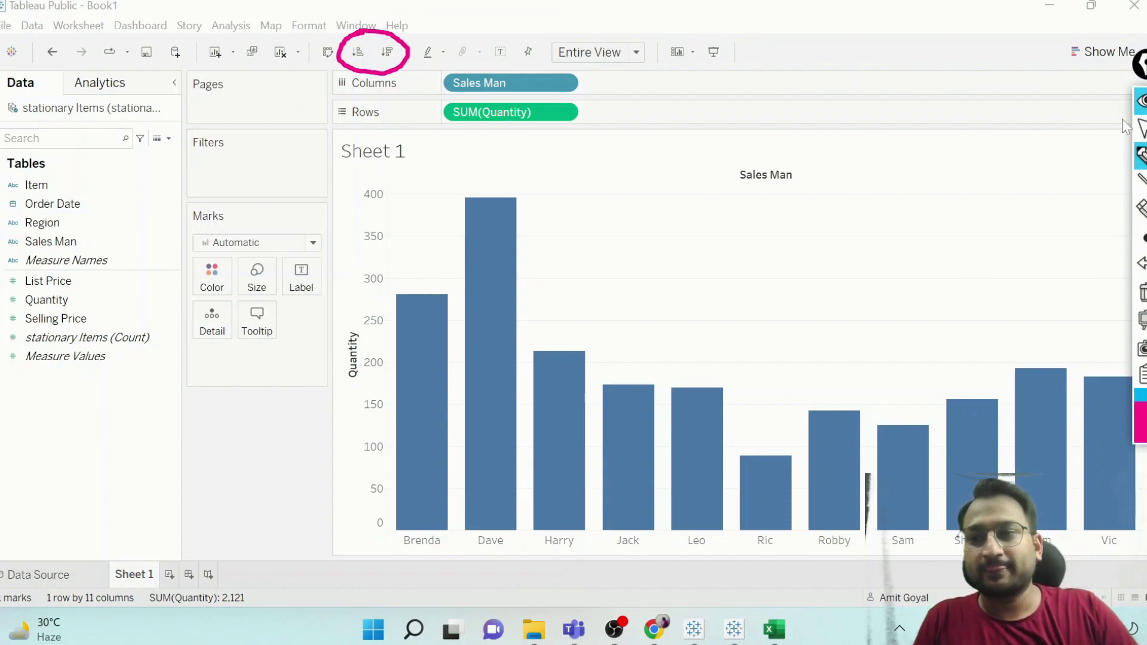
click(1142, 293)
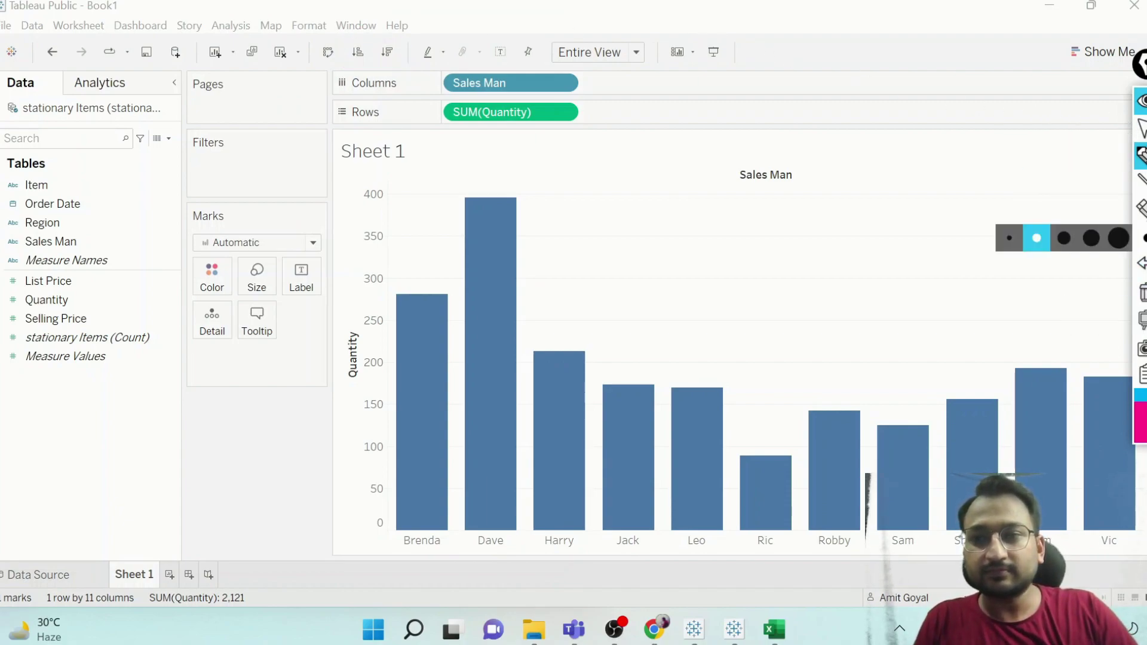
click(1142, 128)
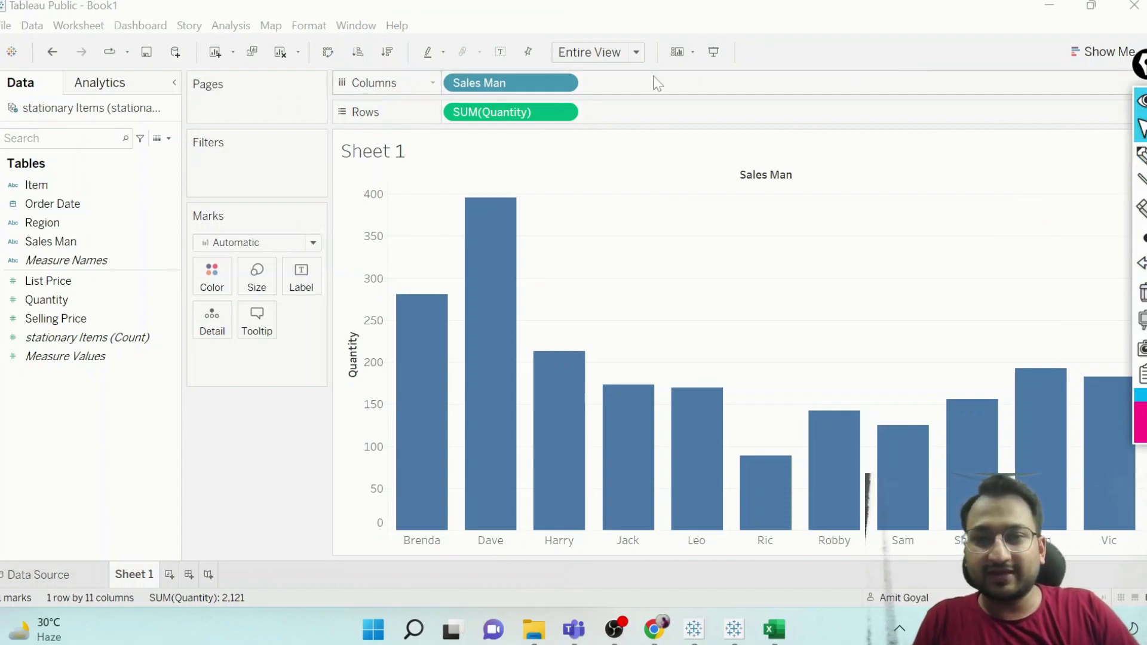
click(355, 57)
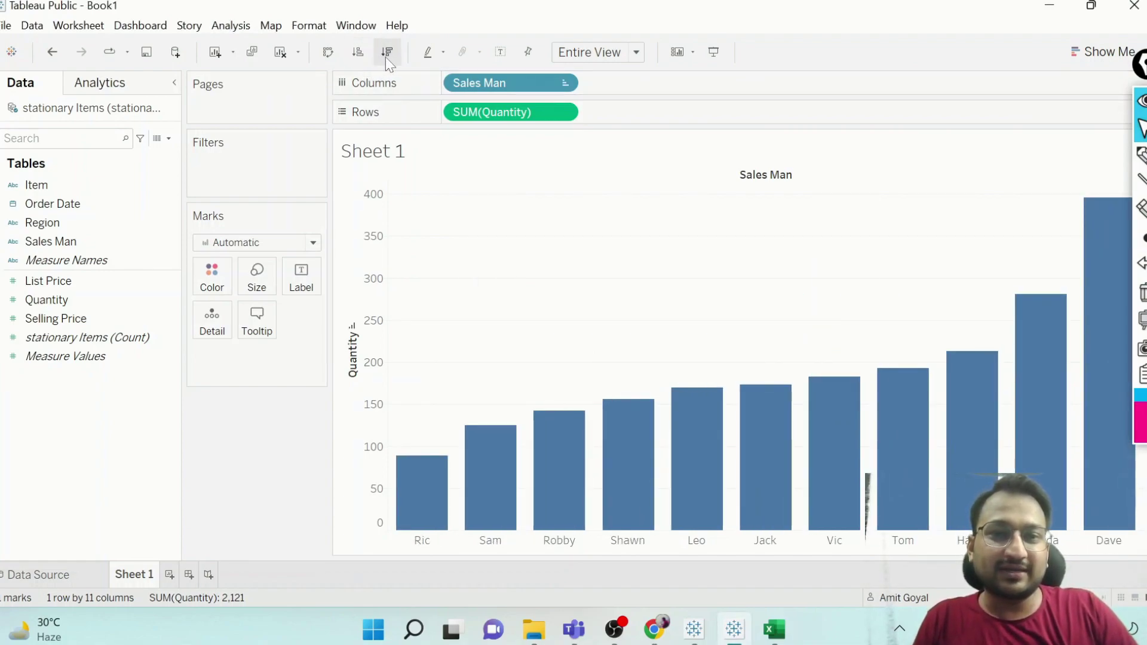
click(385, 57)
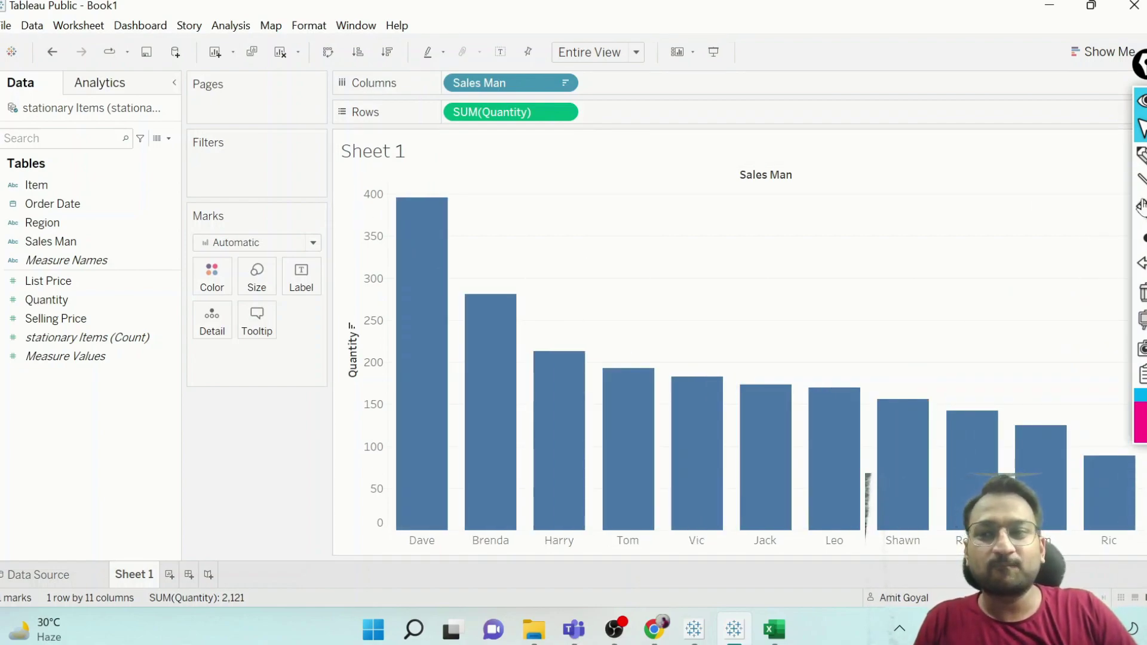
Step: Cycle the sort order from the Quantity axis through ascending and unsorted back to descending
click(1143, 165)
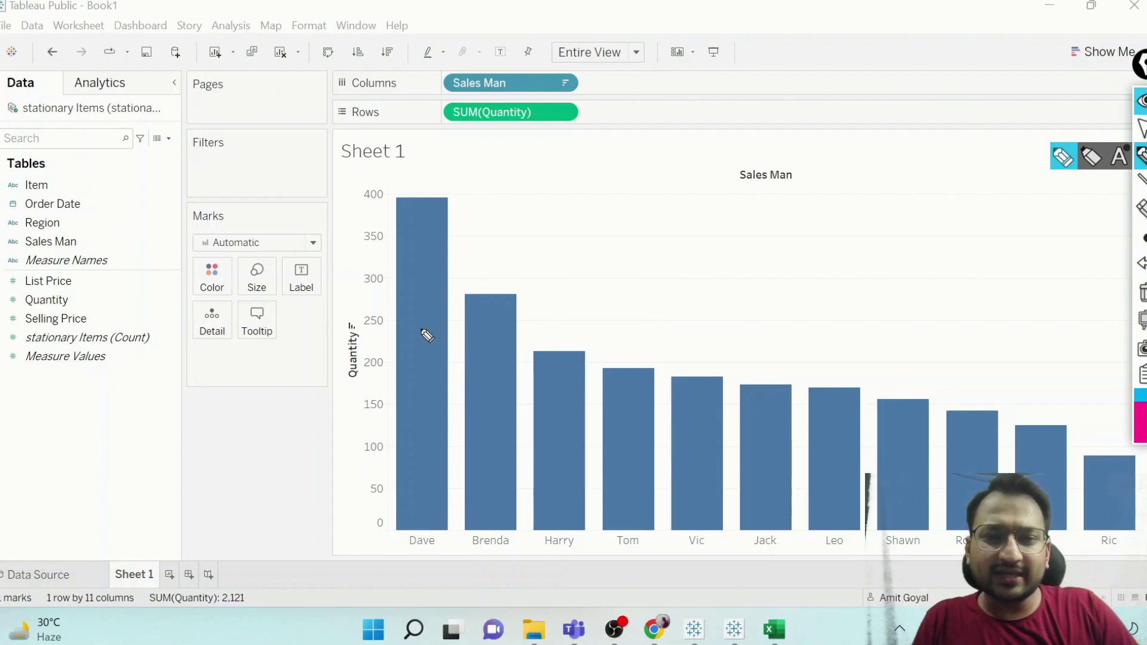
mouse_move(351, 325)
mouse_down()
mouse_move(342, 329)
mouse_move(366, 336)
mouse_move(362, 317)
mouse_move(340, 323)
mouse_up()
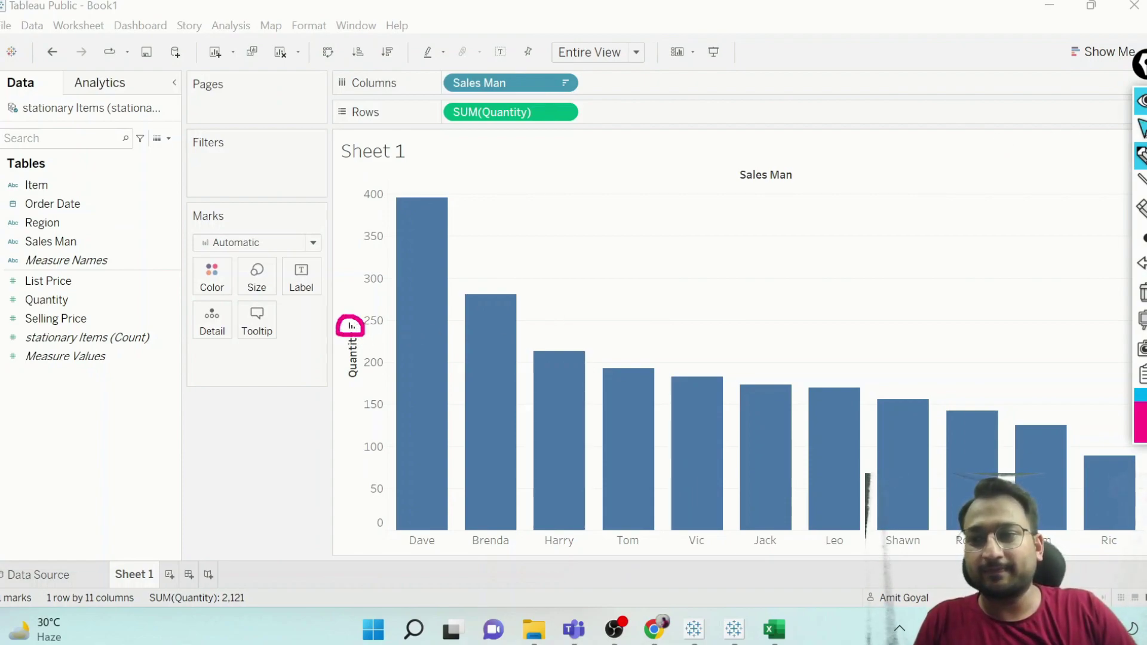
click(1142, 293)
click(1141, 128)
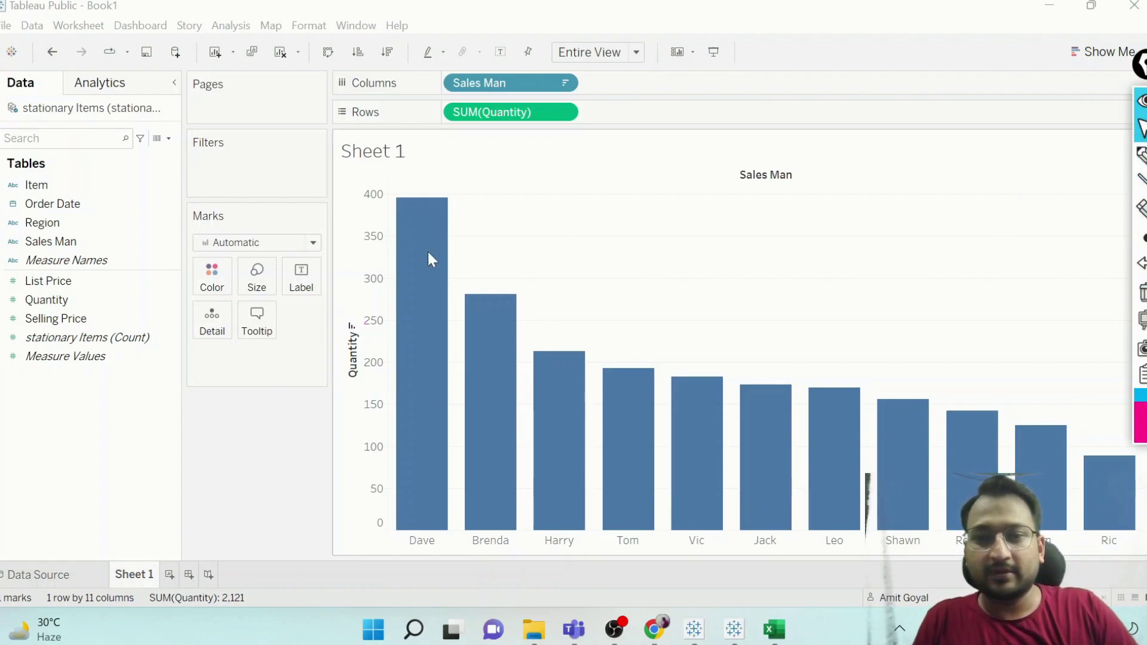
click(352, 327)
click(352, 327)
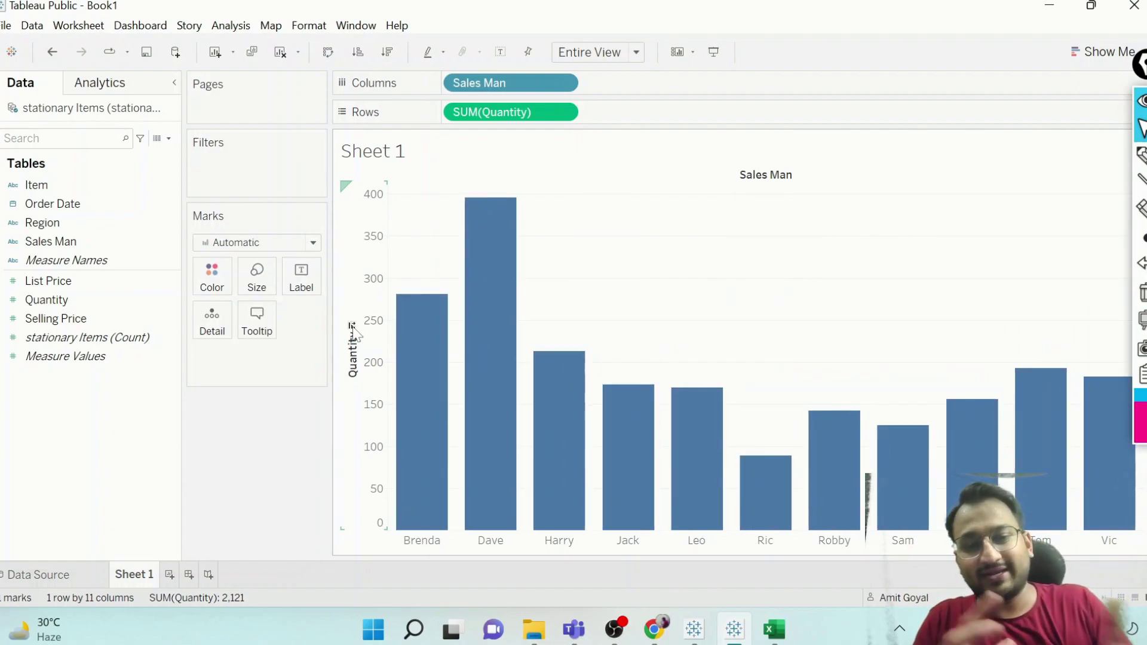
click(352, 327)
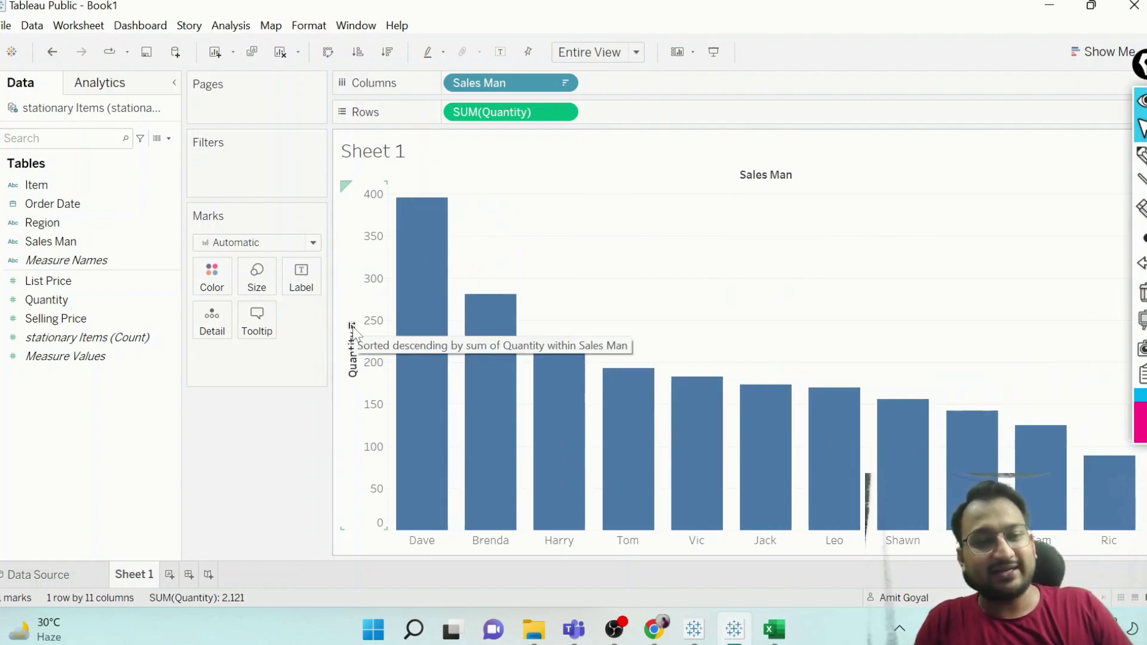
Step: Switch the Quantity axis sort to ascending, clear it, and restore the descending order
click(352, 327)
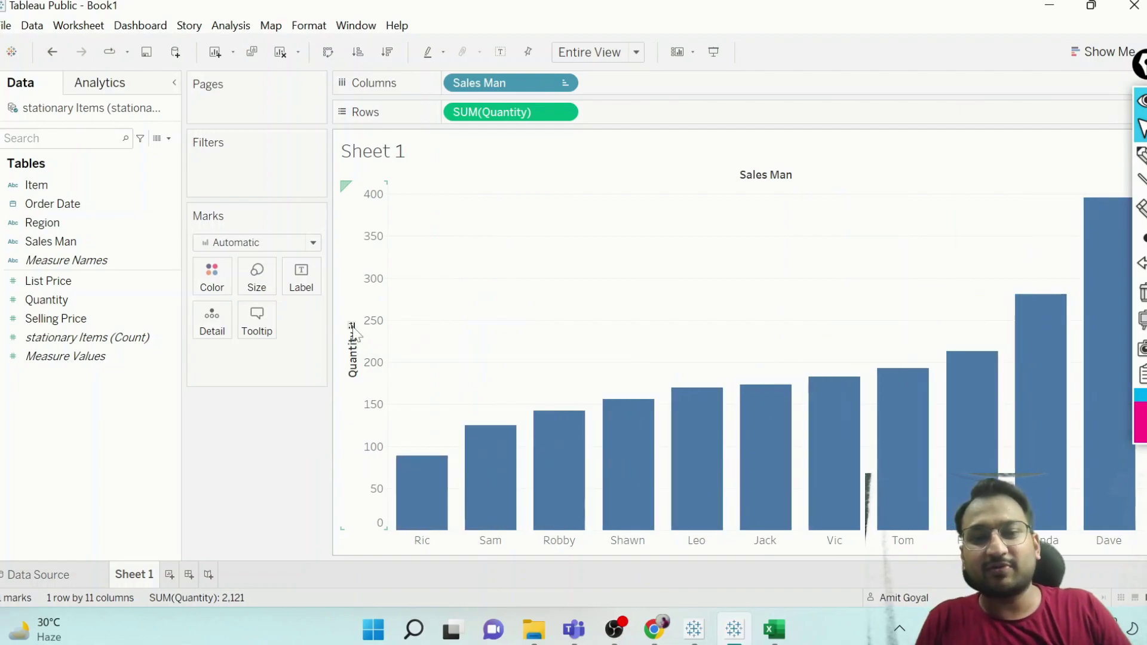
click(352, 327)
click(352, 326)
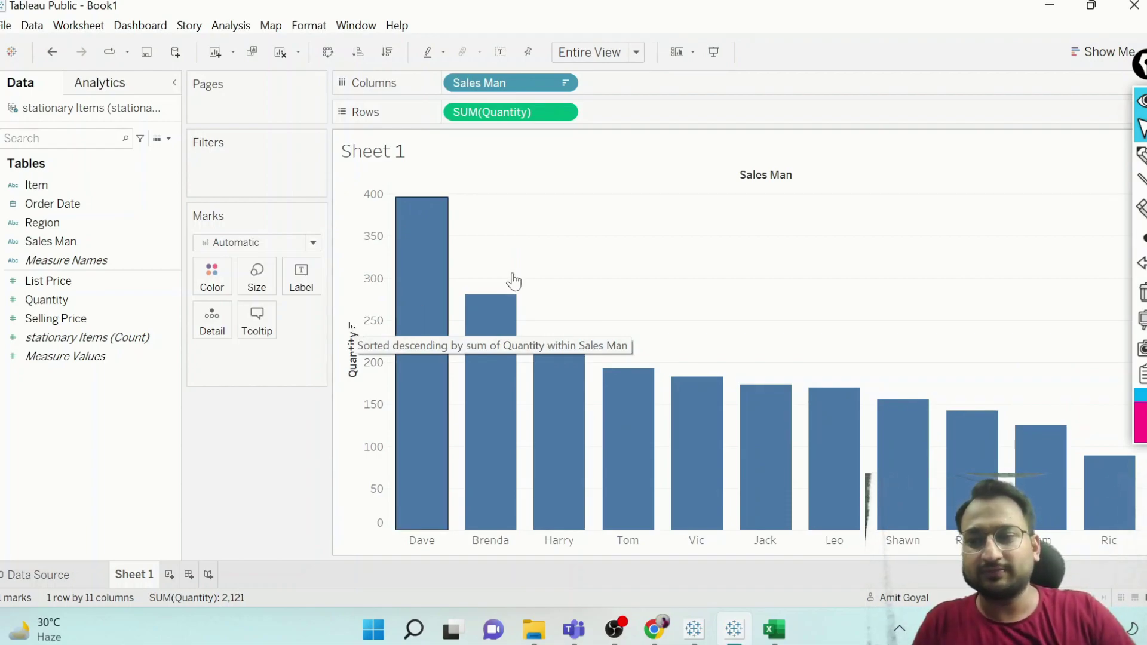
click(1141, 157)
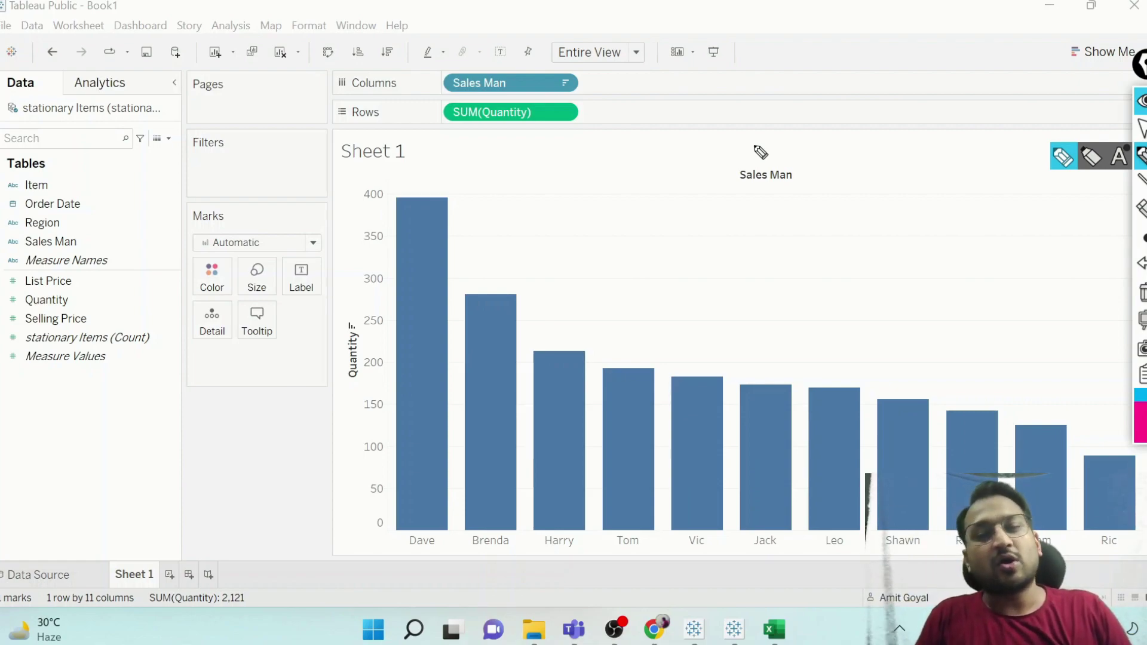
click(1139, 127)
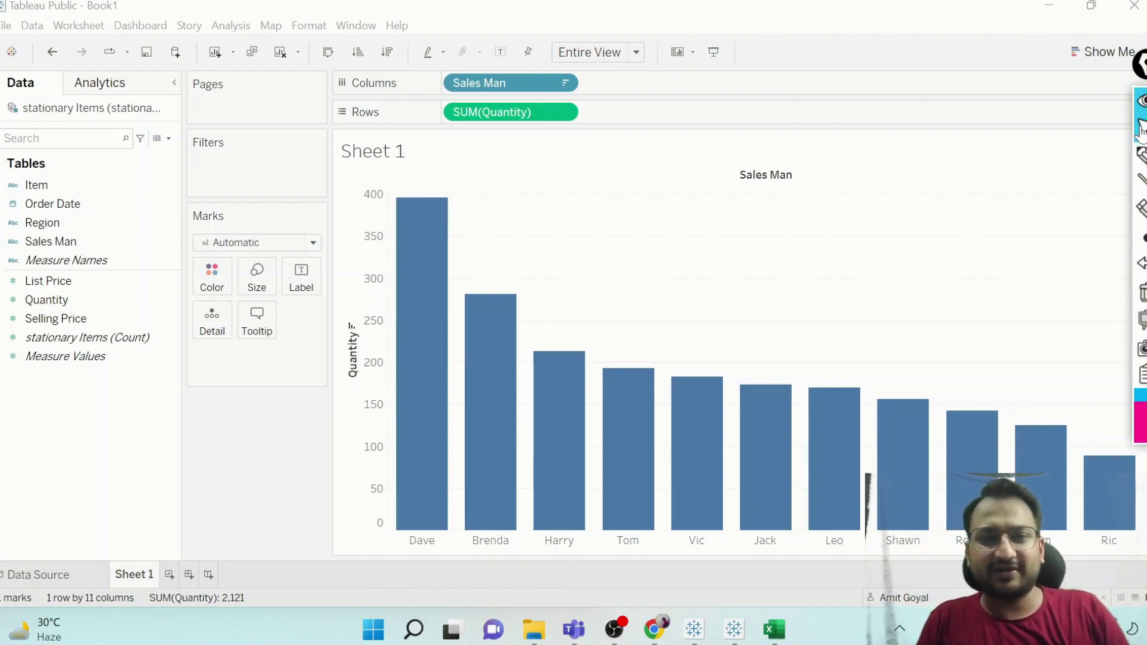
mouse_move(692, 409)
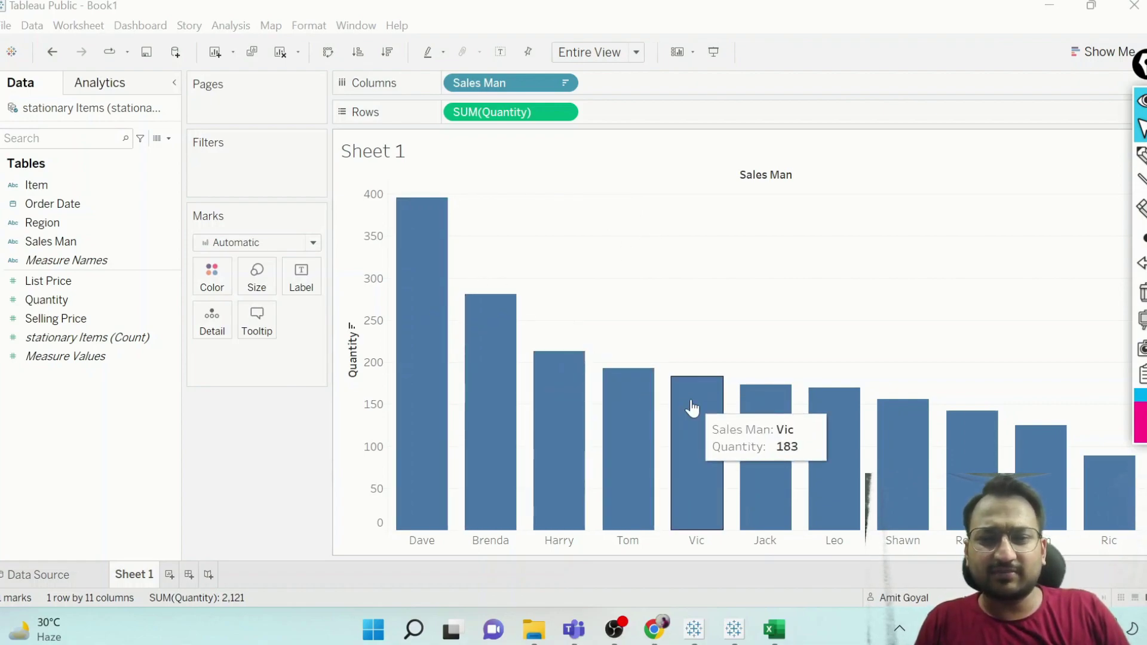
Step: Bracket the Marks card with freehand pen strokes, clear the annotations and return to the normal pointer
click(1141, 155)
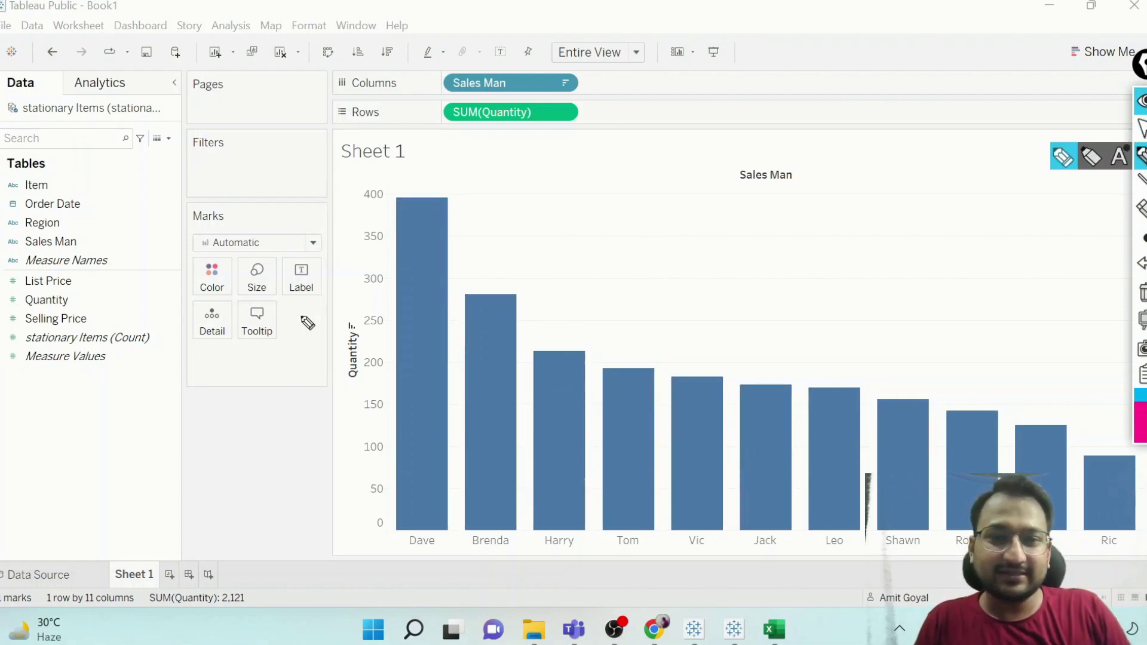
mouse_move(191, 233)
mouse_down()
mouse_move(173, 274)
mouse_move(209, 389)
mouse_up()
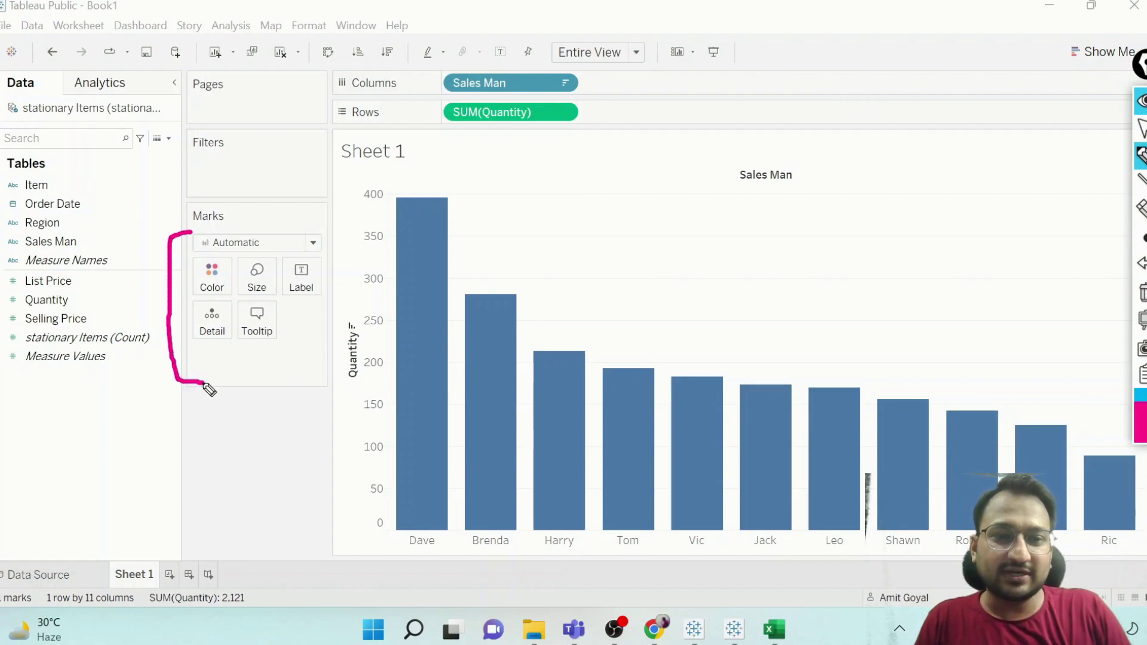
mouse_move(322, 234)
mouse_down()
mouse_move(351, 340)
mouse_move(320, 373)
mouse_up()
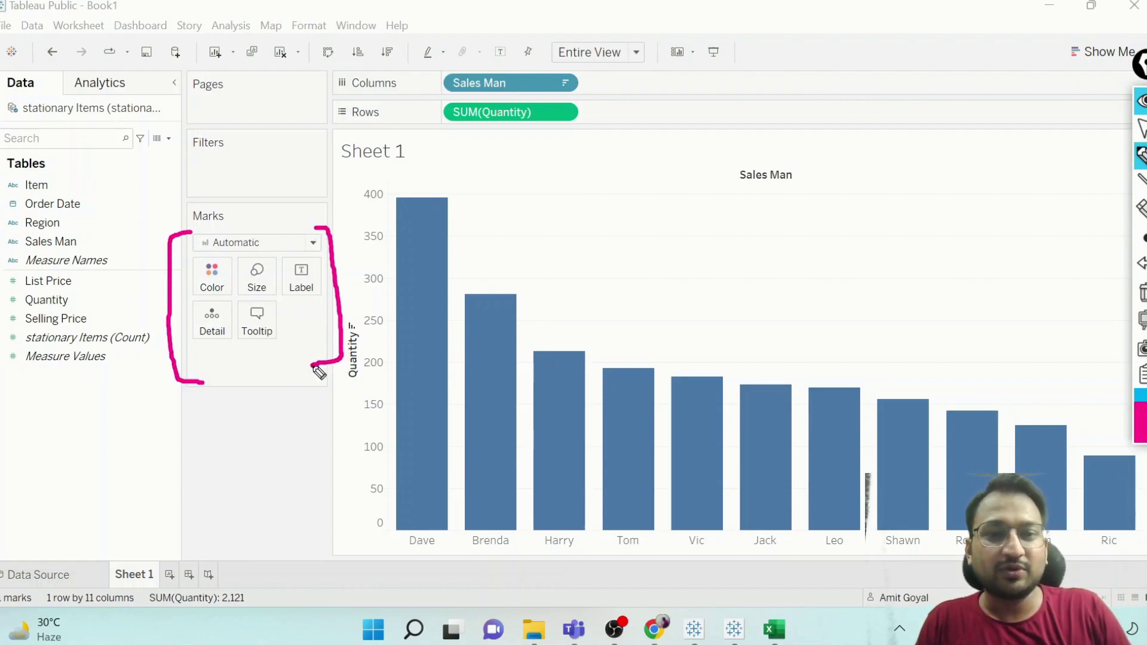
click(1141, 291)
click(1141, 127)
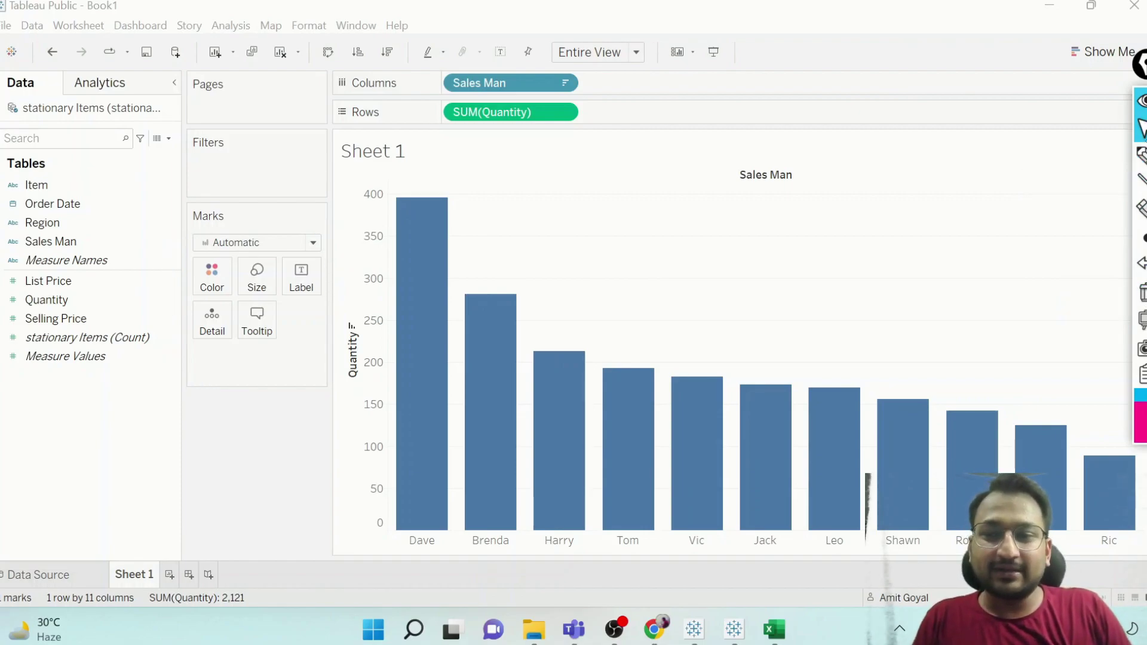
Step: Recolour the Sales Man bars from the palette, trying orange before settling on light yellow
click(214, 278)
click(249, 340)
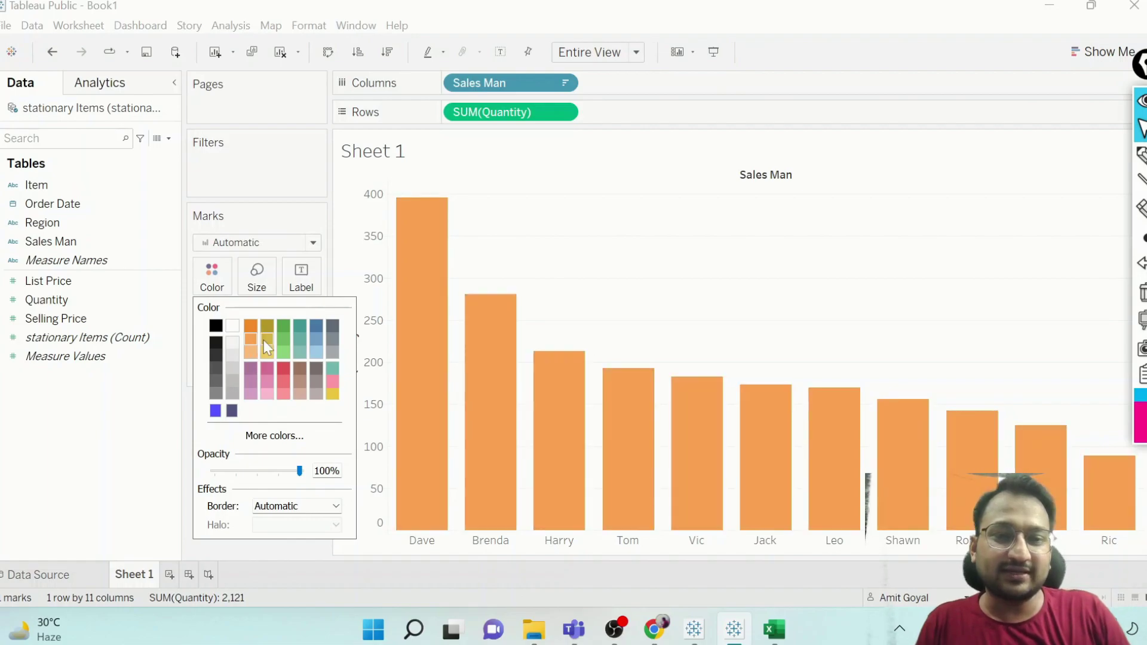
click(268, 339)
click(269, 352)
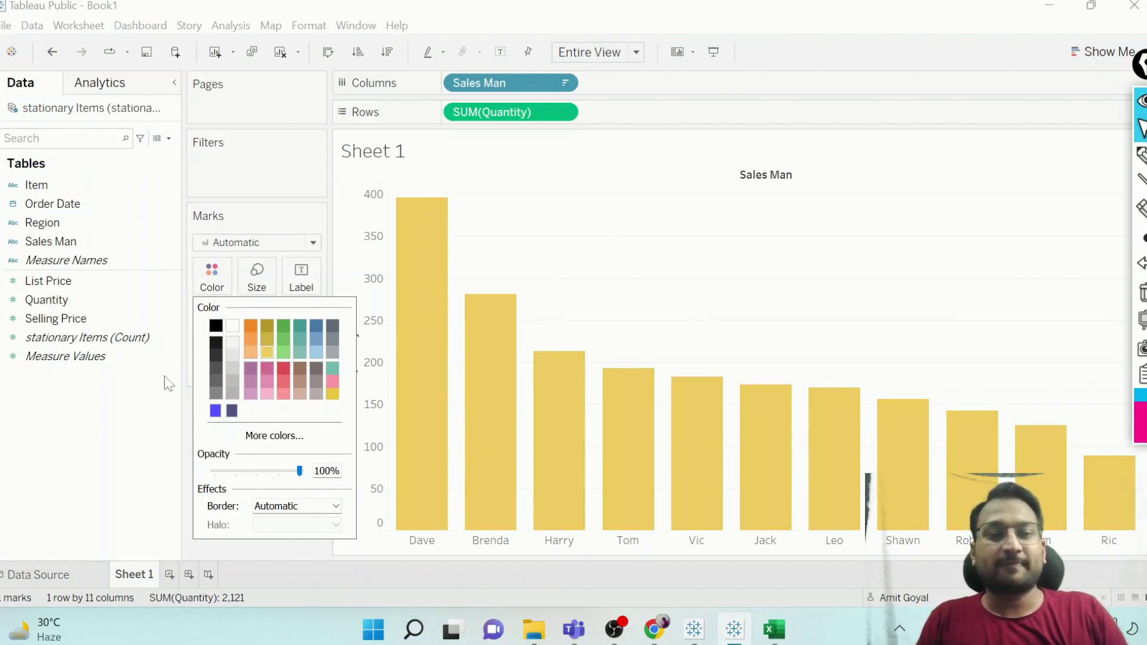
click(152, 417)
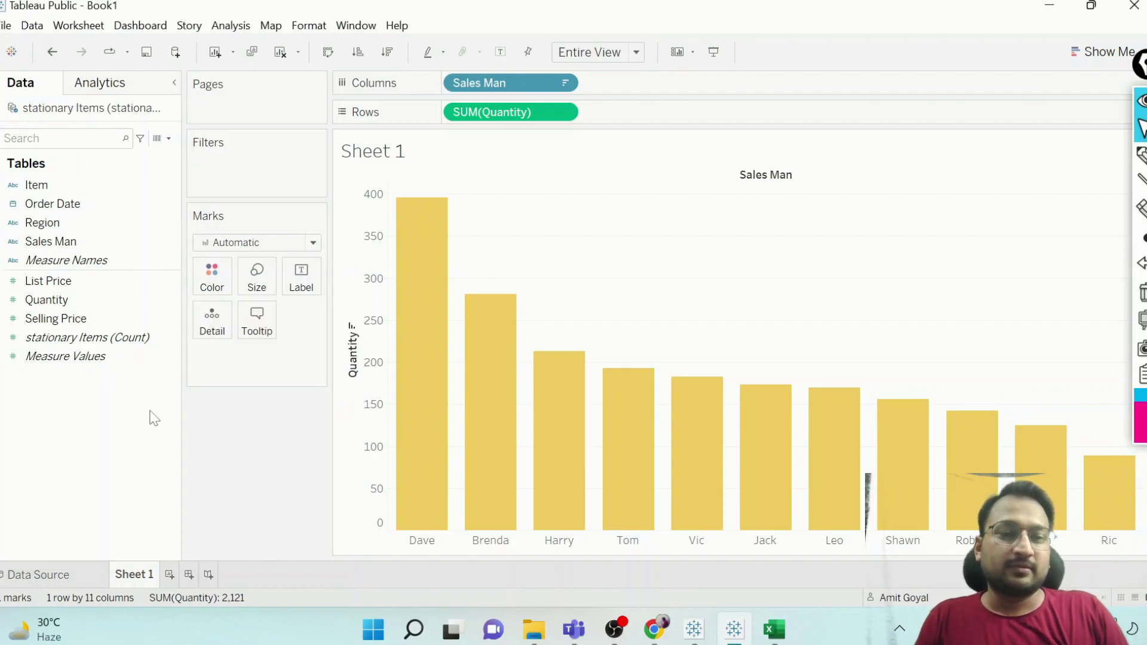
Step: Reduce the mark size slightly to make the bars narrower
click(257, 286)
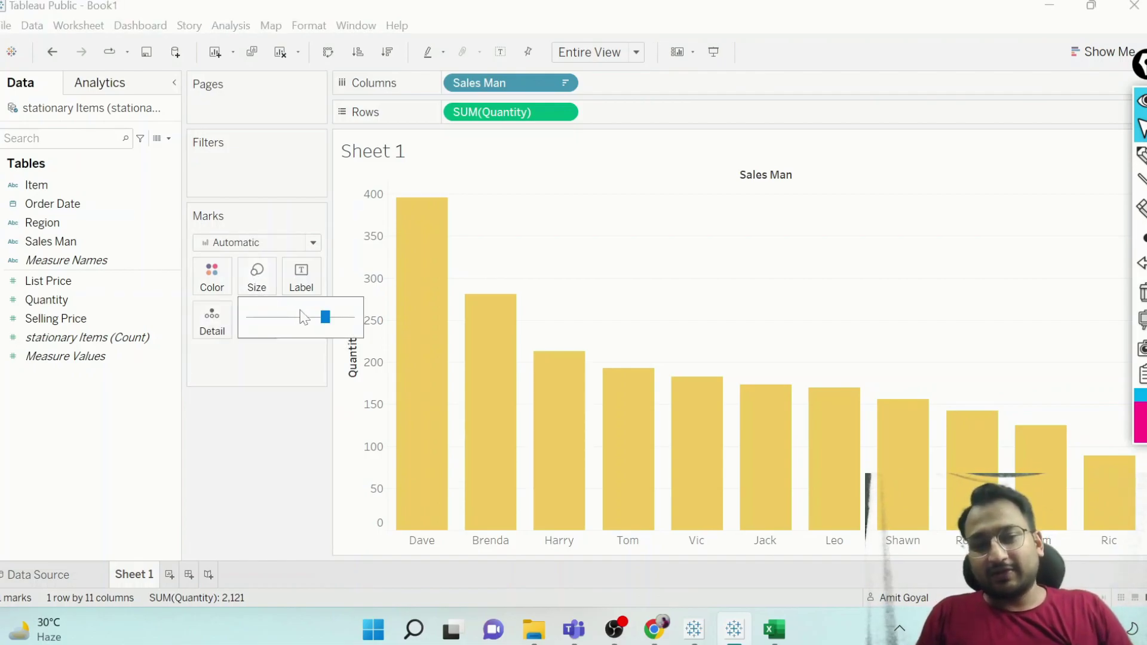
mouse_move(325, 317)
mouse_down()
mouse_move(314, 317)
mouse_move(323, 322)
mouse_up()
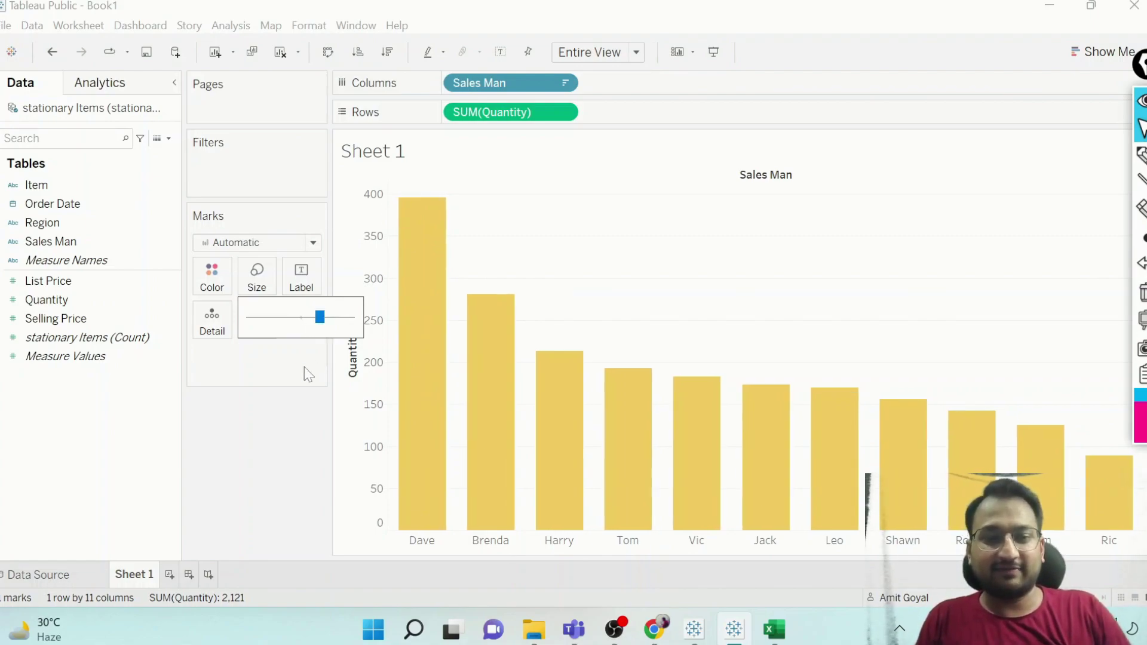
click(298, 423)
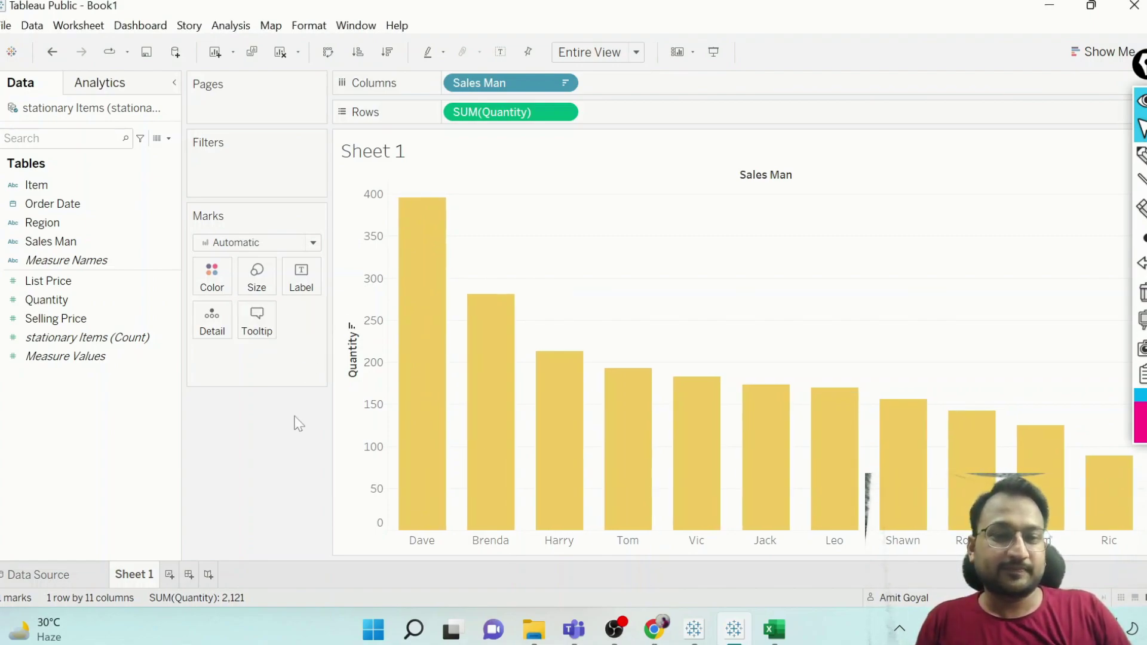
Step: Show mark labels with the Quantity value on every Sales Man bar
click(303, 281)
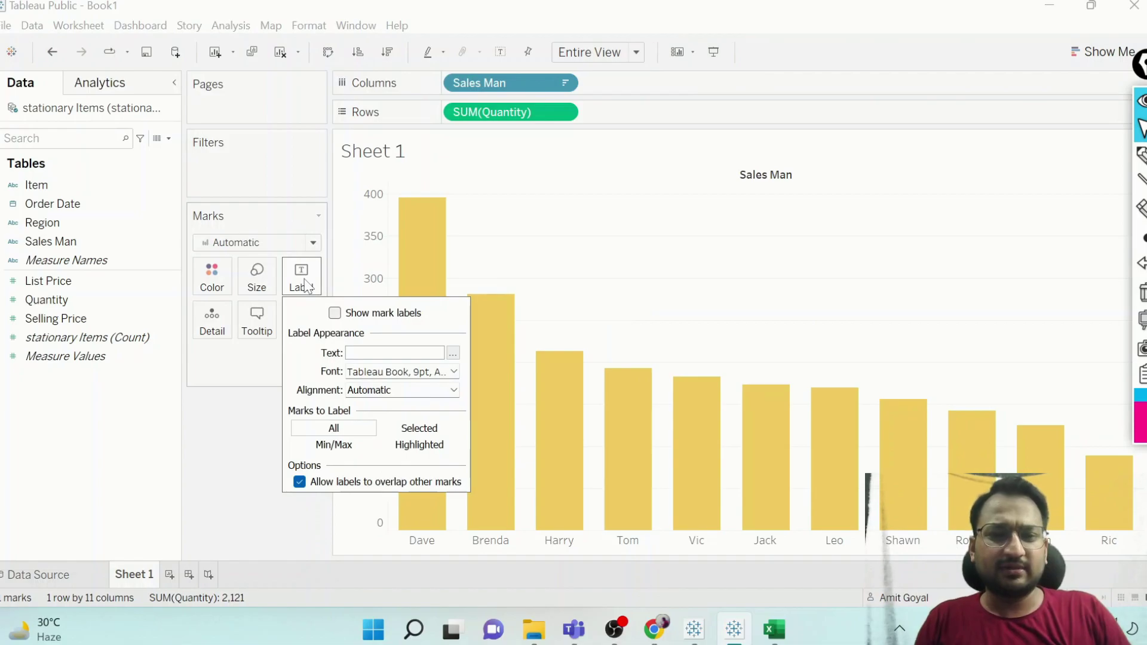
click(335, 313)
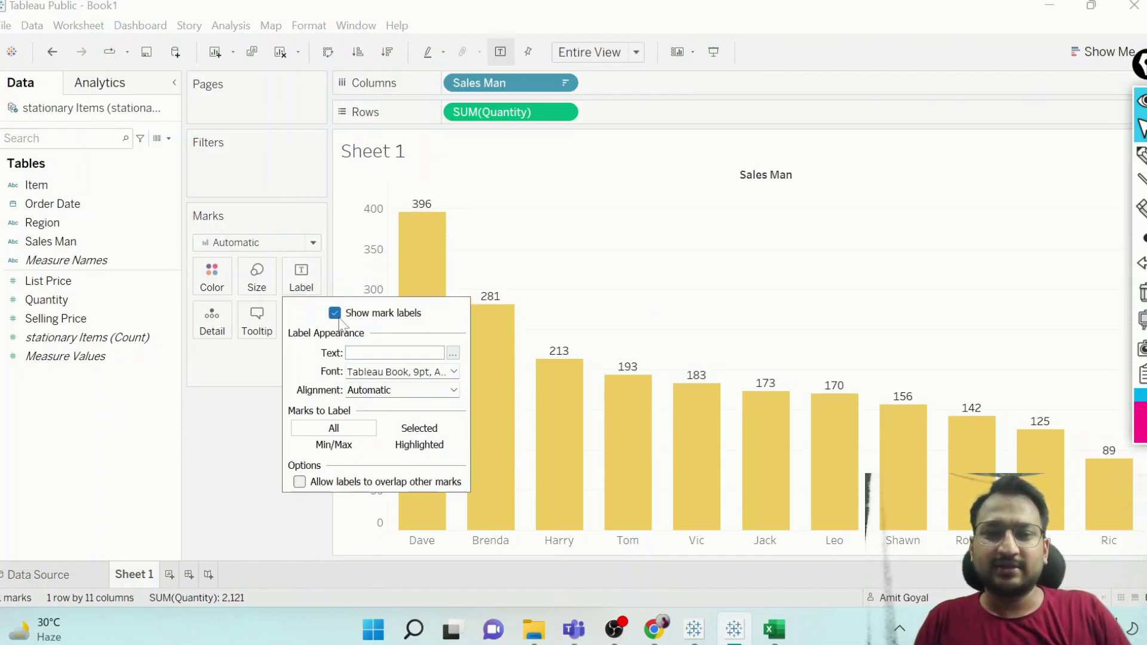
click(242, 381)
mouse_move(420, 211)
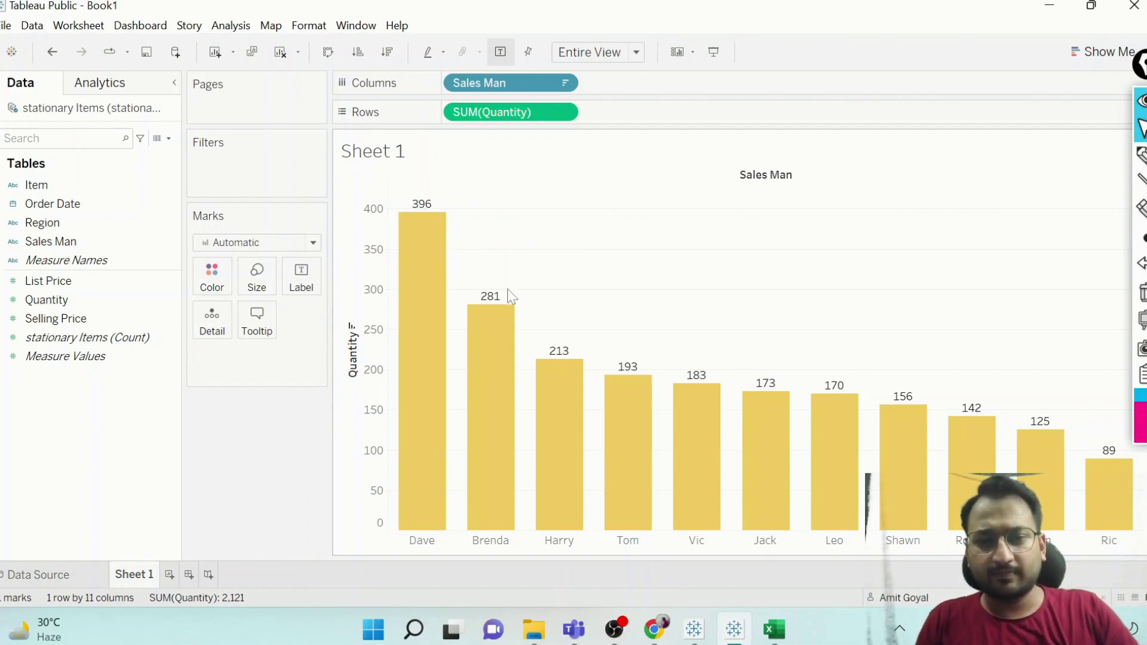
Step: Format the mark labels as bold, teal-green 9 pt text, trying 14 pt first
click(312, 274)
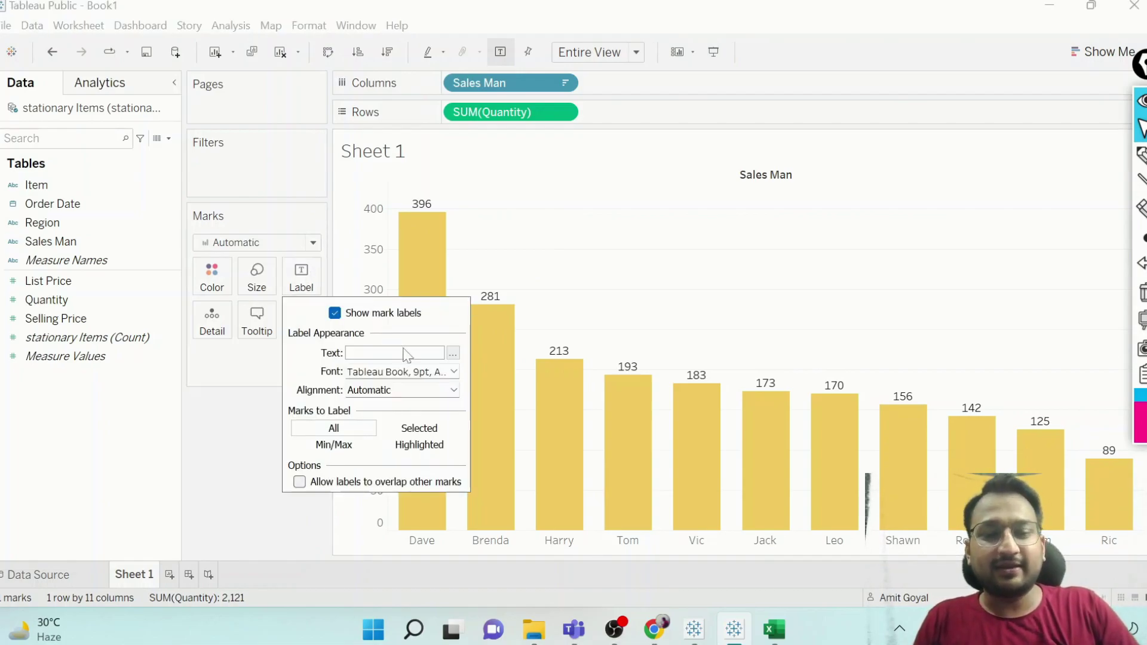
click(454, 373)
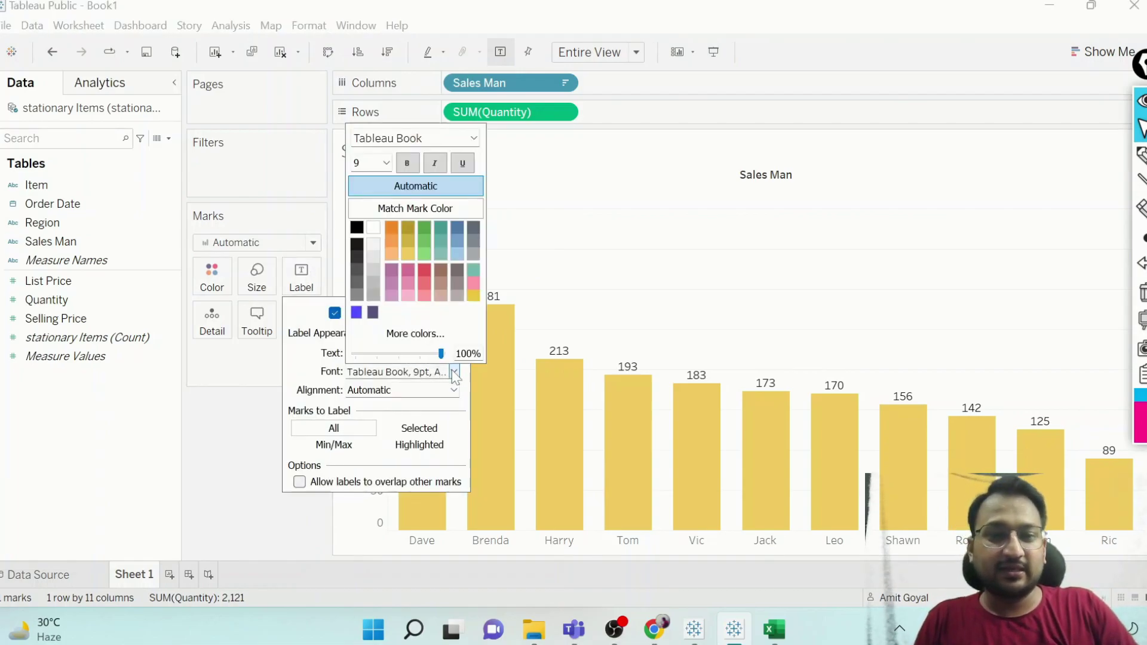
click(386, 162)
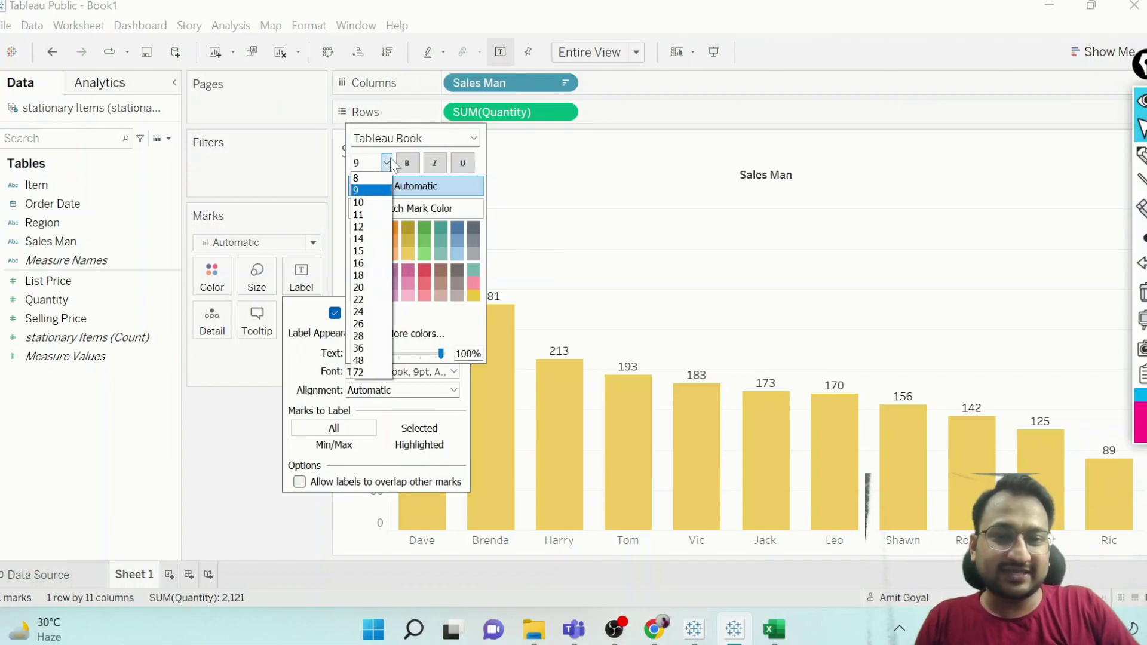
click(364, 238)
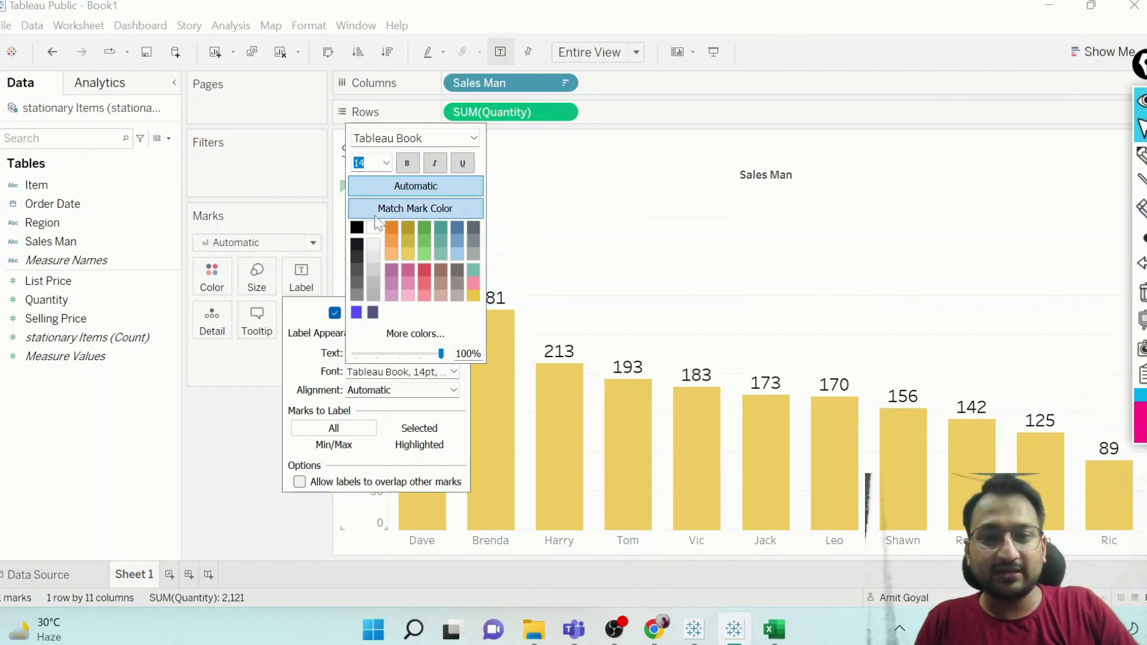
click(387, 162)
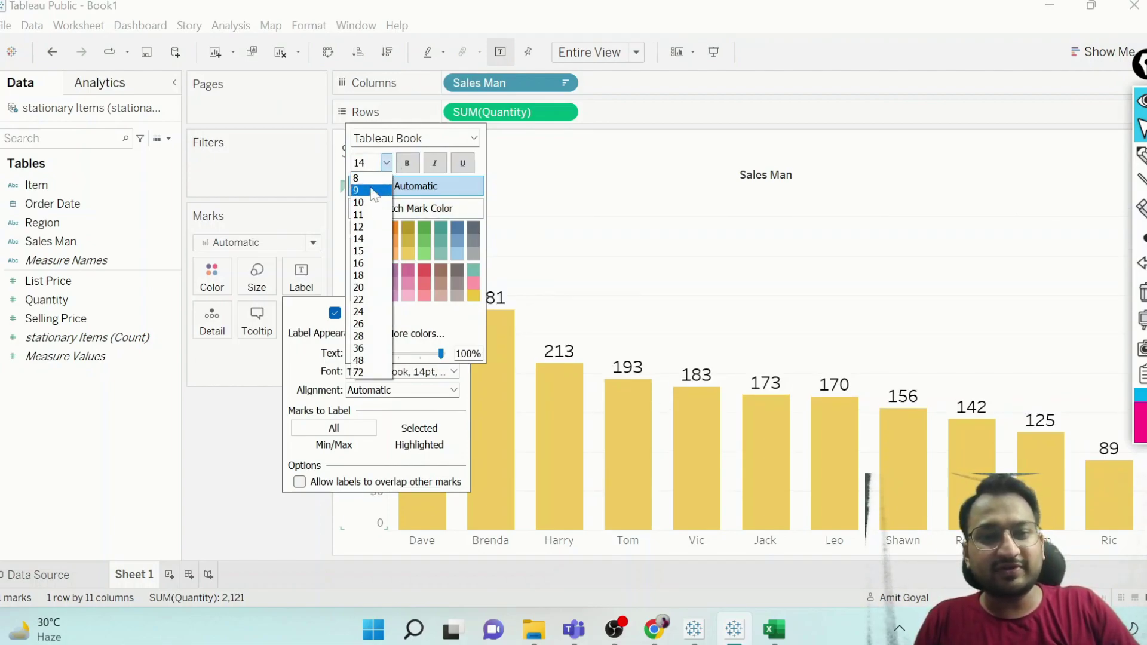
click(358, 190)
click(406, 163)
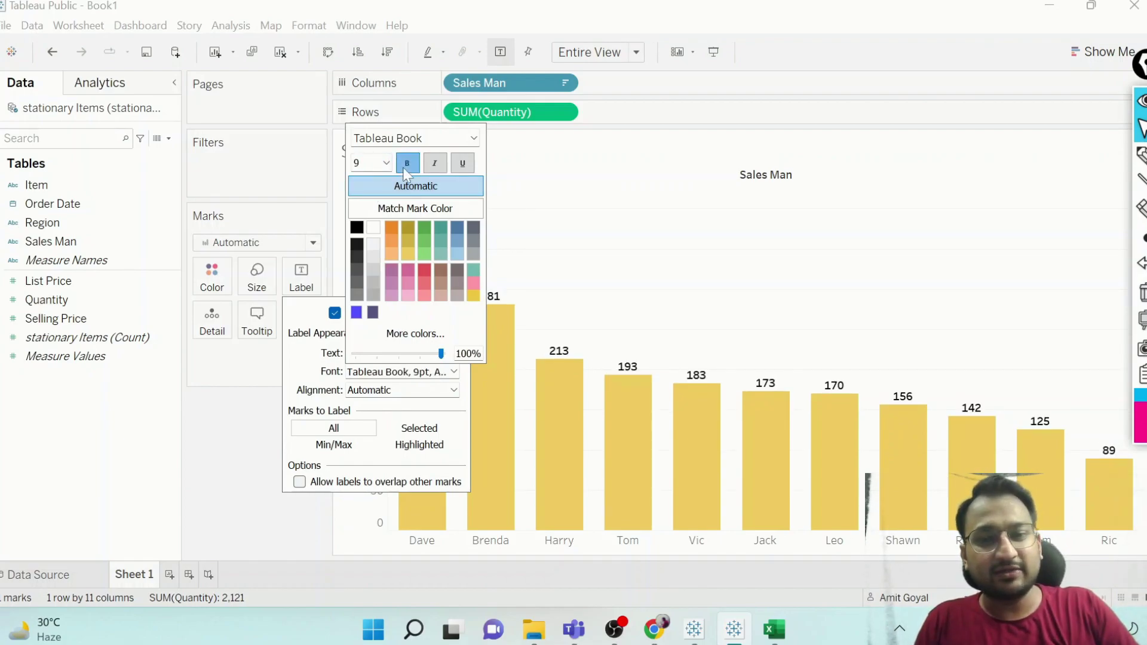
click(410, 228)
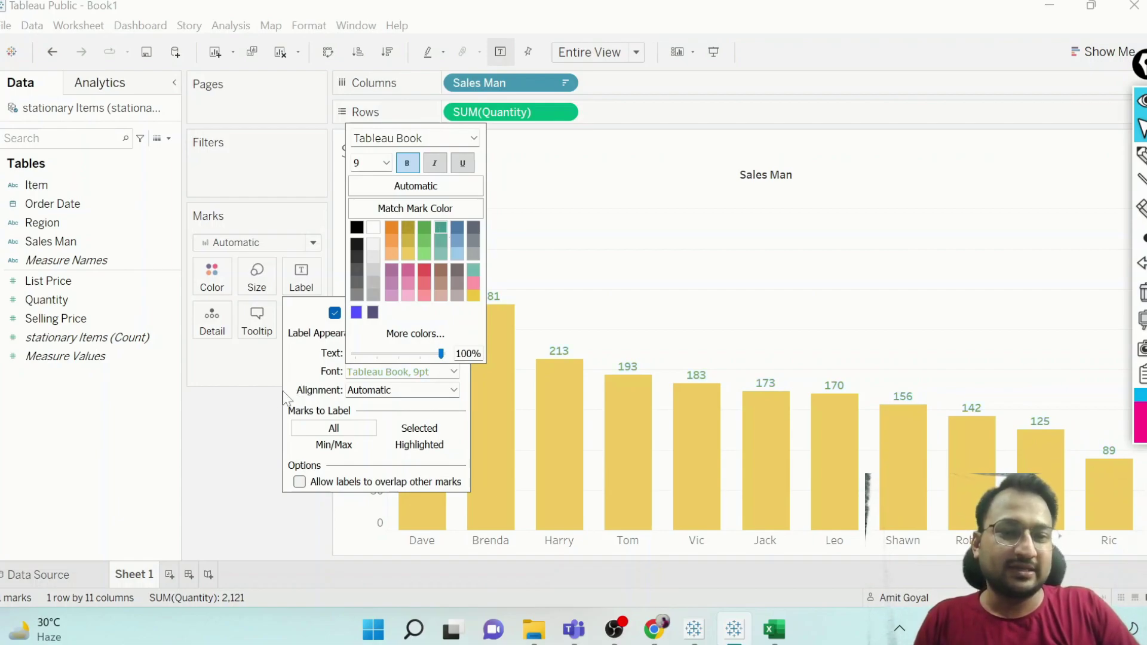
click(266, 396)
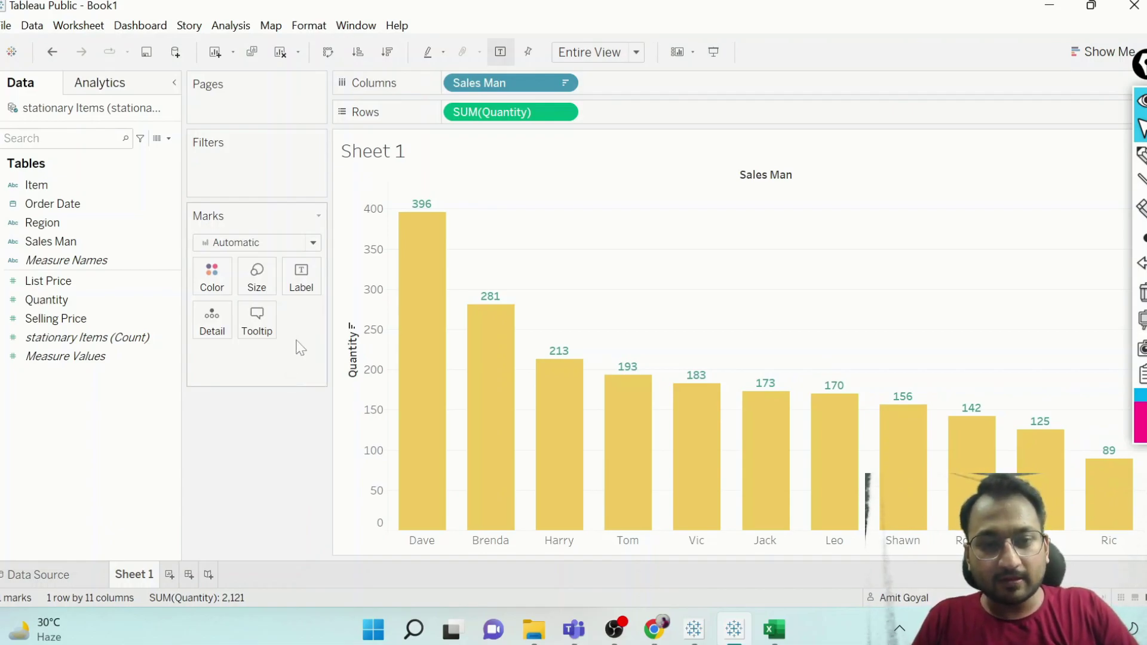
Step: Make all the tooltip text bold and dark yellow, and check the tooltips on several bars
click(266, 336)
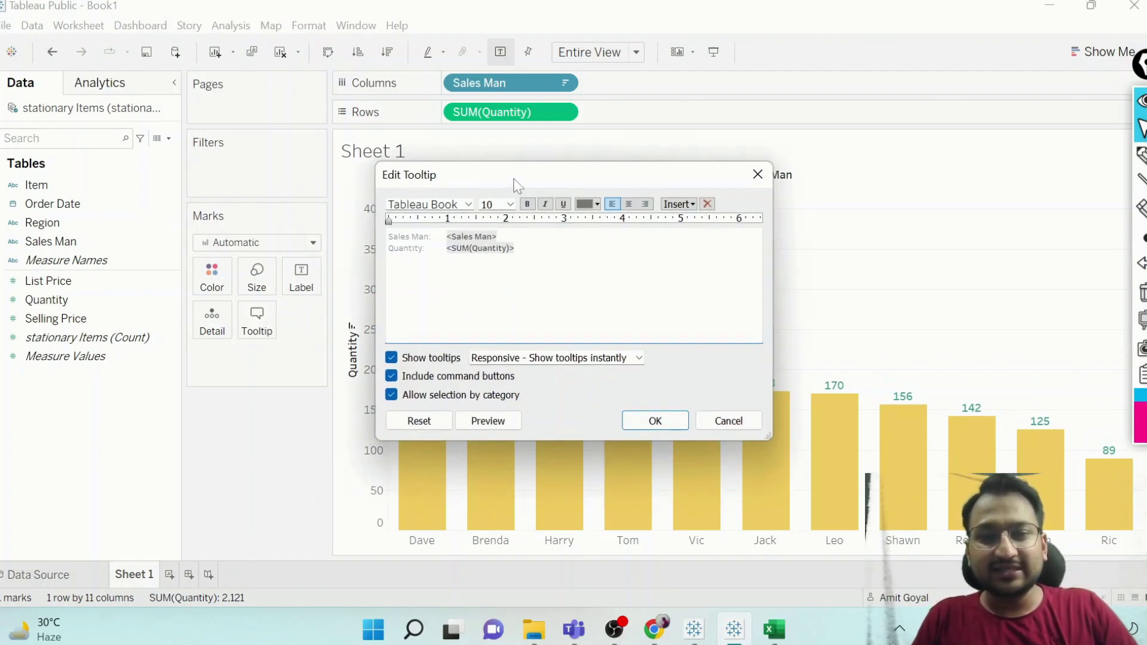
drag(515, 178, 377, 144)
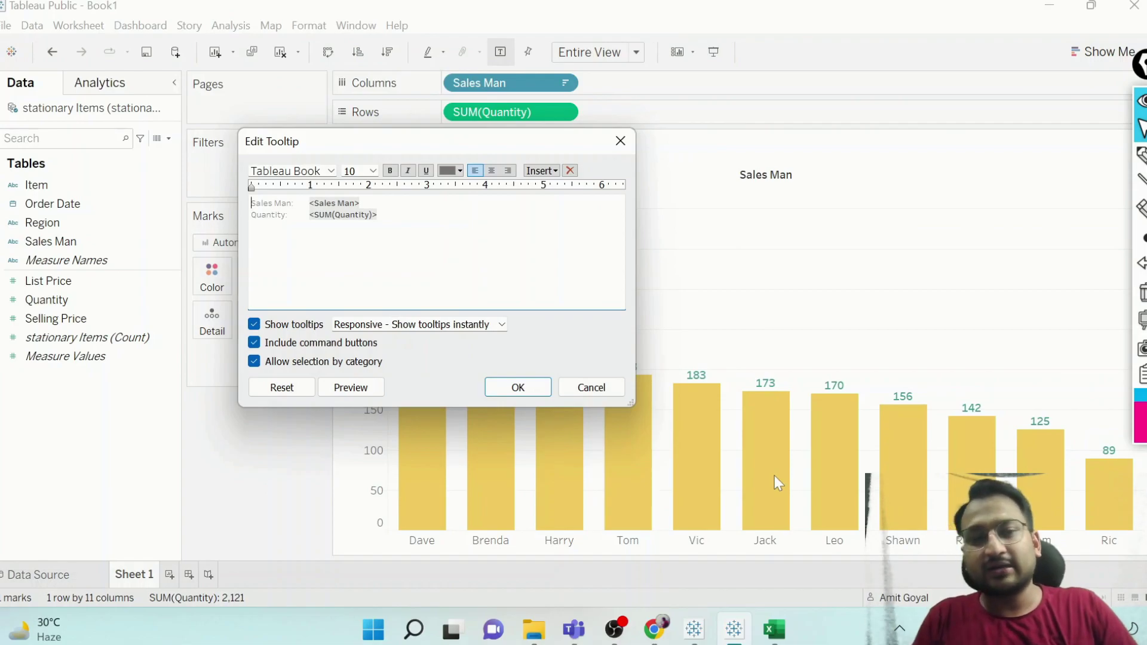
key(ctrl+b)
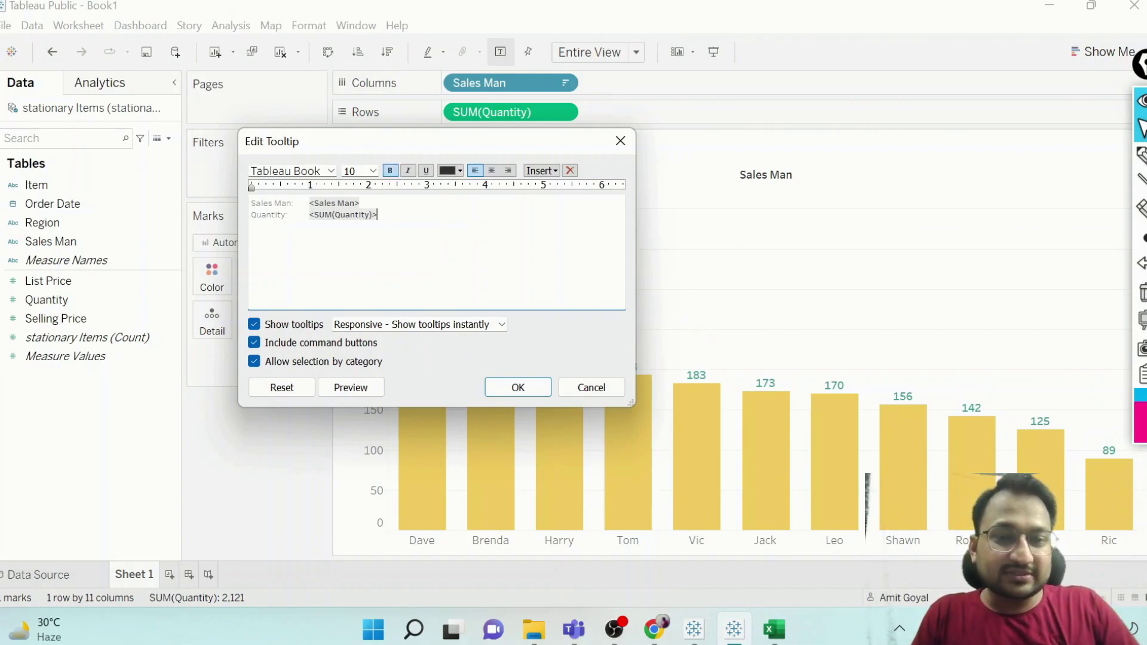
key(ctrl+a)
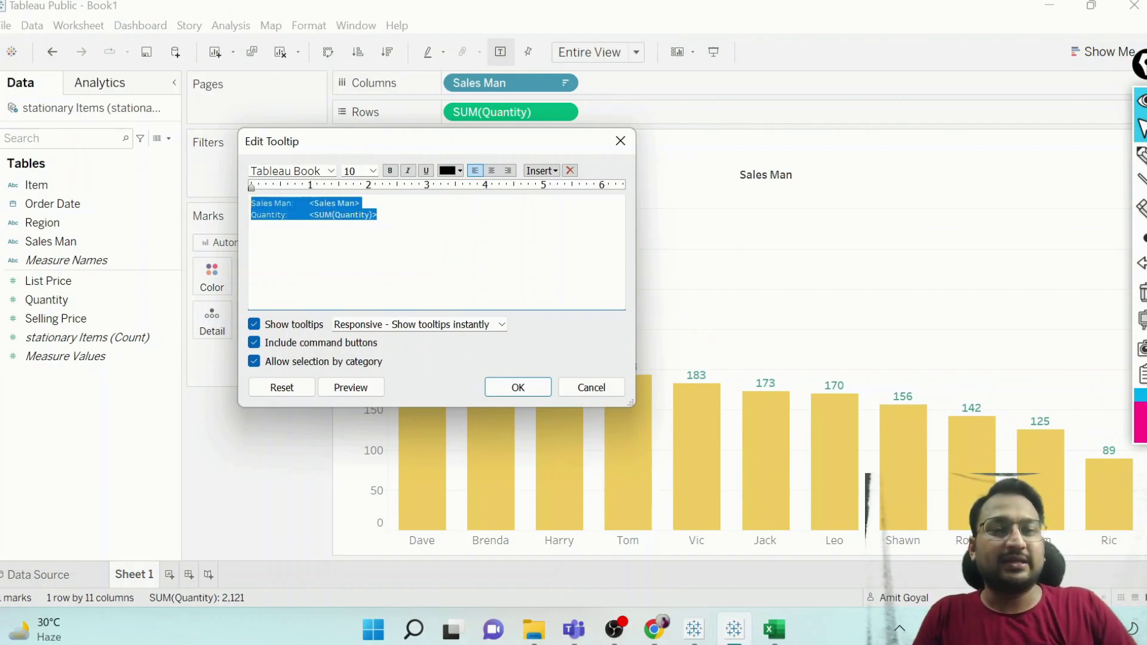
click(389, 172)
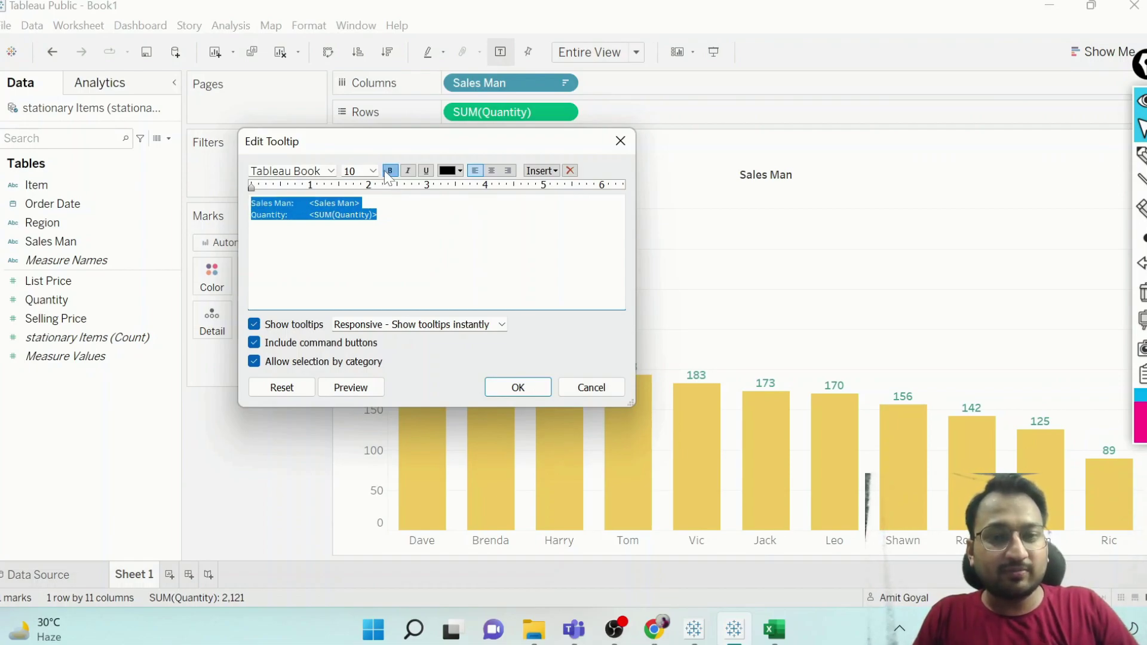
click(449, 172)
click(498, 194)
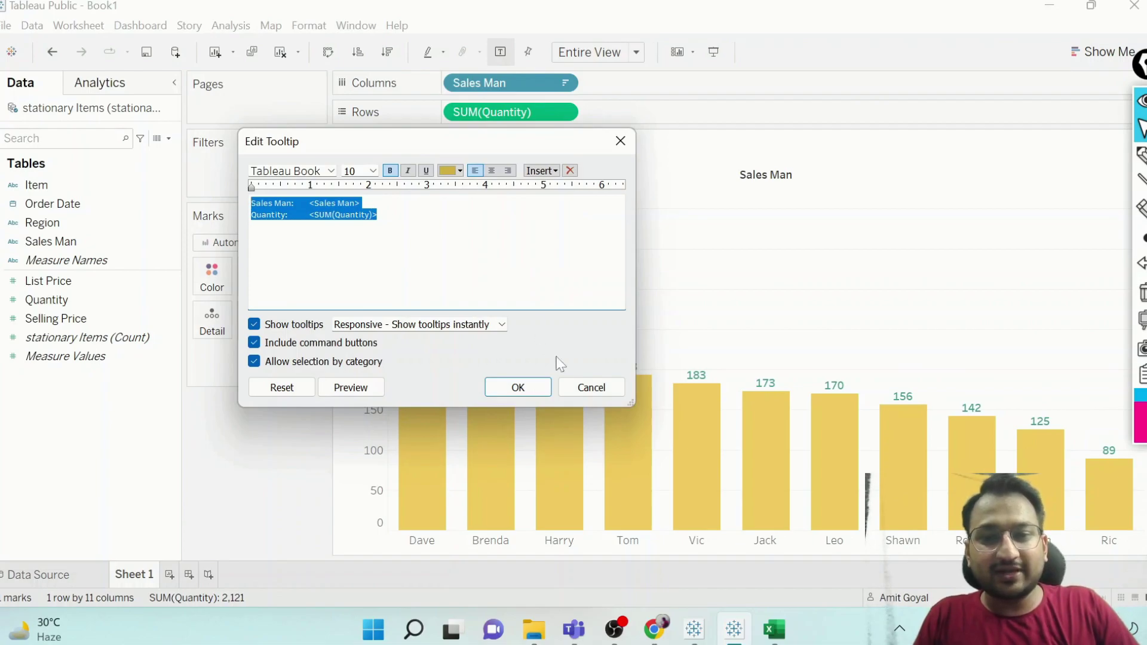
click(525, 385)
mouse_move(619, 423)
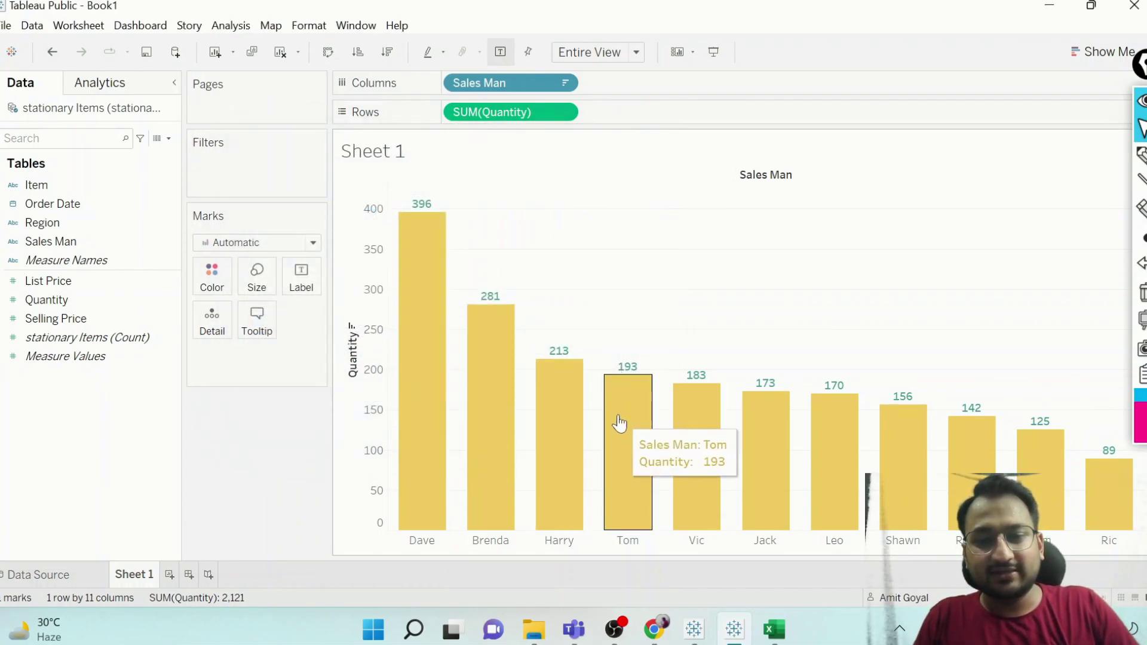
mouse_move(749, 457)
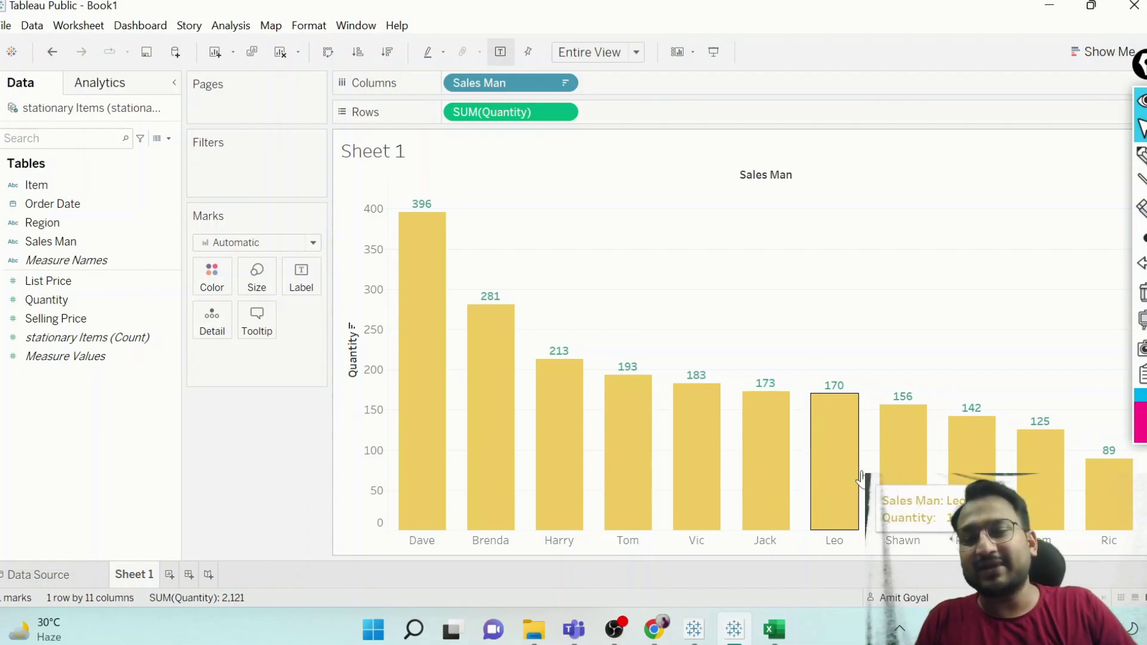
mouse_move(928, 481)
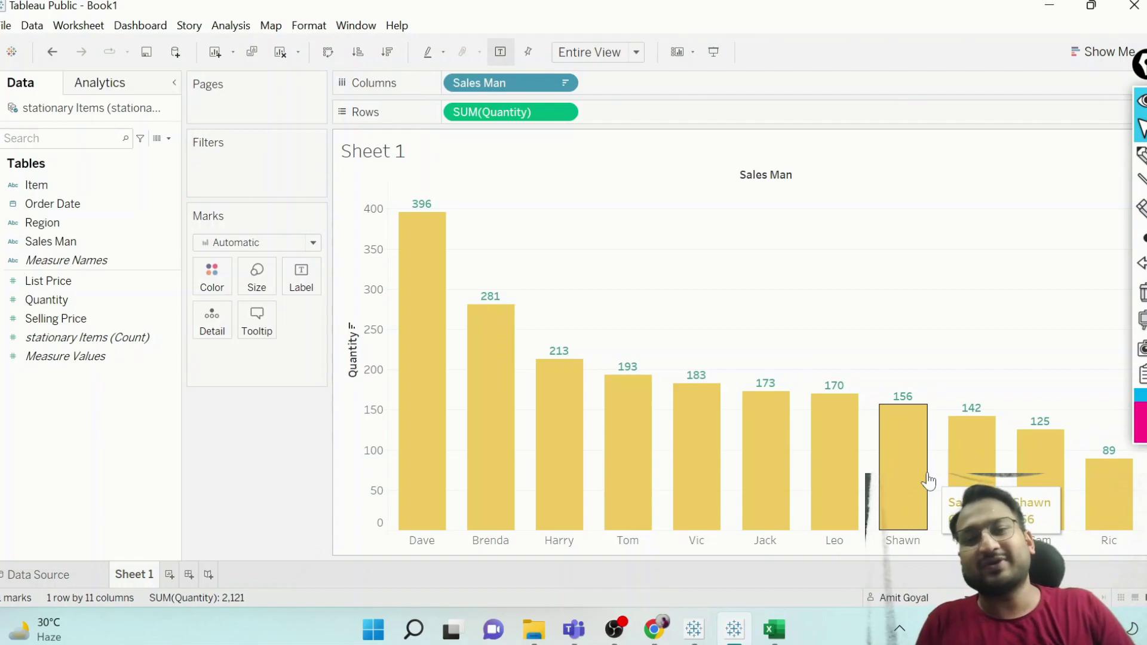
mouse_move(1043, 486)
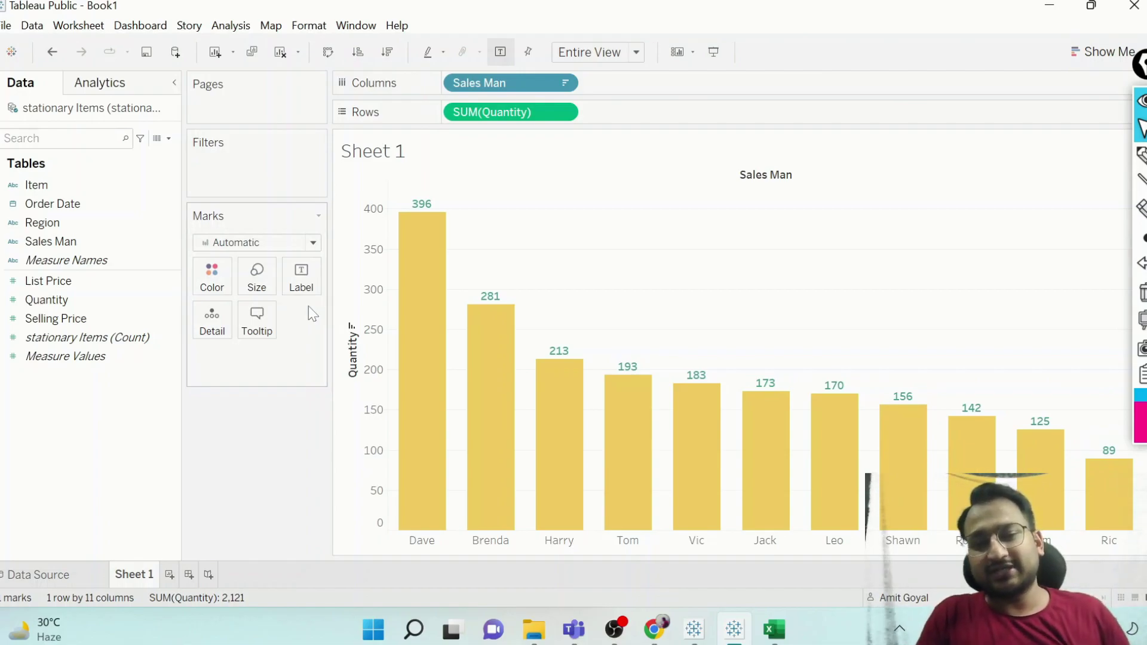
mouse_move(1141, 157)
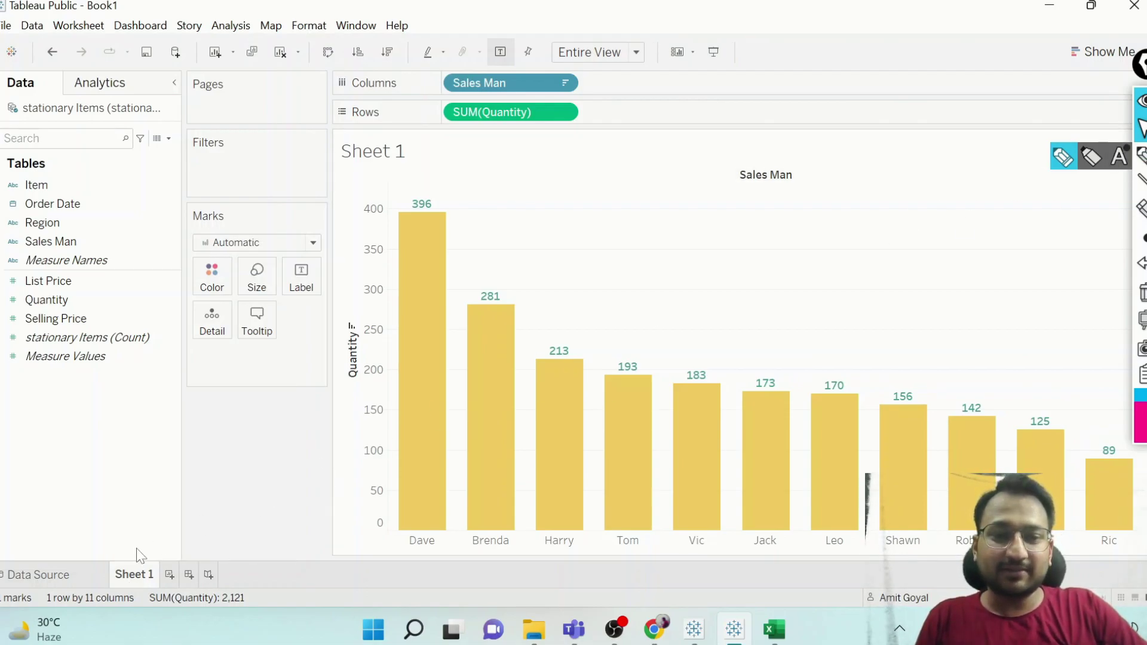
mouse_move(126, 589)
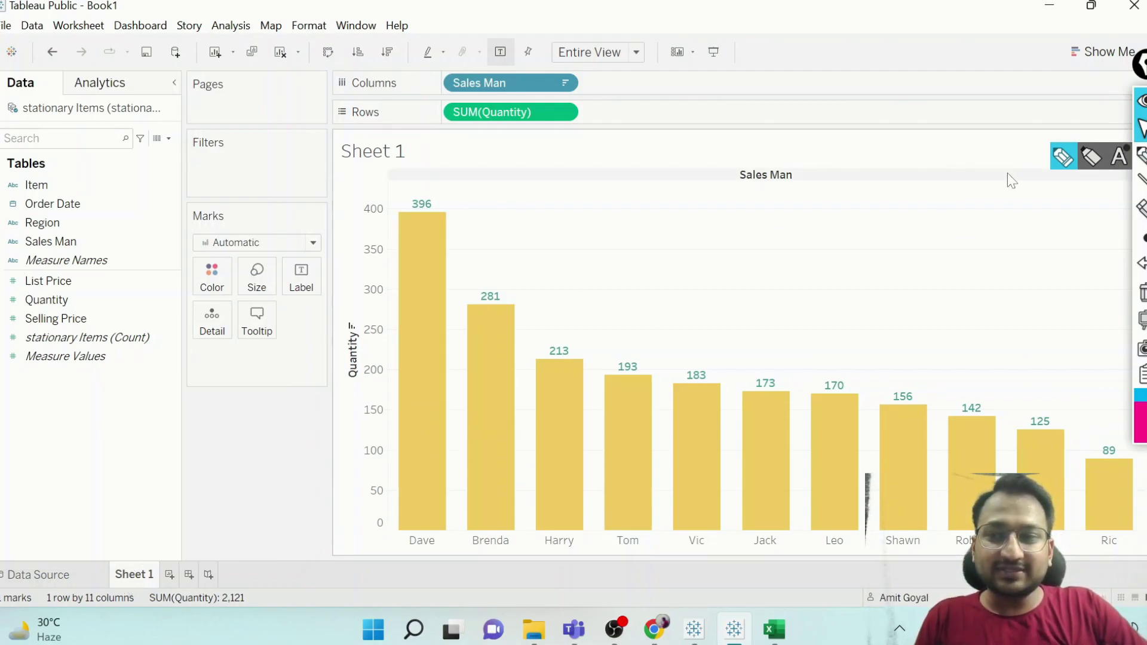
click(1060, 157)
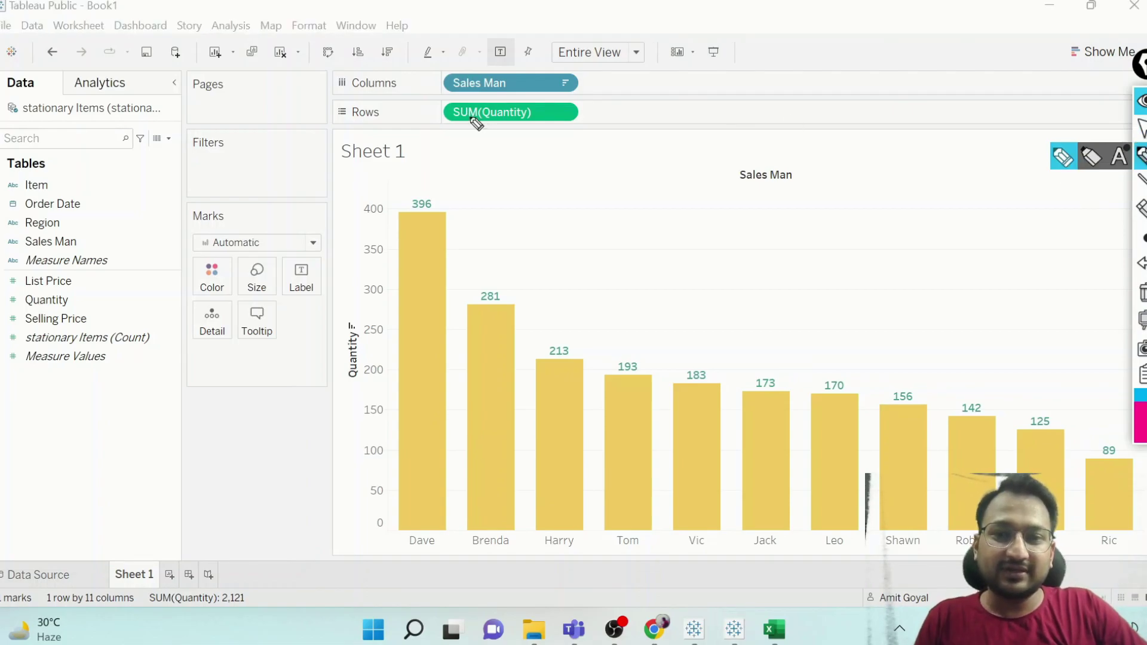
mouse_move(418, 123)
mouse_down()
mouse_move(342, 161)
mouse_move(394, 106)
mouse_up()
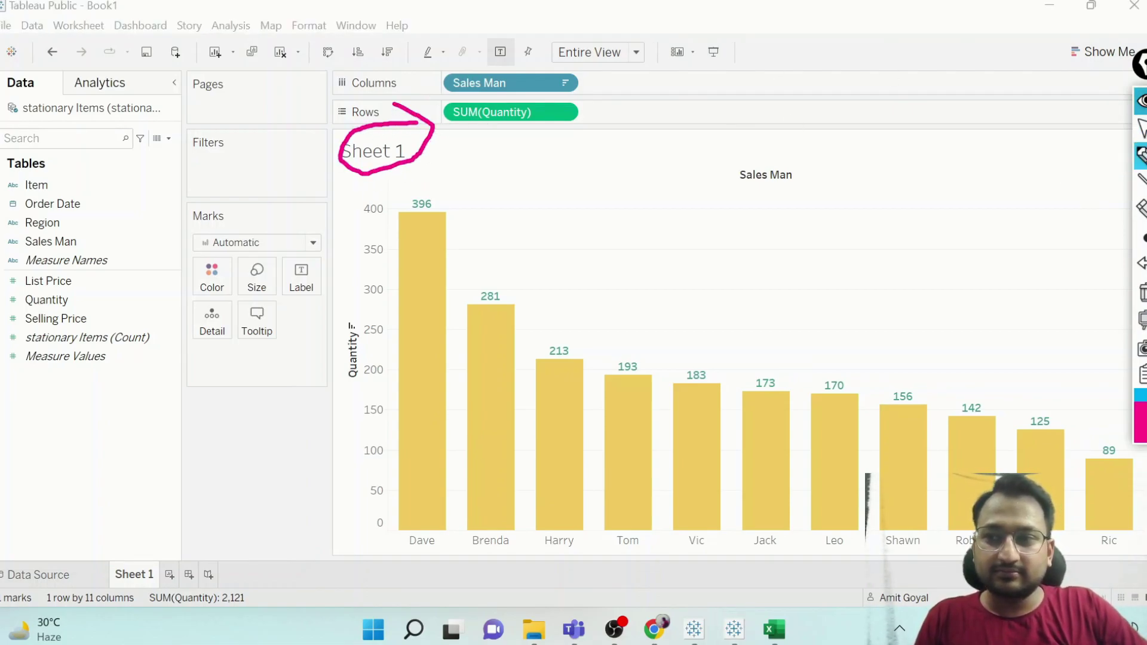
click(1142, 129)
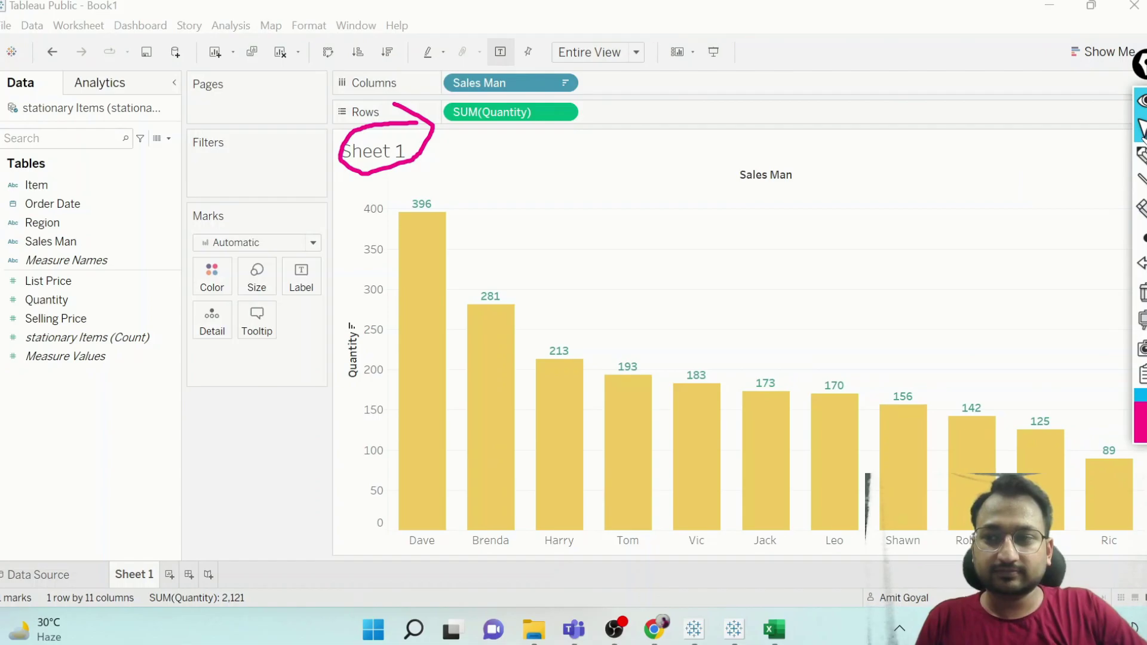
click(1142, 108)
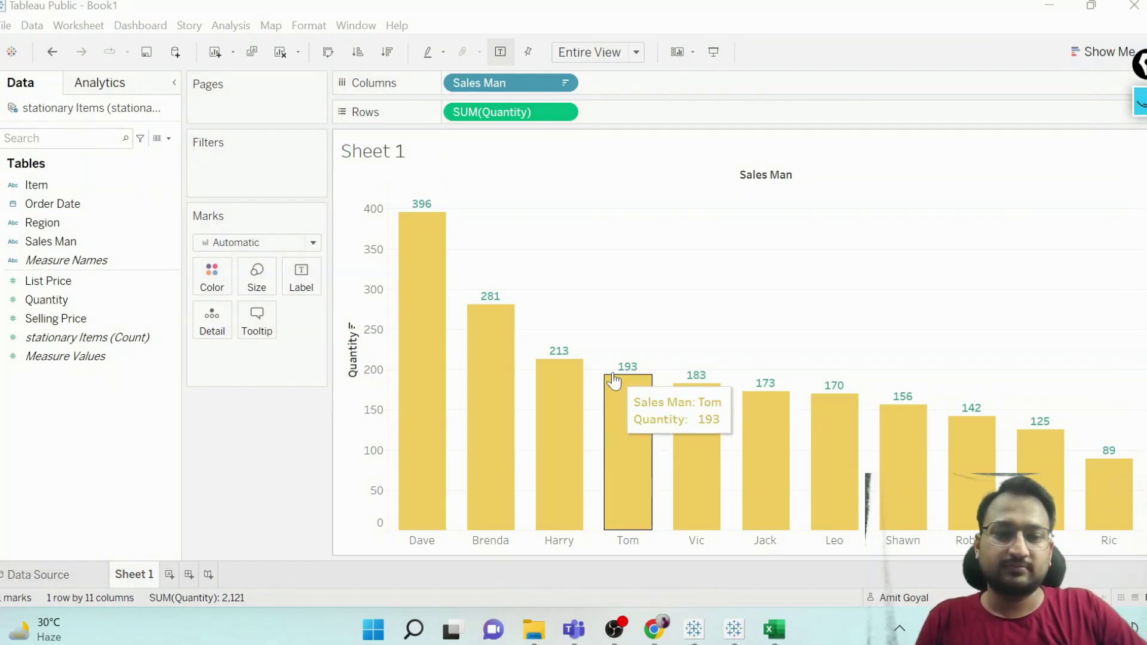
Step: Rename the Sheet 1 worksheet as "Units sold by Rep"
double_click(138, 575)
text(U)
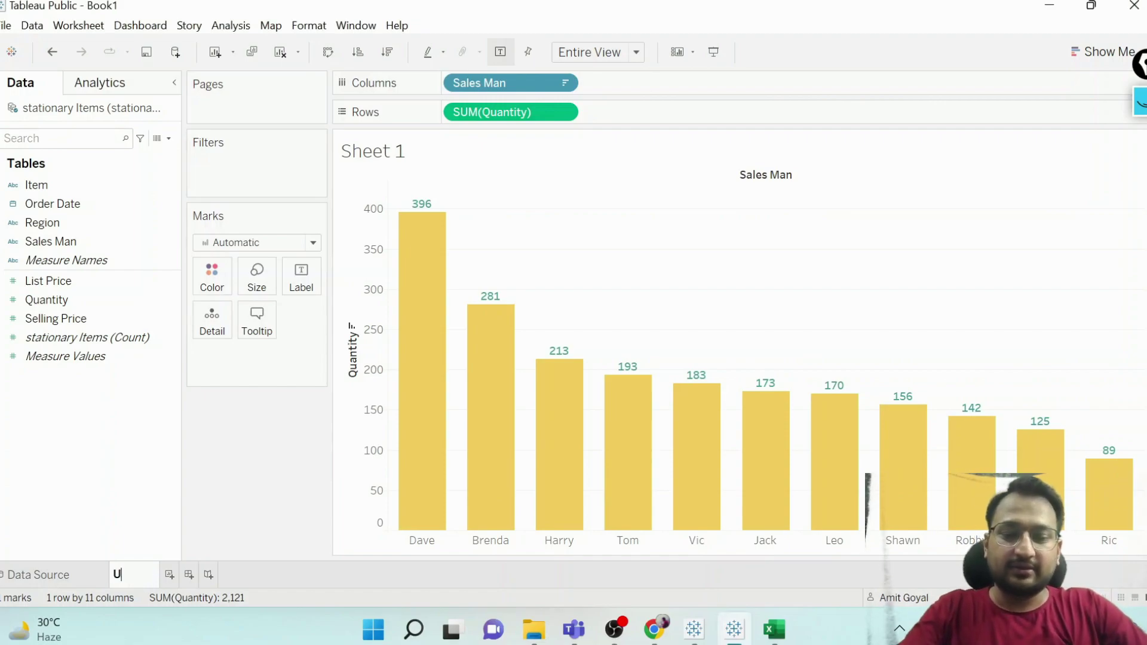
text(nits sold by Rep)
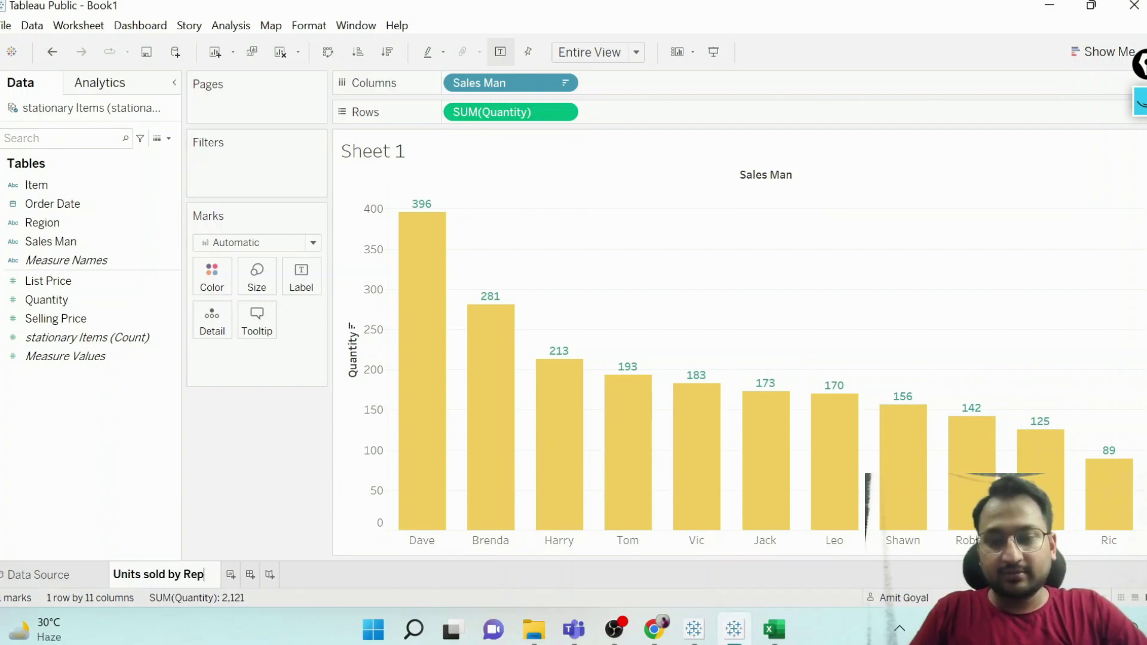
key(Return)
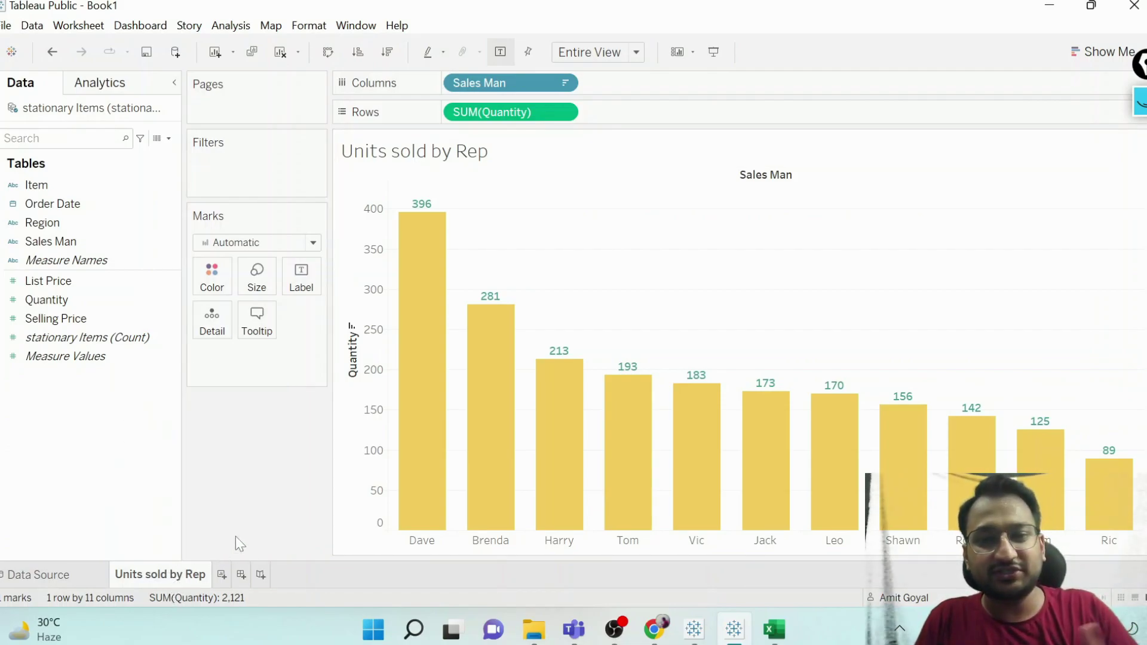
Step: Replace the sheet name placeholder in the chart title with the text "Total Unts sold by Sales Team"
double_click(474, 168)
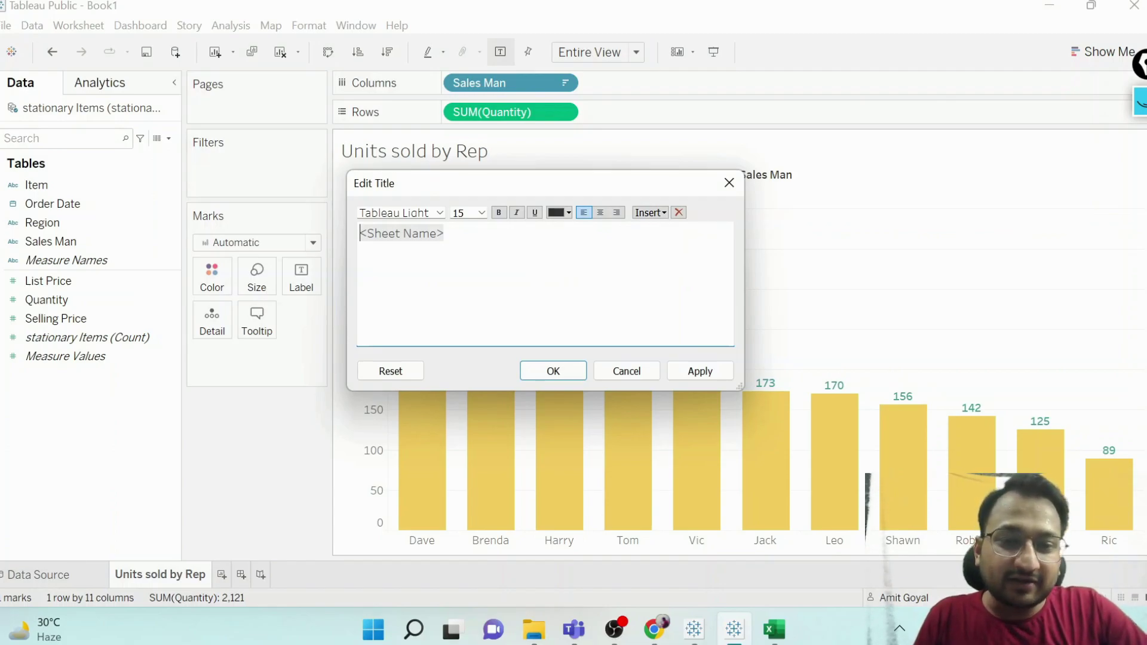
drag(446, 235, 345, 238)
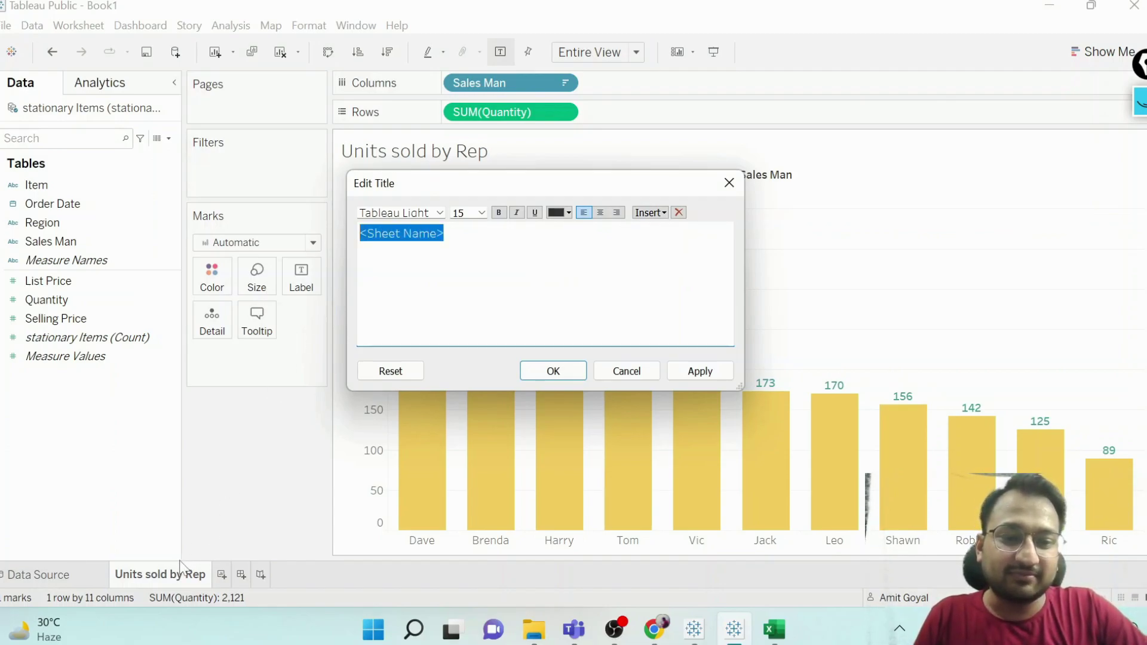
drag(446, 235, 343, 225)
key(BackSpace)
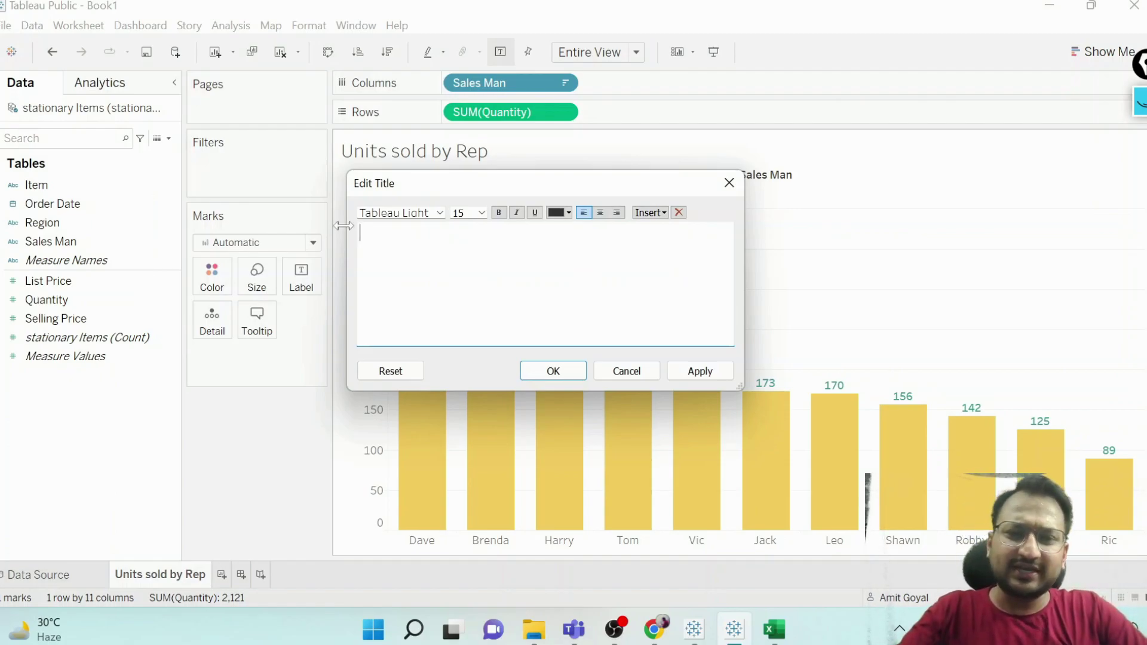
text(Total Uis)
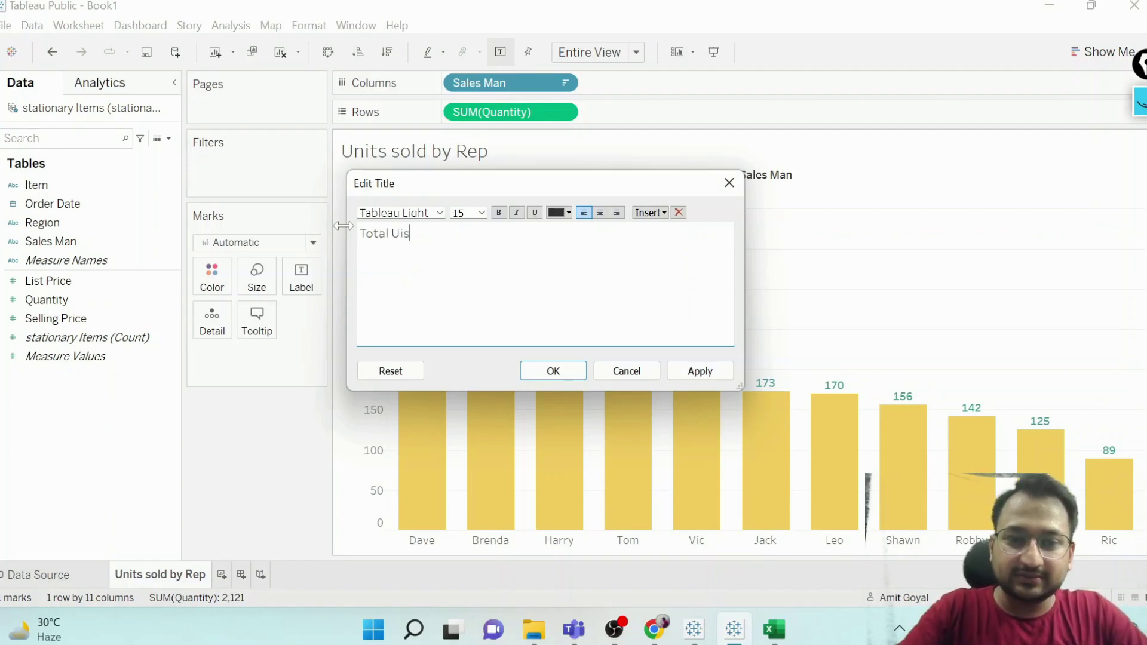
key(BackSpace)
text(nts sold by )
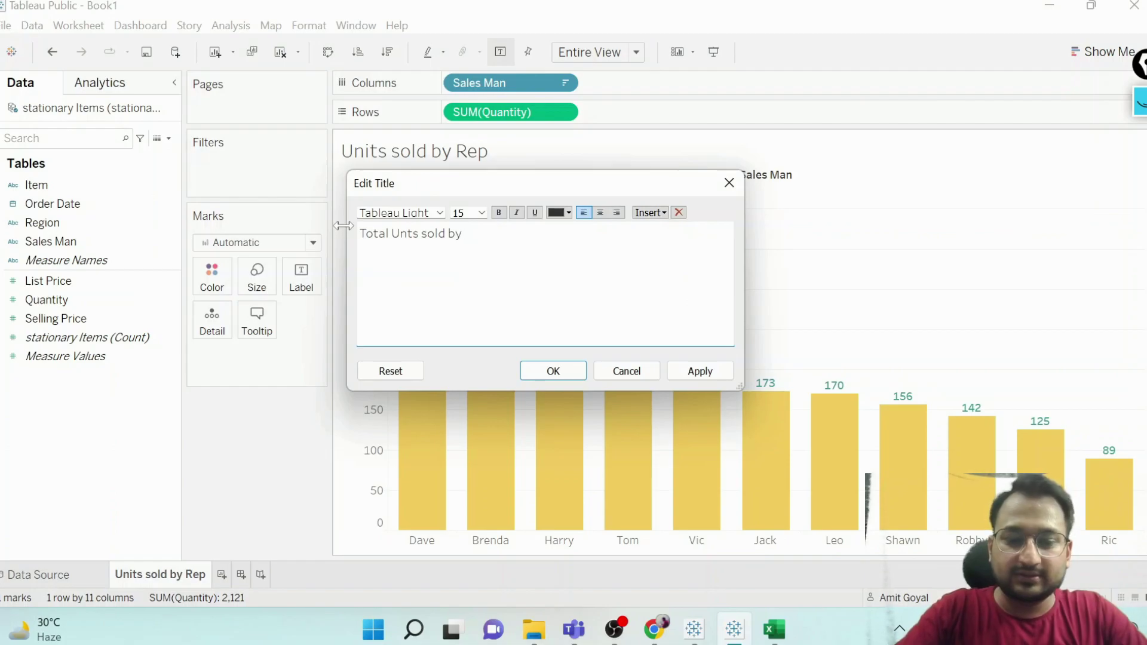
text(Sales Team)
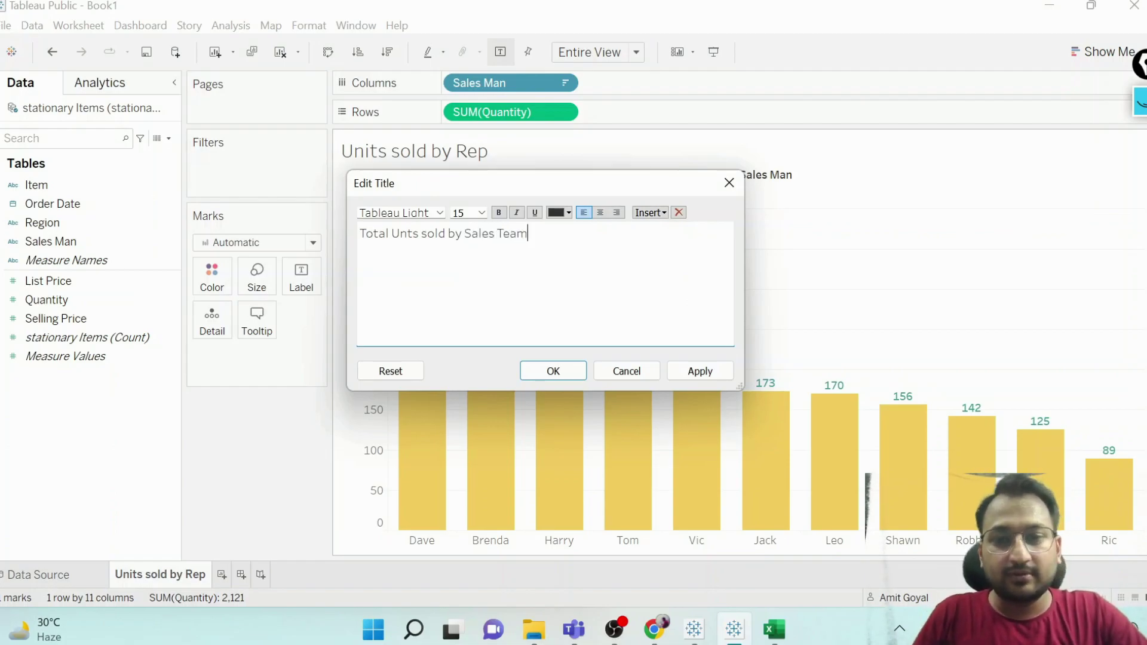
Step: Make the chart title bold and centred, and correct its wording to "Total Units sold by Sales Team"
drag(528, 233, 359, 233)
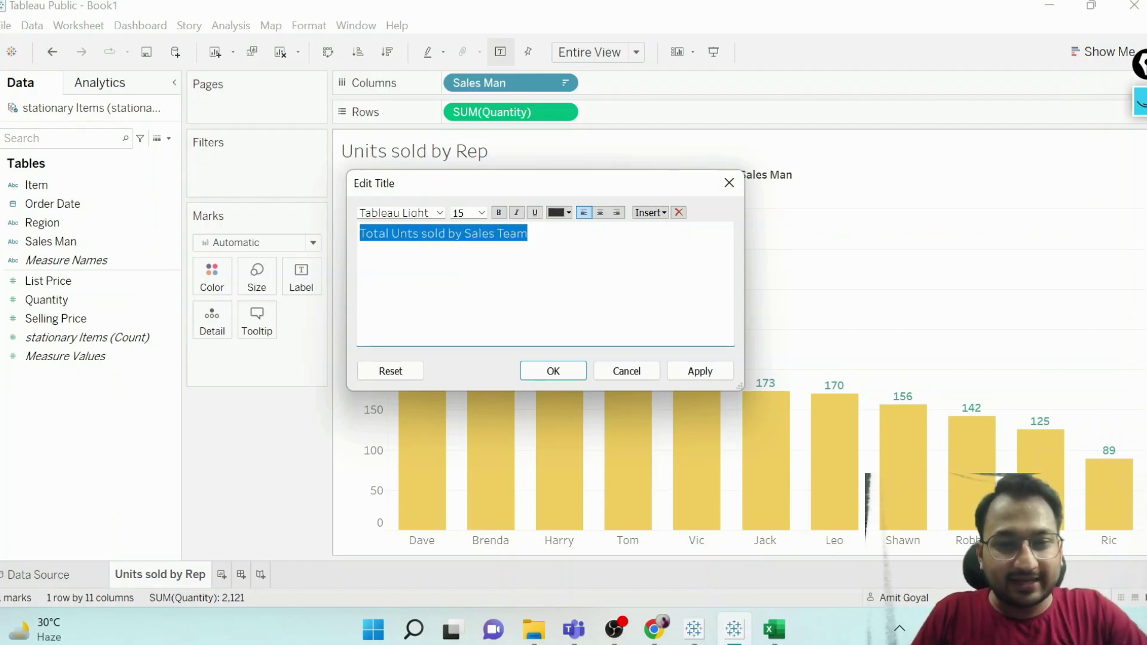
click(499, 213)
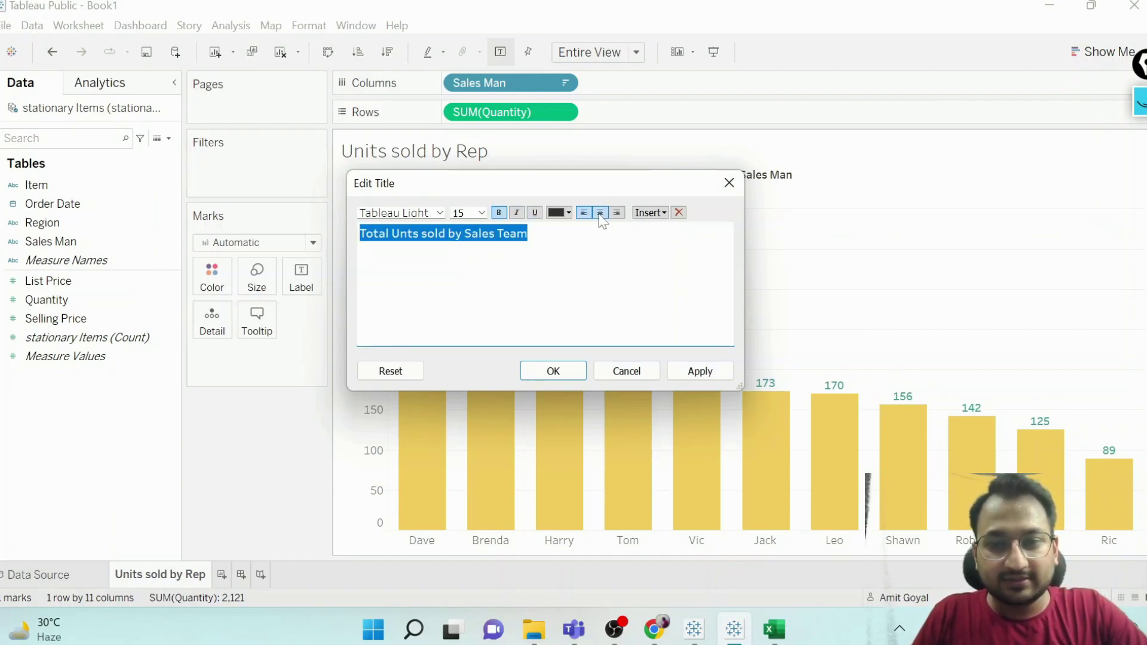
click(600, 213)
click(502, 233)
text(i)
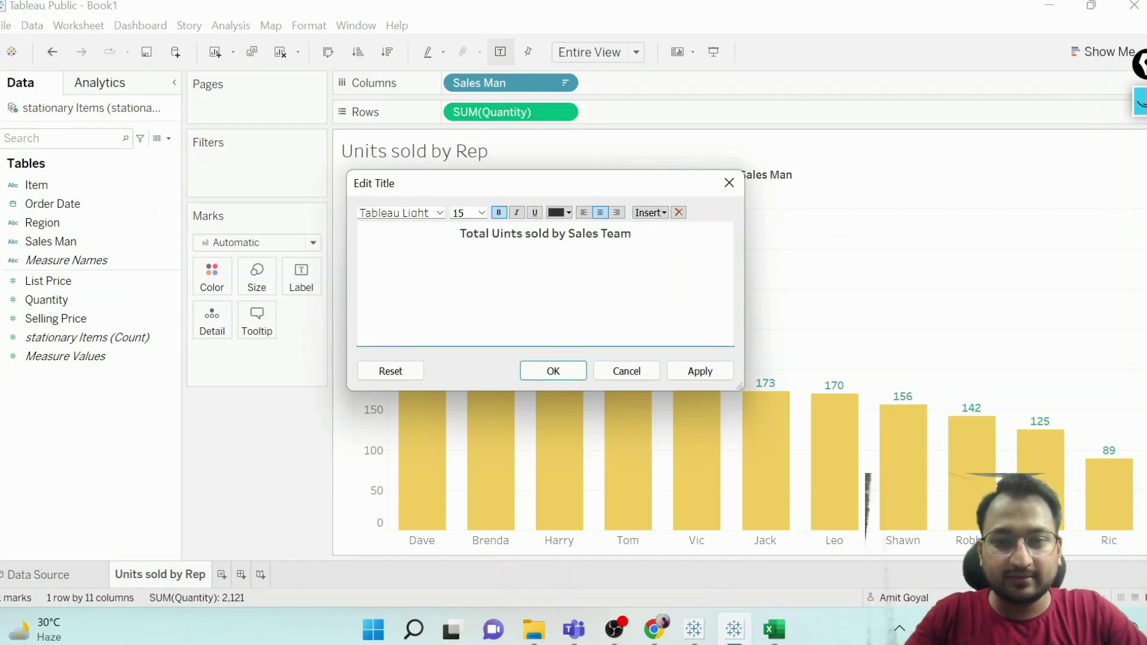
click(699, 371)
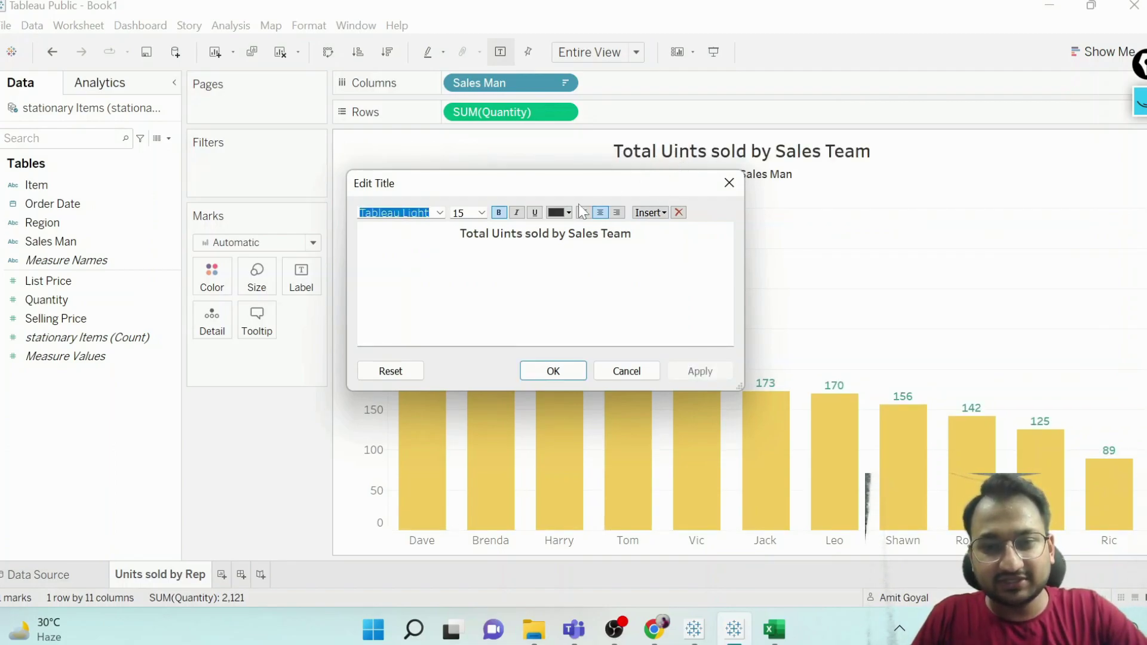
click(634, 235)
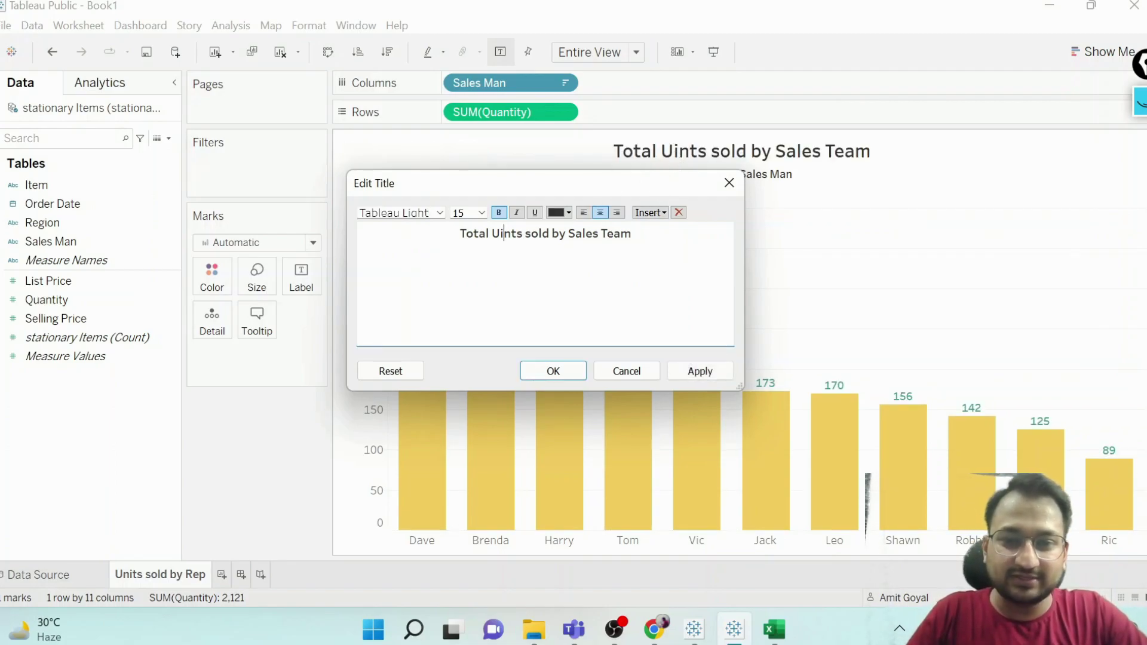
key(BackSpace)
text(i)
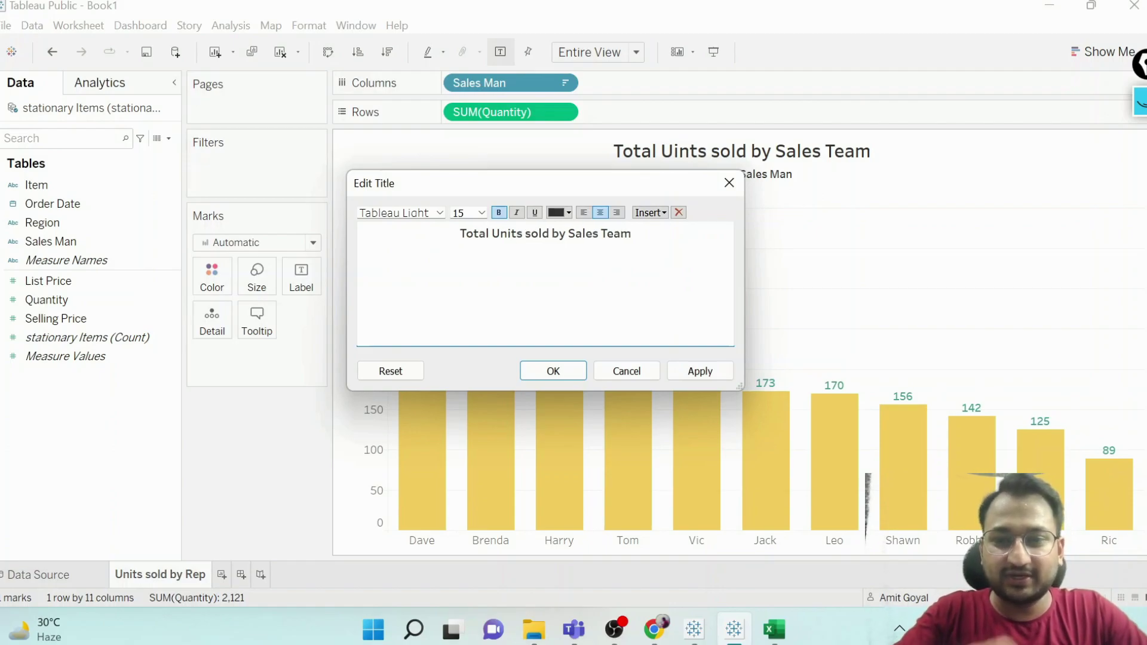
click(686, 375)
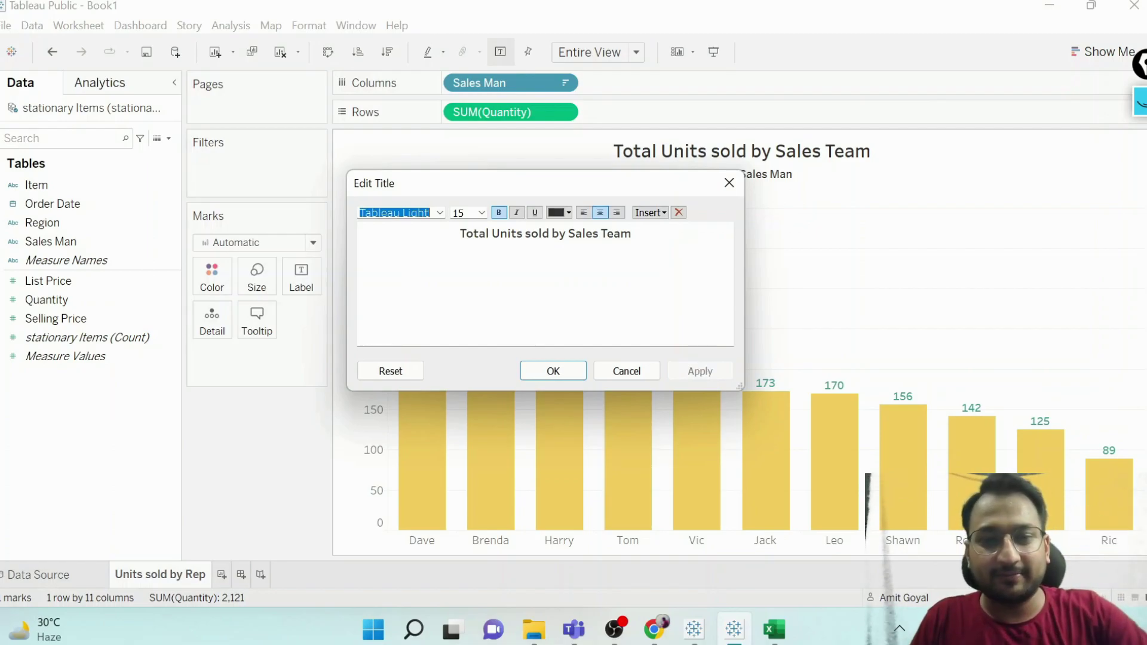
Step: Colour the whole chart title text red and accept the title changes
click(564, 212)
key(Escape)
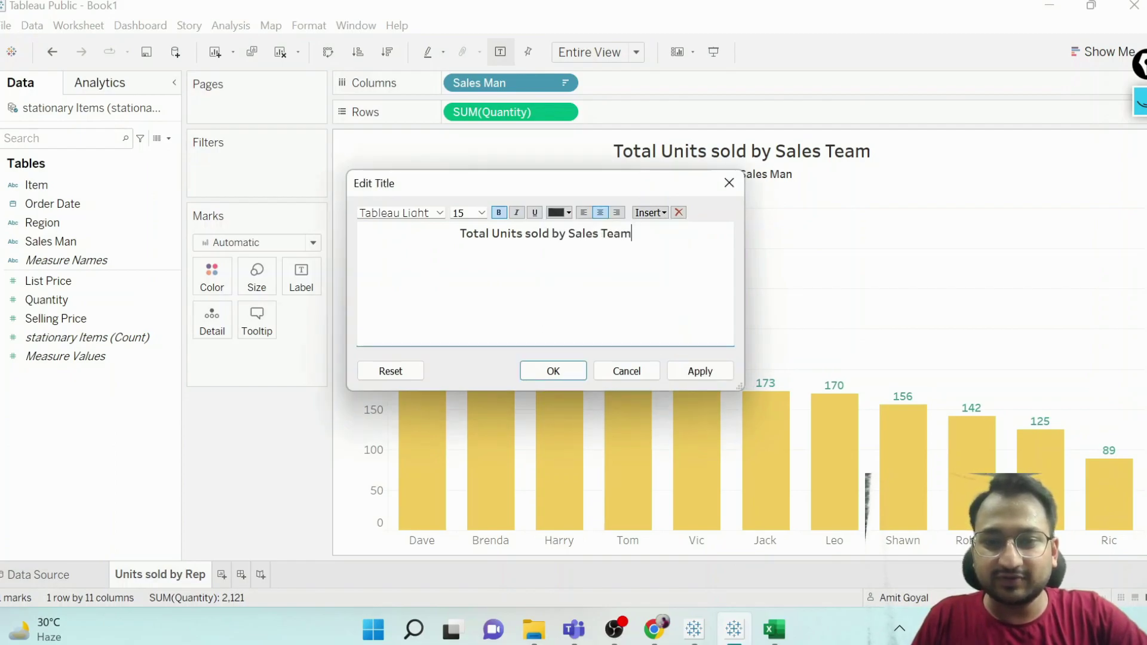
key(ctrl+a)
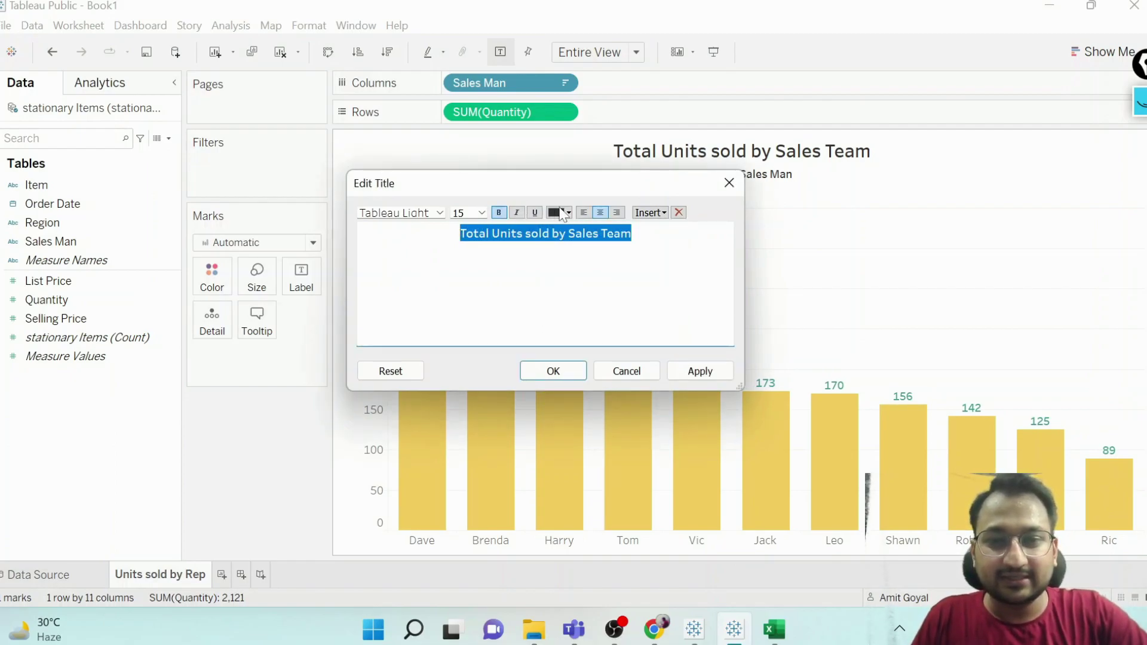
click(565, 213)
click(624, 269)
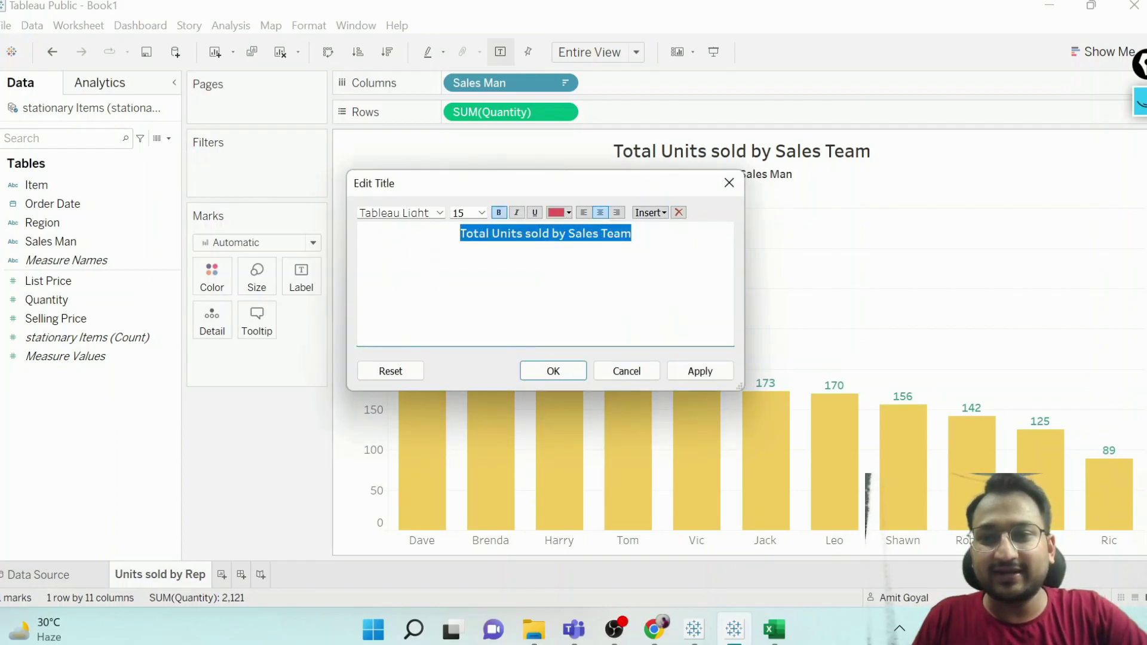
click(699, 372)
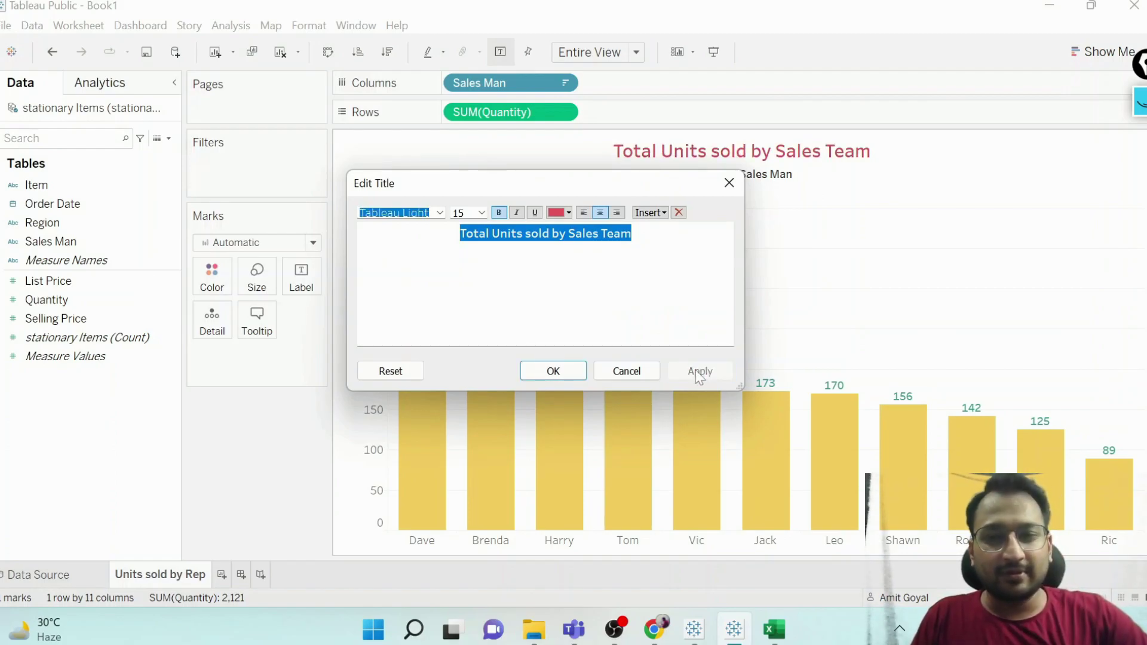
click(543, 373)
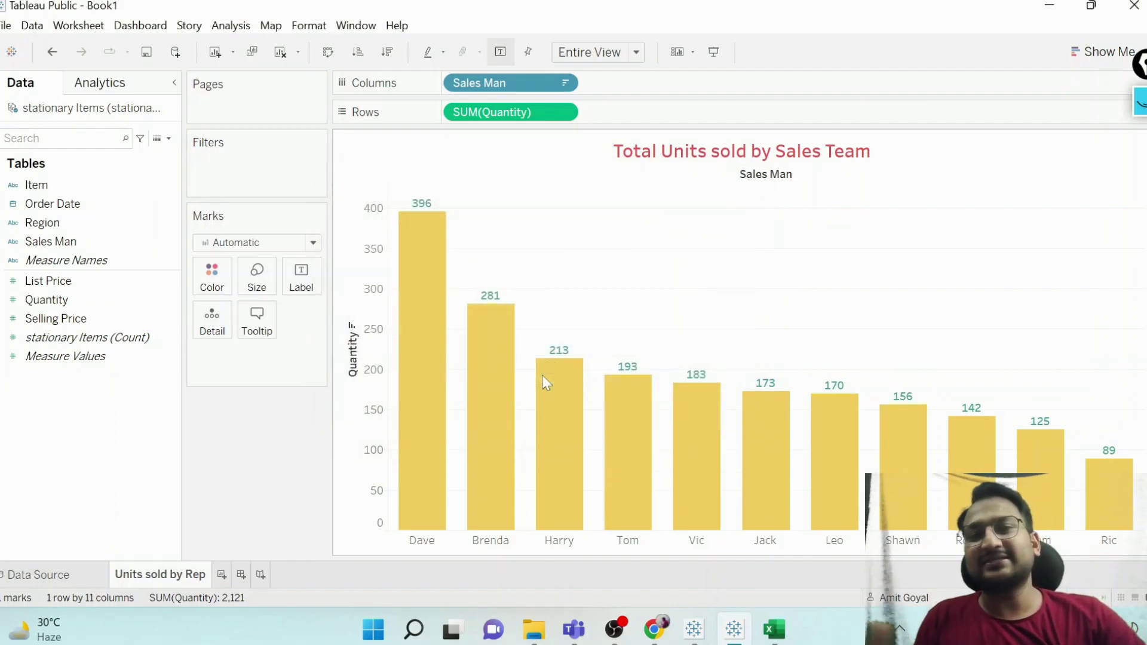